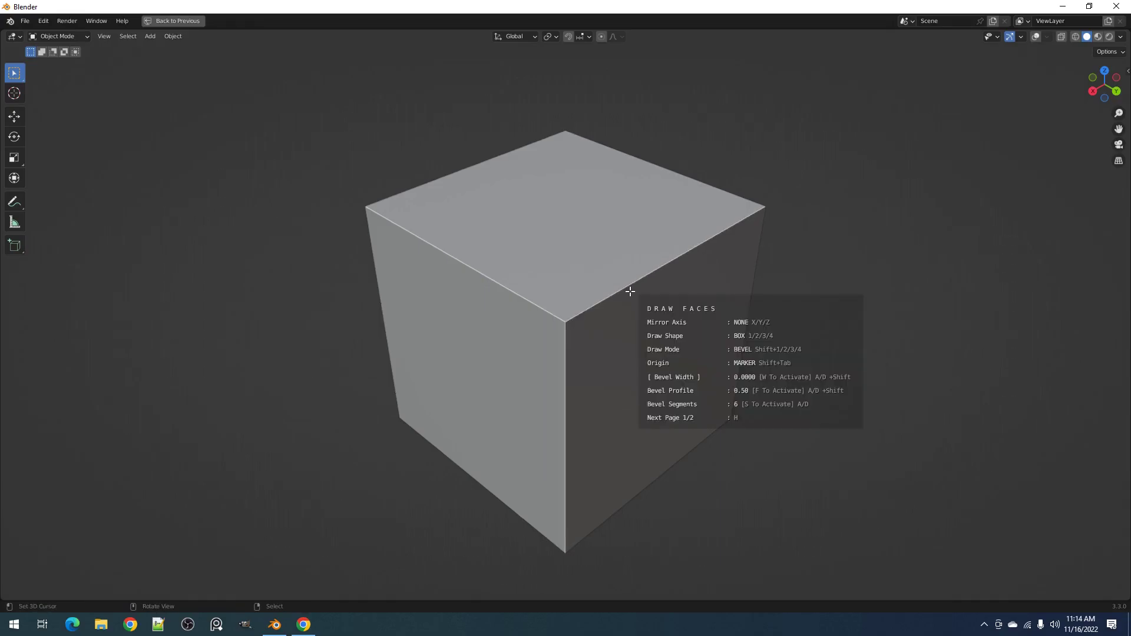
# Step: Draw a box face across the cube's upper edge with Draw Faces and apply Boolean Object(s) to cut it from the cube
pyautogui.moveTo(668, 344)
pyautogui.keyDown('shift'); pyautogui.mouseDown(button='middle')
pyautogui.moveTo(632, 323)
pyautogui.moveTo(620, 298)
pyautogui.mouseUp(button='middle'); pyautogui.keyUp('shift')
pyautogui.keyDown('shift'); pyautogui.moveTo(490, 223); pyautogui.dragTo(545, 319, button='middle'); pyautogui.keyUp('shift')
pyautogui.moveTo(495, 321); pyautogui.dragTo(516, 276)
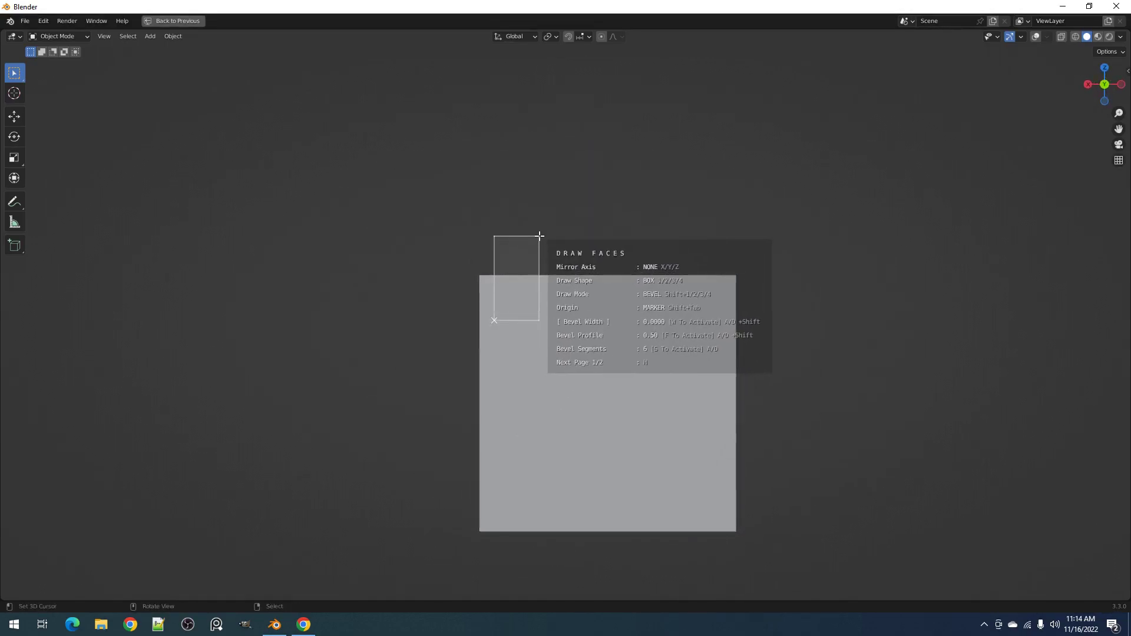
pyautogui.moveTo(536, 236)
pyautogui.mouseDown(button='middle')
pyautogui.moveTo(676, 352)
pyautogui.moveTo(630, 306)
pyautogui.moveTo(660, 338)
pyautogui.moveTo(762, 333)
pyautogui.moveTo(691, 335)
pyautogui.mouseUp(button='middle')
pyautogui.press('ctrl')
pyautogui.press('b')
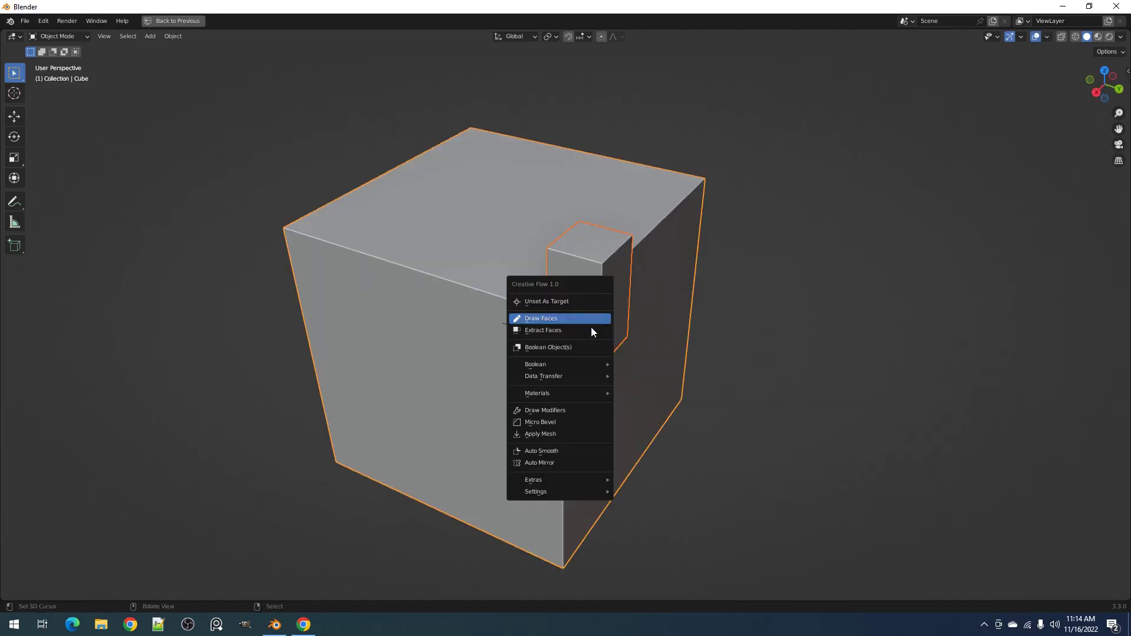
pyautogui.click(589, 347)
# Step: Bevel an edge of the drawn cutter in Edit Mode, return to Object Mode and run Auto Mirror
pyautogui.click(701, 378)
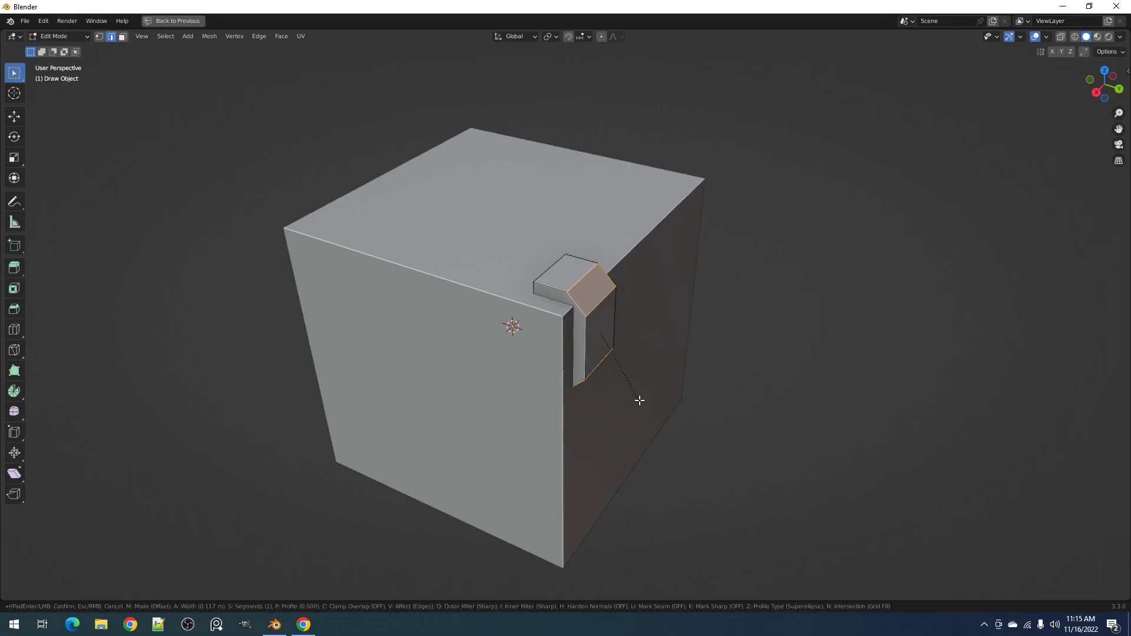
pyautogui.press('Tab')
pyautogui.rightClick(616, 324)
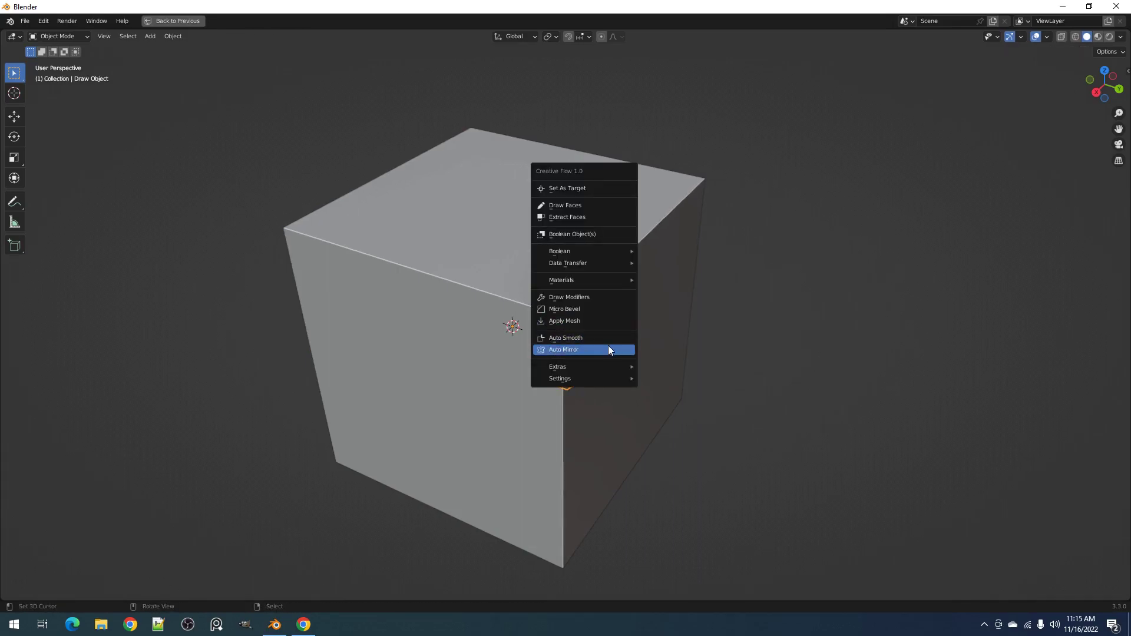
pyautogui.click(608, 347)
pyautogui.press('space')
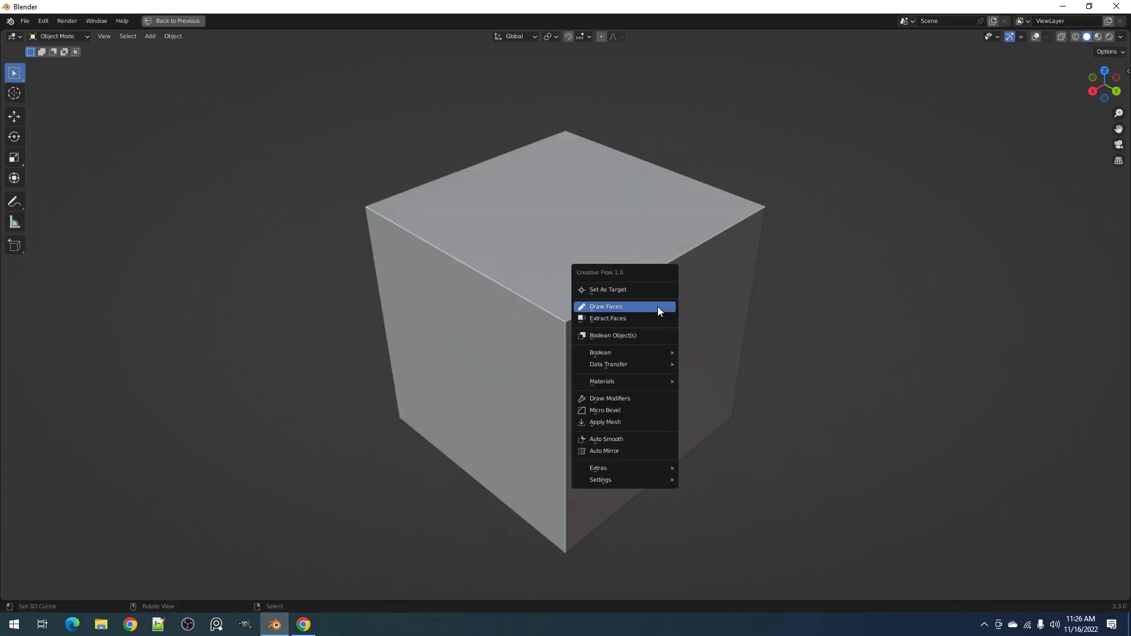
pyautogui.click(658, 306)
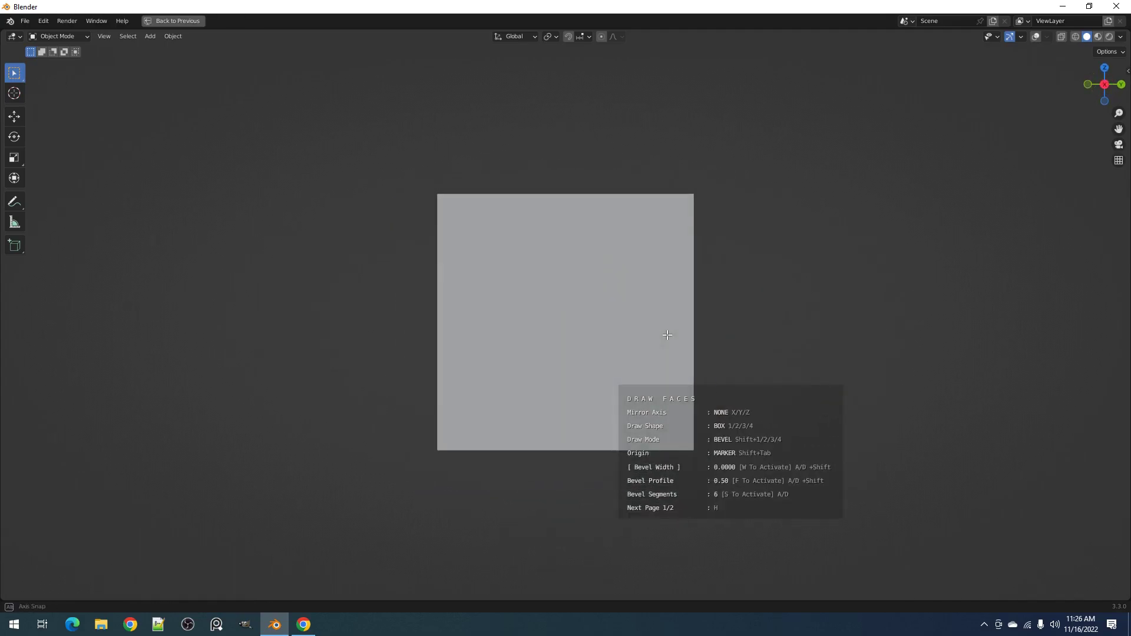
pyautogui.click(556, 228)
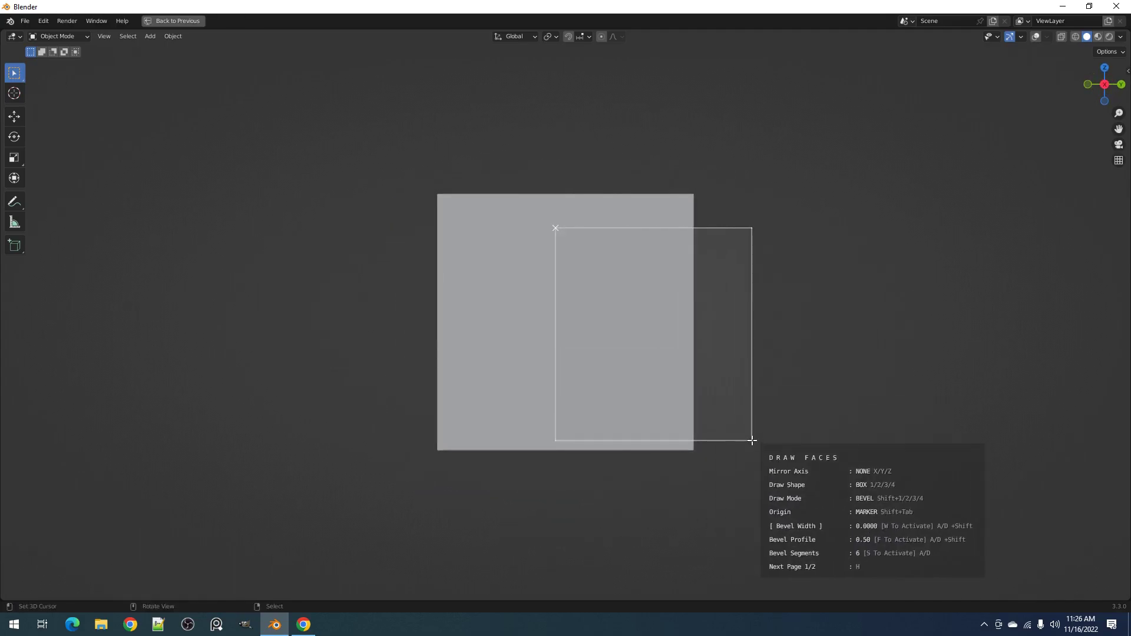
pyautogui.moveTo(751, 439); pyautogui.dragTo(627, 444, button='middle')
pyautogui.click(766, 506)
pyautogui.moveTo(794, 401)
pyautogui.mouseDown(button='middle')
pyautogui.moveTo(698, 437)
pyautogui.moveTo(796, 417)
pyautogui.mouseUp(button='middle')
pyautogui.press('Escape')
pyautogui.moveTo(548, 277); pyautogui.dragTo(676, 278, button='middle')
pyautogui.click(589, 250)
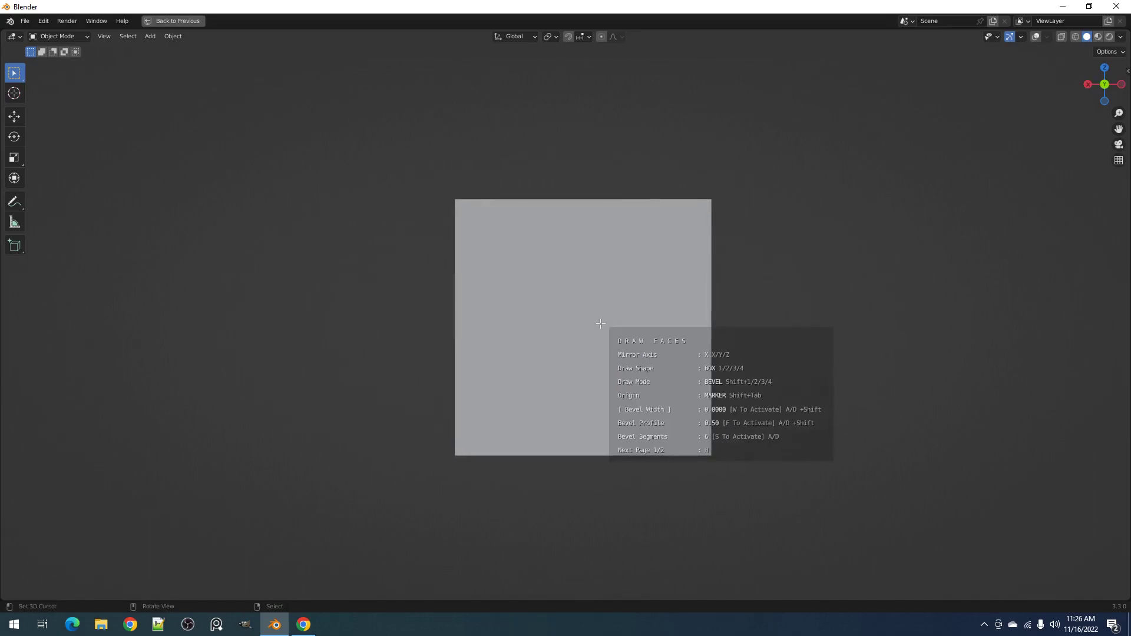
pyautogui.press('Escape')
# Step: Draw a tall box face over the cube's vertical edge with Draw Faces, thicken it and confirm the solid
pyautogui.hotkey('shift', 'v')
pyautogui.click(591, 326)
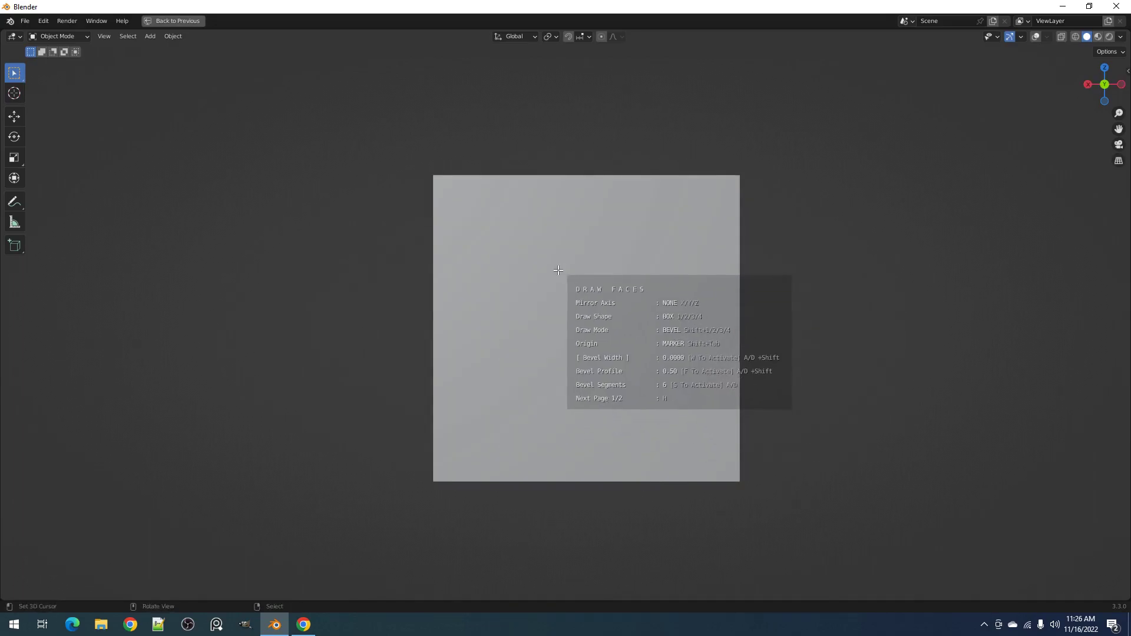
pyautogui.moveTo(556, 265)
pyautogui.mouseDown(button='middle')
pyautogui.moveTo(606, 278)
pyautogui.moveTo(677, 320)
pyautogui.mouseUp(button='middle')
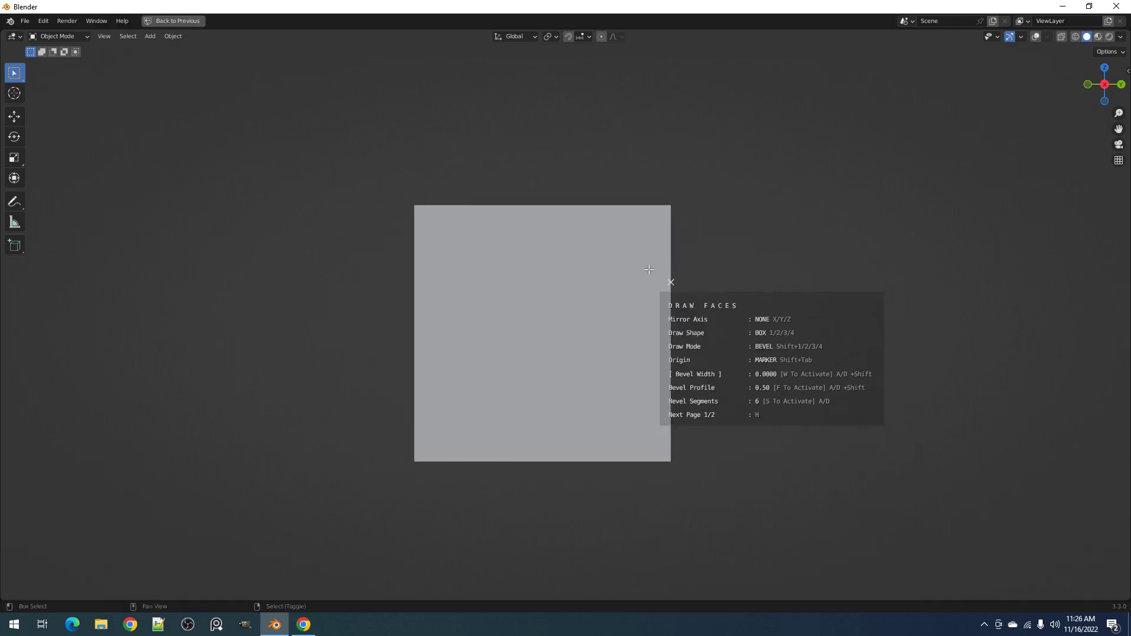
pyautogui.moveTo(639, 246); pyautogui.dragTo(738, 401)
pyautogui.moveTo(820, 361); pyautogui.dragTo(739, 381, button='middle')
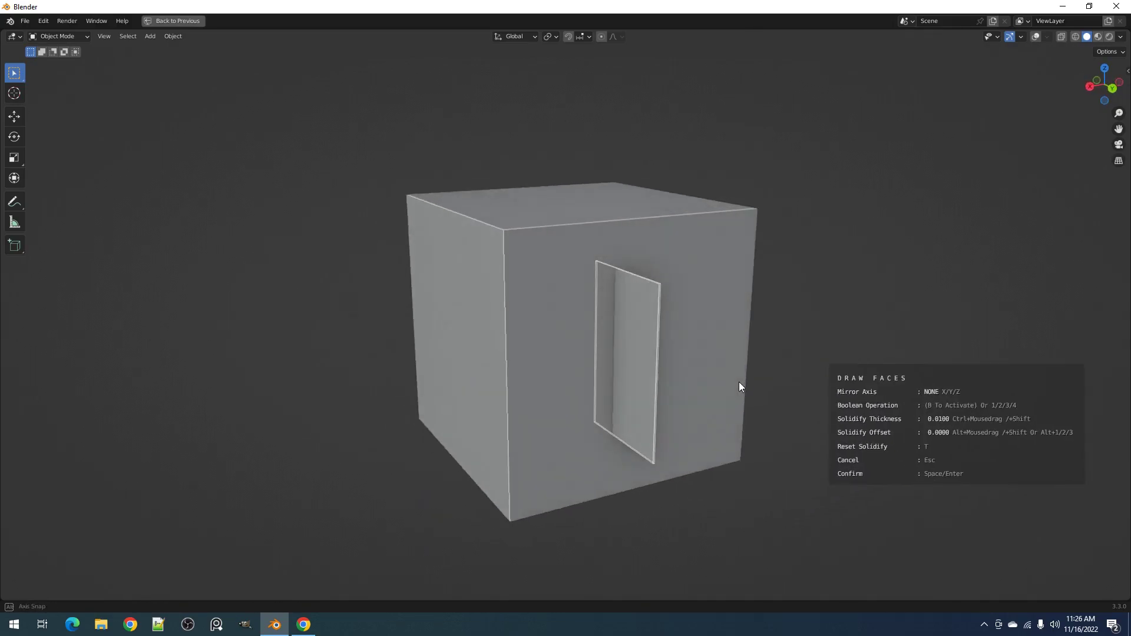
pyautogui.keyDown('ctrl'); pyautogui.moveTo(739, 382); pyautogui.dragTo(750, 379); pyautogui.keyUp('ctrl')
pyautogui.press('space')
# Step: Draw a second box face near the cube's upper corner and confirm it with a solidify thickness of about -0.15
pyautogui.keyDown('alt'); pyautogui.moveTo(561, 380); pyautogui.dragTo(627, 349, button='middle'); pyautogui.keyUp('alt')
pyautogui.rightClick(627, 349)
pyautogui.click(627, 349)
pyautogui.keyDown('alt'); pyautogui.moveTo(747, 273); pyautogui.dragTo(621, 279, button='middle'); pyautogui.keyUp('alt')
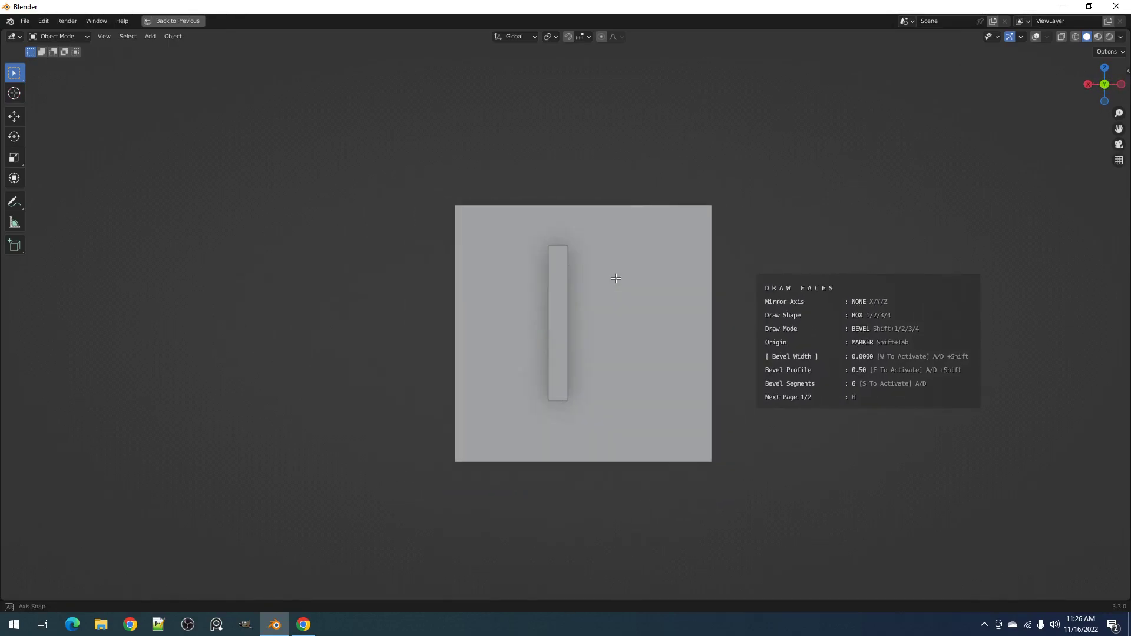
pyautogui.click(671, 234)
pyautogui.moveTo(564, 317)
pyautogui.mouseDown(button='middle')
pyautogui.moveTo(654, 317)
pyautogui.moveTo(631, 252)
pyautogui.mouseUp(button='middle')
pyautogui.moveTo(611, 215); pyautogui.dragTo(696, 356)
pyautogui.moveTo(875, 322); pyautogui.dragTo(808, 341, button='middle')
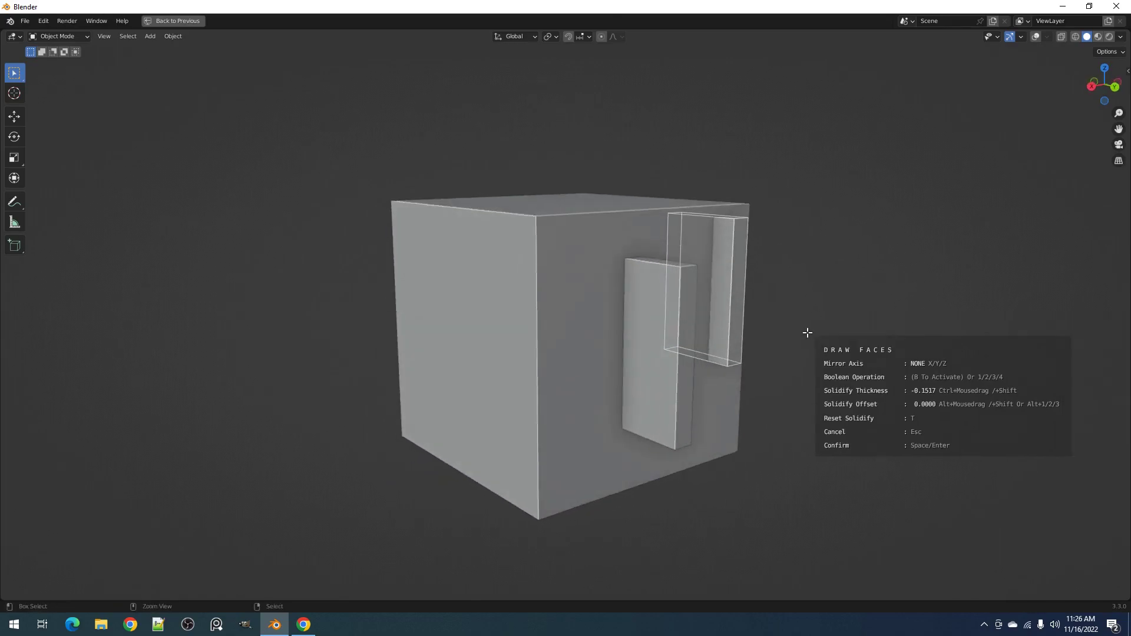
pyautogui.press('Return')
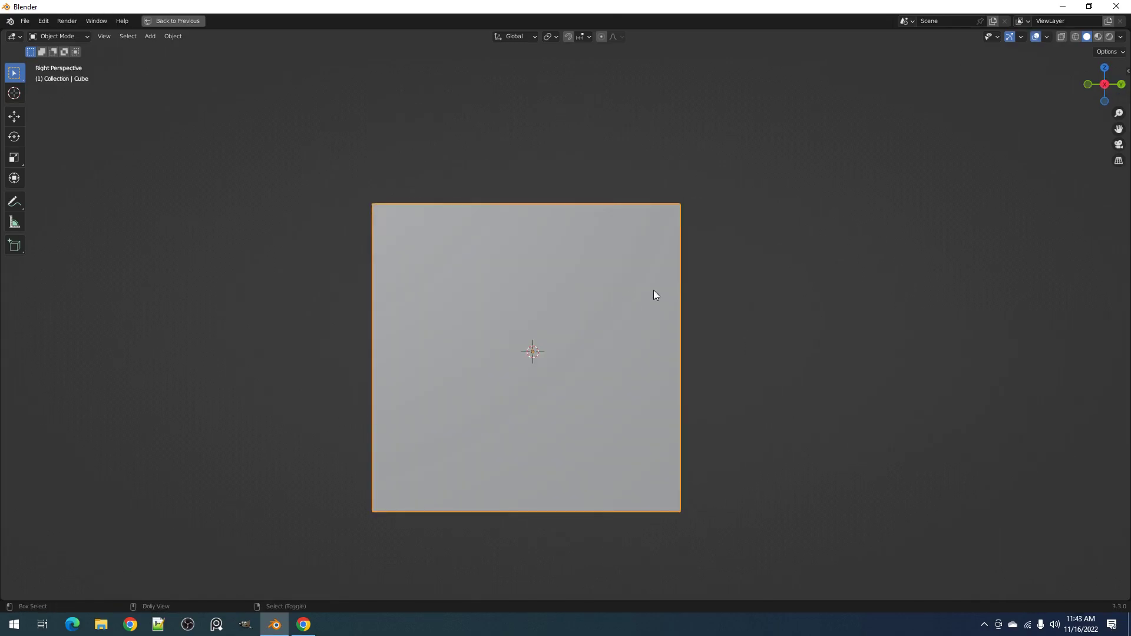
# Step: Draw a box shape over the cube's vertical edge with Draw Faces in the right-side view
pyautogui.hotkey('alt', 'c')
pyautogui.click(653, 289)
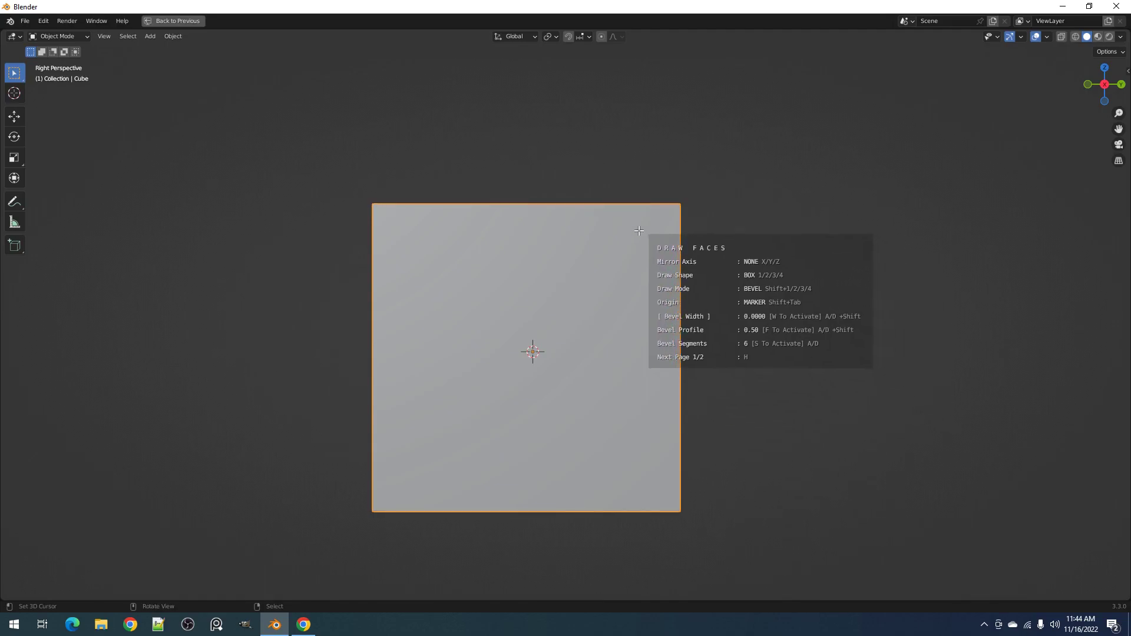
pyautogui.moveTo(632, 228)
pyautogui.mouseDown()
pyautogui.moveTo(748, 393)
pyautogui.moveTo(740, 360)
pyautogui.mouseUp()
# Step: Draw a polygonal shape with corner points above, inside and beyond the cube's edge
pyautogui.press('1')
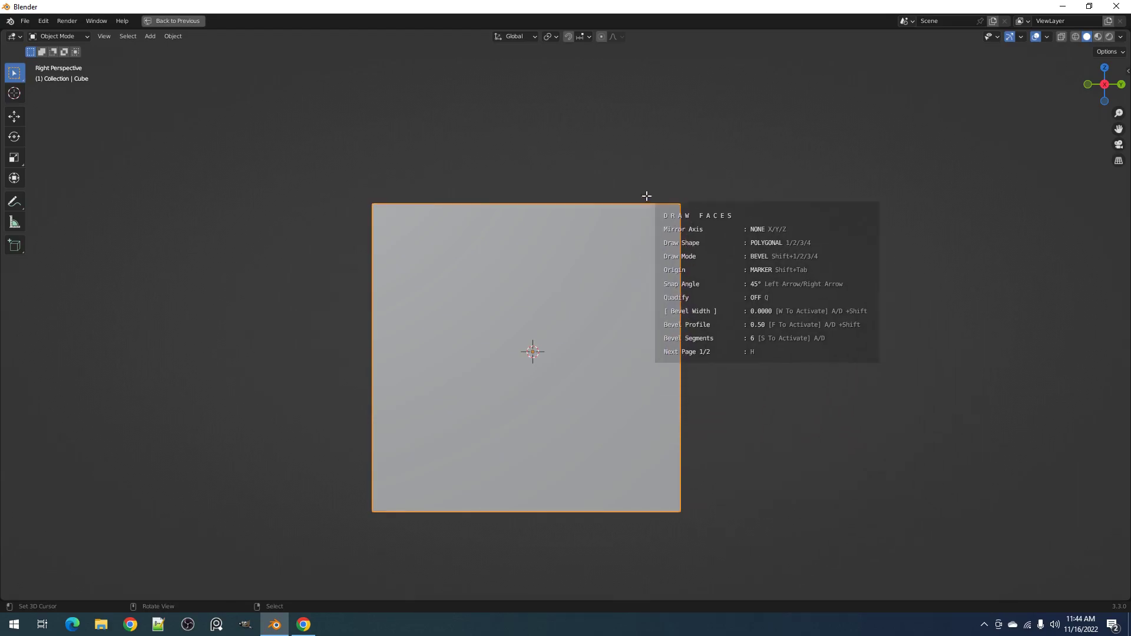
pyautogui.click(645, 176)
pyautogui.click(645, 364)
pyautogui.click(726, 365)
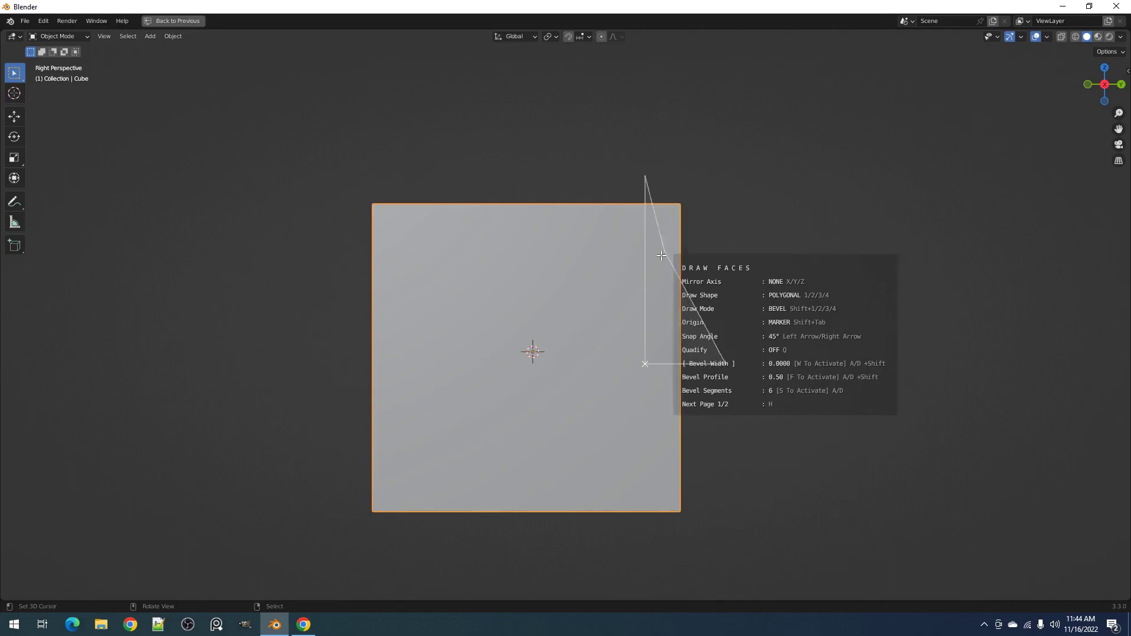
# Step: Draw a 32-segment circle over the cube's upper corner, and replace it with a strip running down and outward past the edge
pyautogui.press('3')
pyautogui.moveTo(638, 275); pyautogui.dragTo(746, 286)
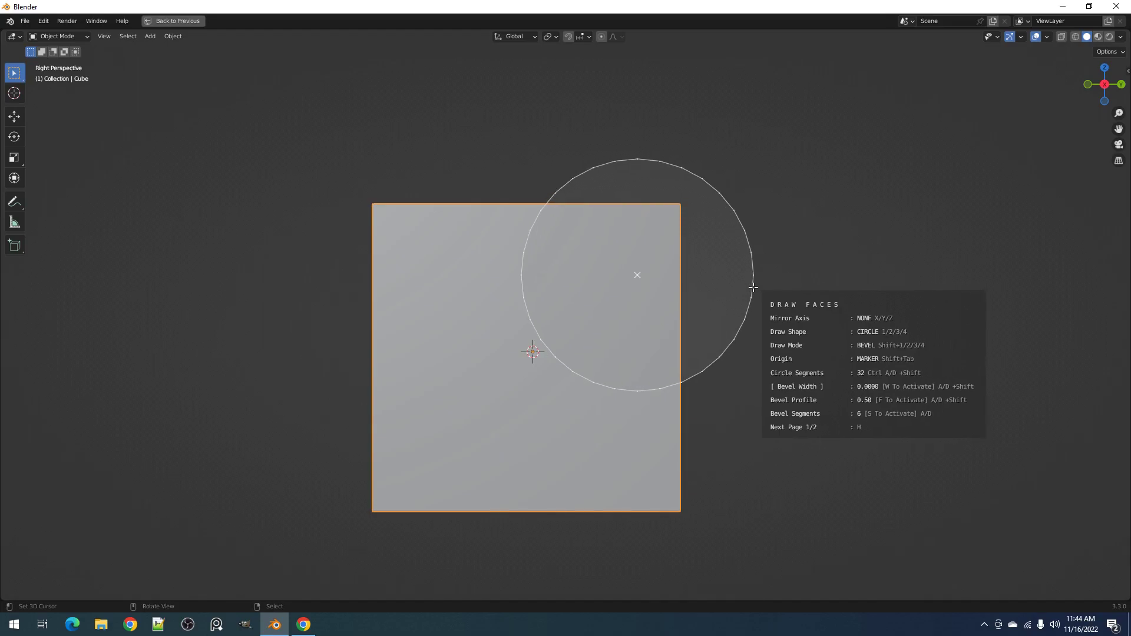
pyautogui.press('4')
pyautogui.moveTo(623, 141); pyautogui.dragTo(624, 279)
pyautogui.keyDown('shift'); pyautogui.click(624, 288); pyautogui.keyUp('shift')
pyautogui.keyDown('shift'); pyautogui.click(701, 353); pyautogui.keyUp('shift')
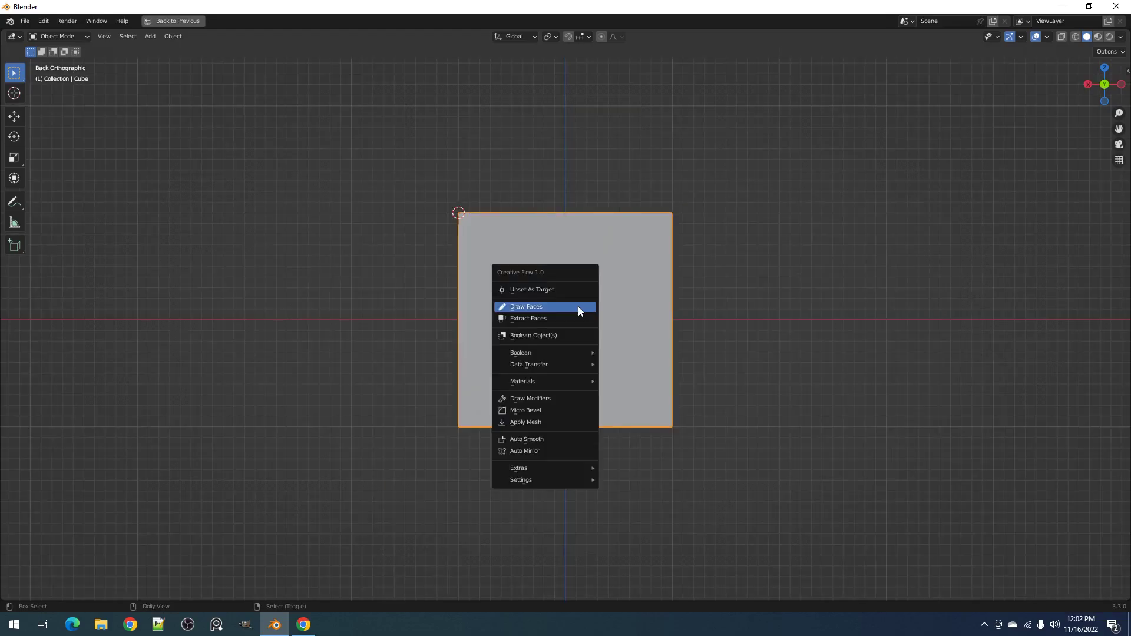
# Step: Draw a box over the cube's upper corner in back view with the marker at that corner, and adjust its thickness
pyautogui.click(578, 306)
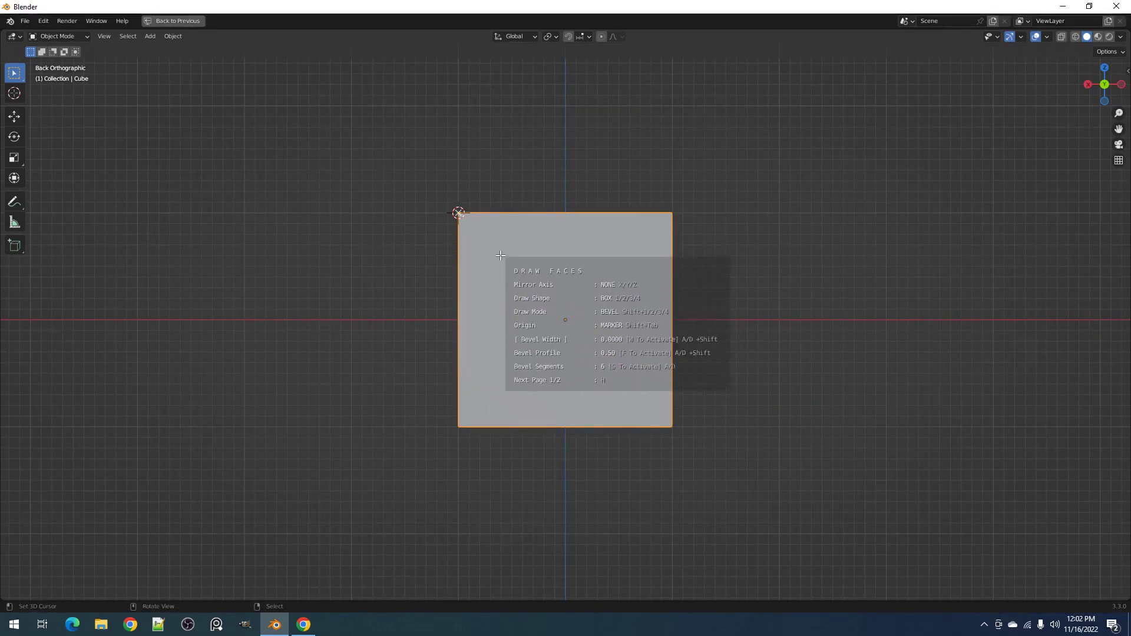
pyautogui.moveTo(499, 258)
pyautogui.mouseDown(button='middle')
pyautogui.moveTo(578, 283)
pyautogui.moveTo(486, 251)
pyautogui.mouseUp(button='middle')
pyautogui.moveTo(417, 175); pyautogui.dragTo(492, 248)
pyautogui.press('space')
pyautogui.moveTo(565, 229); pyautogui.dragTo(628, 258, button='middle')
pyautogui.keyDown('ctrl'); pyautogui.moveTo(628, 259); pyautogui.dragTo(619, 257); pyautogui.keyUp('ctrl')
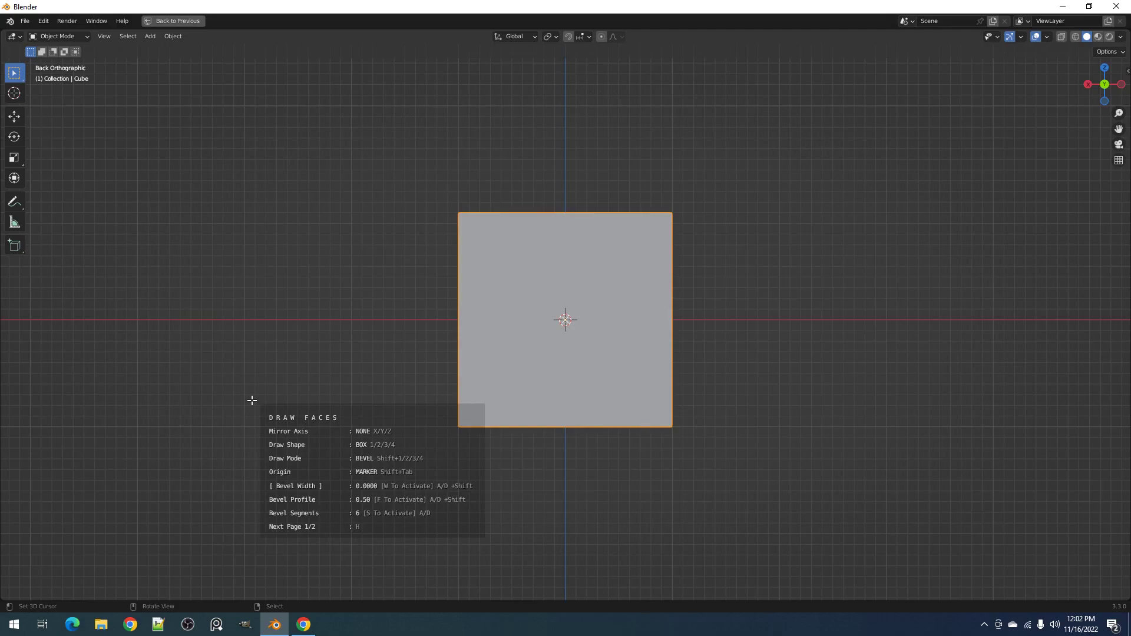
# Step: Draw a larger box across the cube's lower corner in back view with the marker at the cube's centre
pyautogui.moveTo(556, 309); pyautogui.dragTo(697, 317, button='middle')
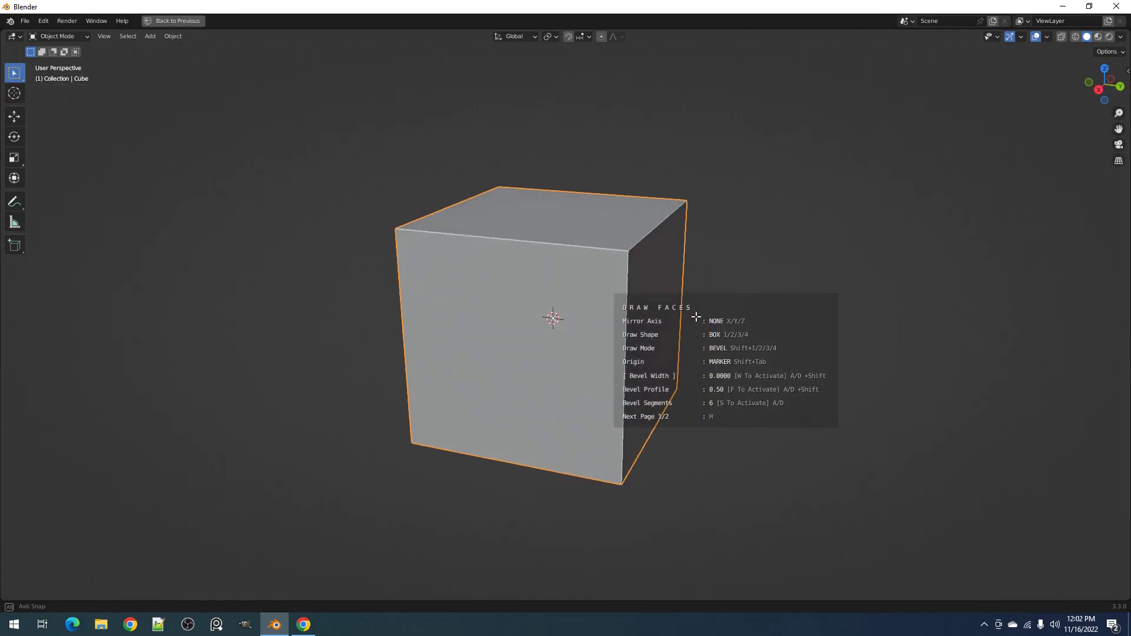
pyautogui.press('ctrl+KP_1')
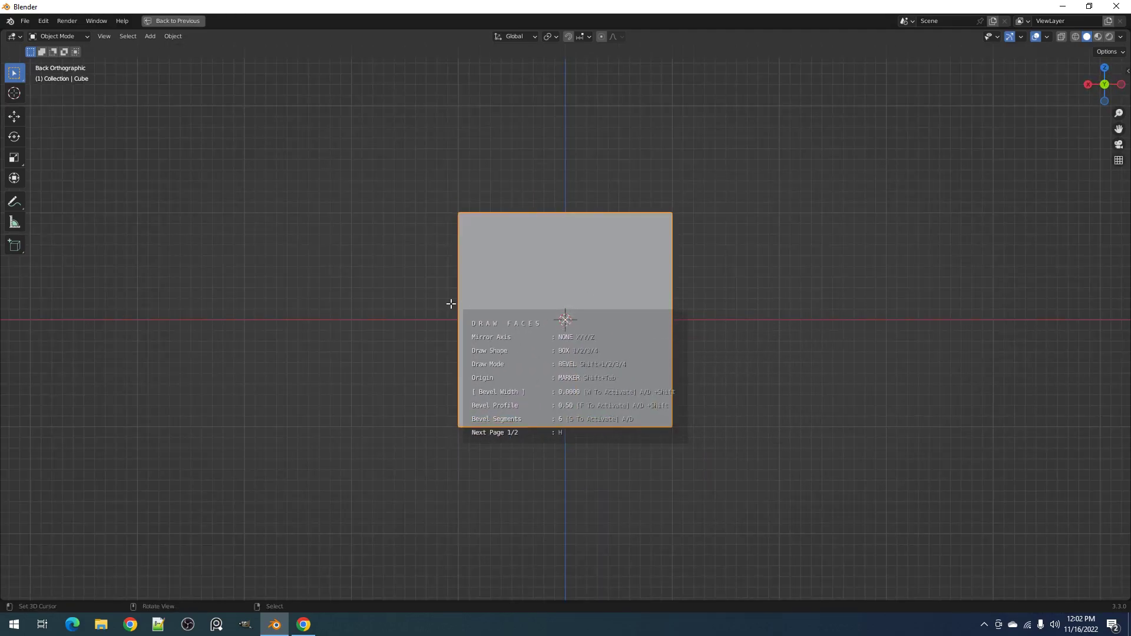
pyautogui.moveTo(393, 286)
pyautogui.mouseDown()
pyautogui.moveTo(520, 387)
pyautogui.moveTo(575, 490)
pyautogui.mouseUp()
pyautogui.moveTo(567, 420); pyautogui.dragTo(634, 323, button='middle')
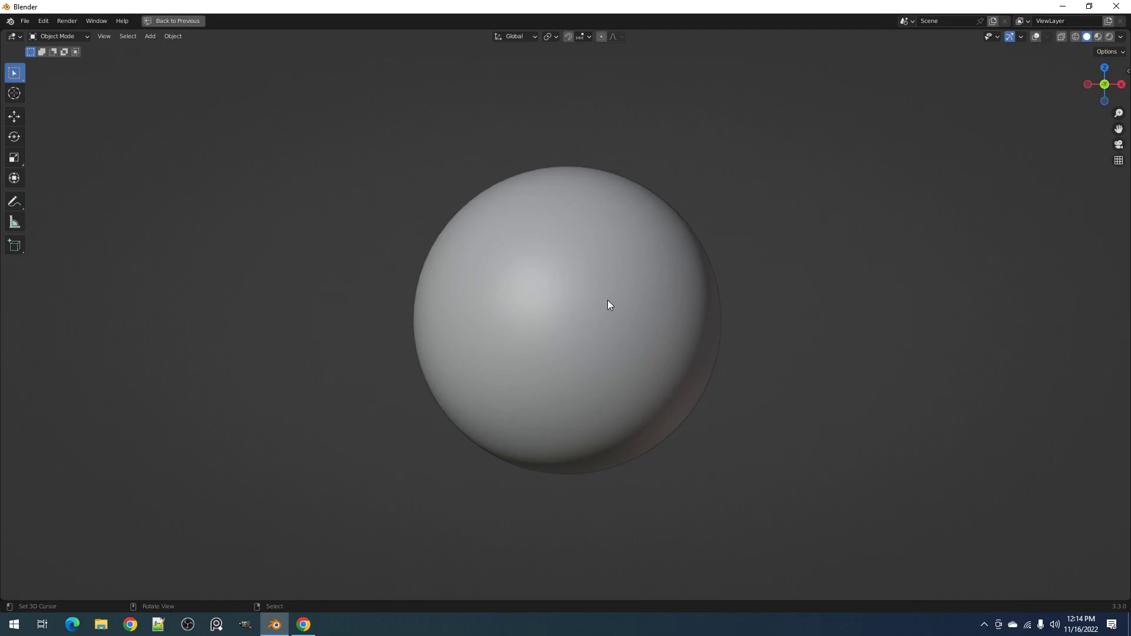
# Step: Try drawing a strip on the sphere with the Surface origin, reducing the strip offset to 0.13
pyautogui.press('q')
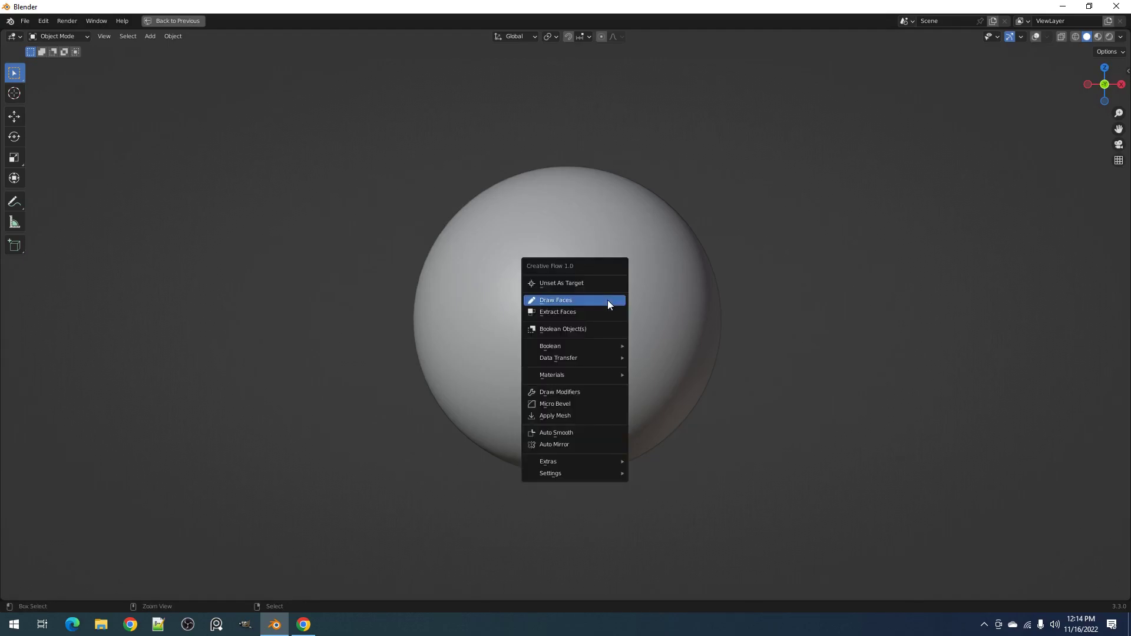
pyautogui.click(607, 302)
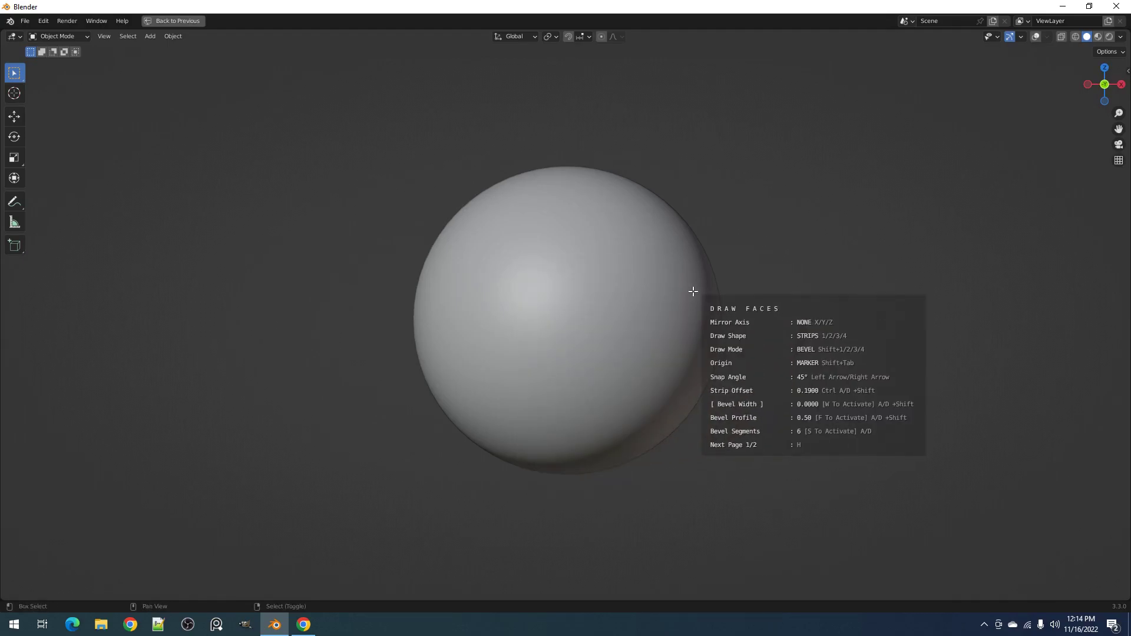
pyautogui.moveTo(693, 292); pyautogui.dragTo(480, 252, button='middle')
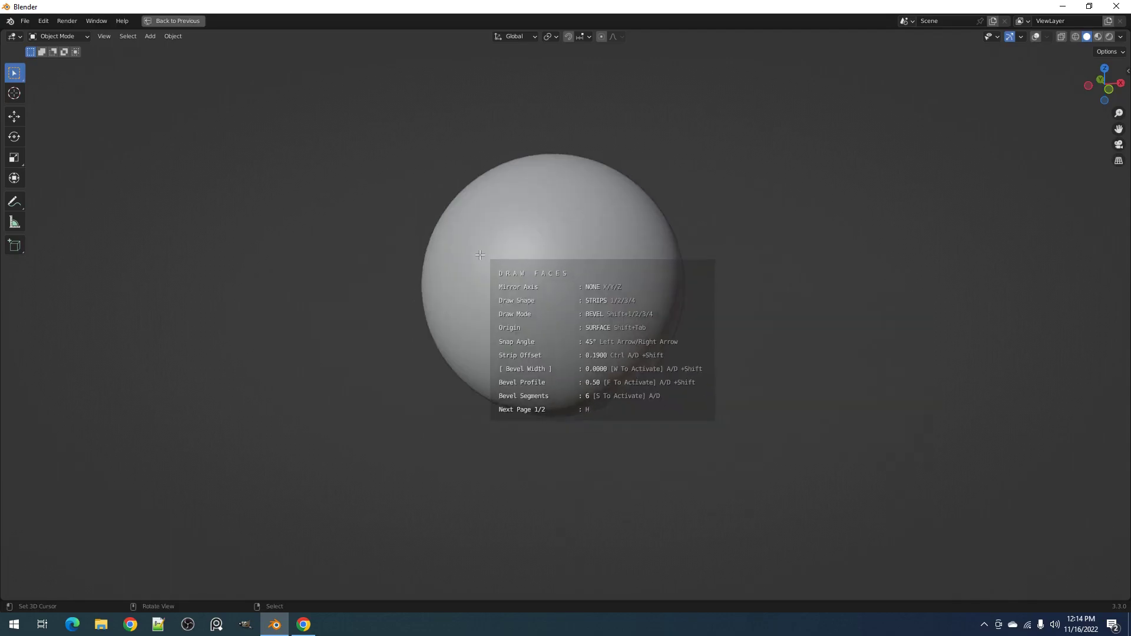
pyautogui.moveTo(478, 246); pyautogui.dragTo(518, 308)
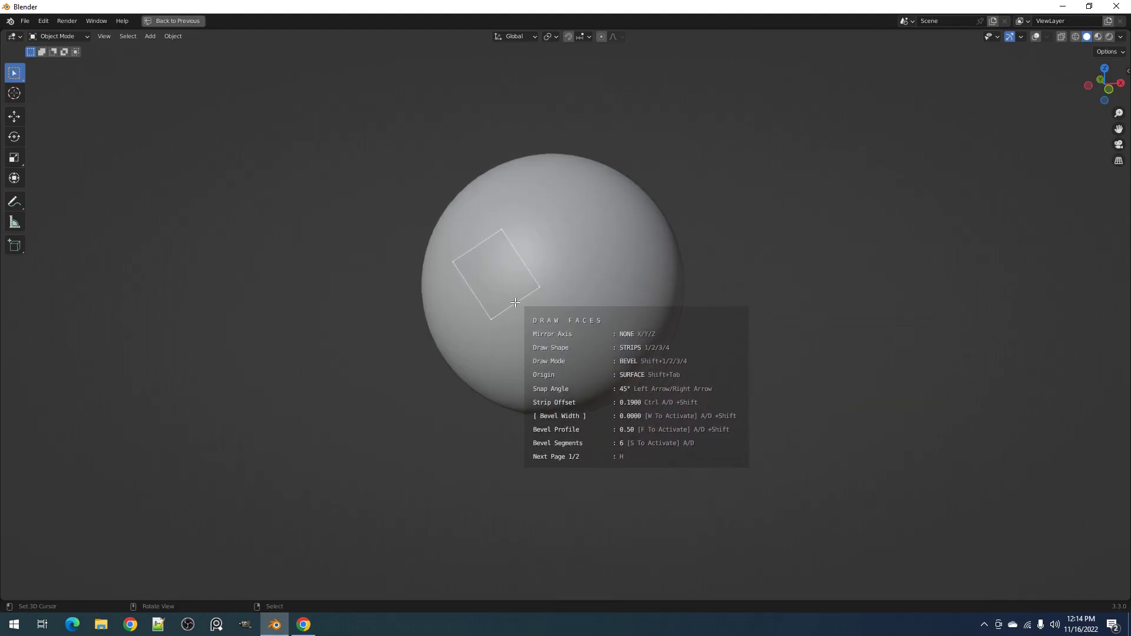
pyautogui.click(515, 303)
pyautogui.hotkey('ctrl', 'a')
pyautogui.hotkey('ctrl', 'a')
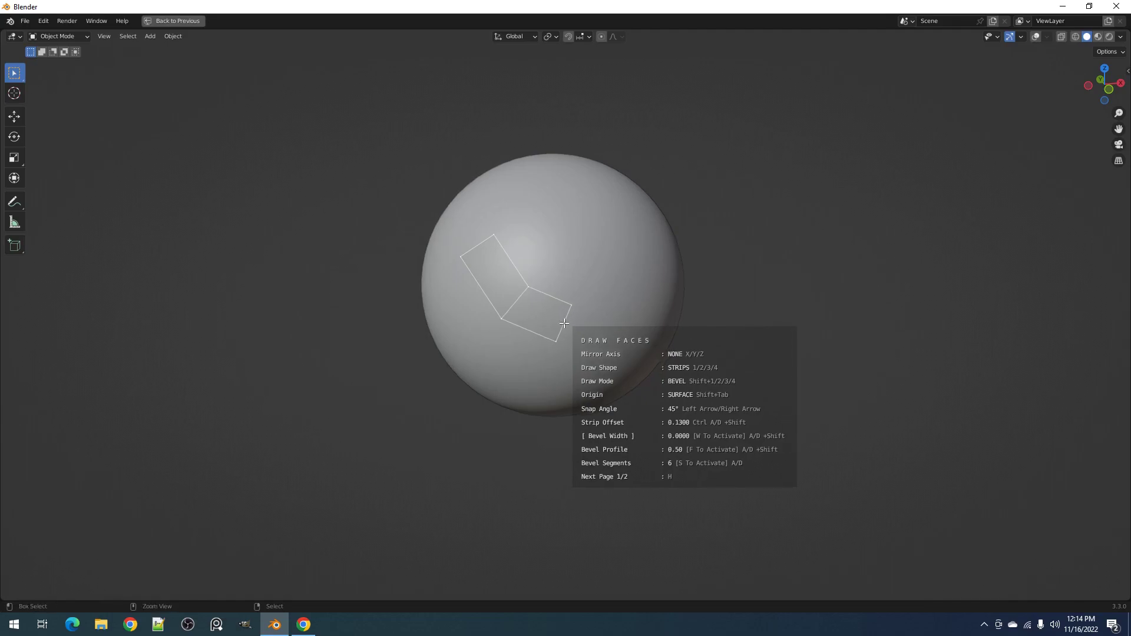
pyautogui.moveTo(564, 324)
pyautogui.mouseDown()
pyautogui.moveTo(589, 328)
pyautogui.moveTo(634, 303)
pyautogui.moveTo(652, 245)
pyautogui.mouseUp()
pyautogui.hotkey('ctrl', 'a')
pyautogui.moveTo(744, 288)
pyautogui.mouseDown(button='middle')
pyautogui.moveTo(655, 272)
pyautogui.moveTo(753, 301)
pyautogui.mouseUp(button='middle')
pyautogui.press('Escape')
# Step: Try drawing a long strip horizontally across the sphere and past its edge with Draw Faces
pyautogui.hotkey('shift', 'v')
pyautogui.click(580, 287)
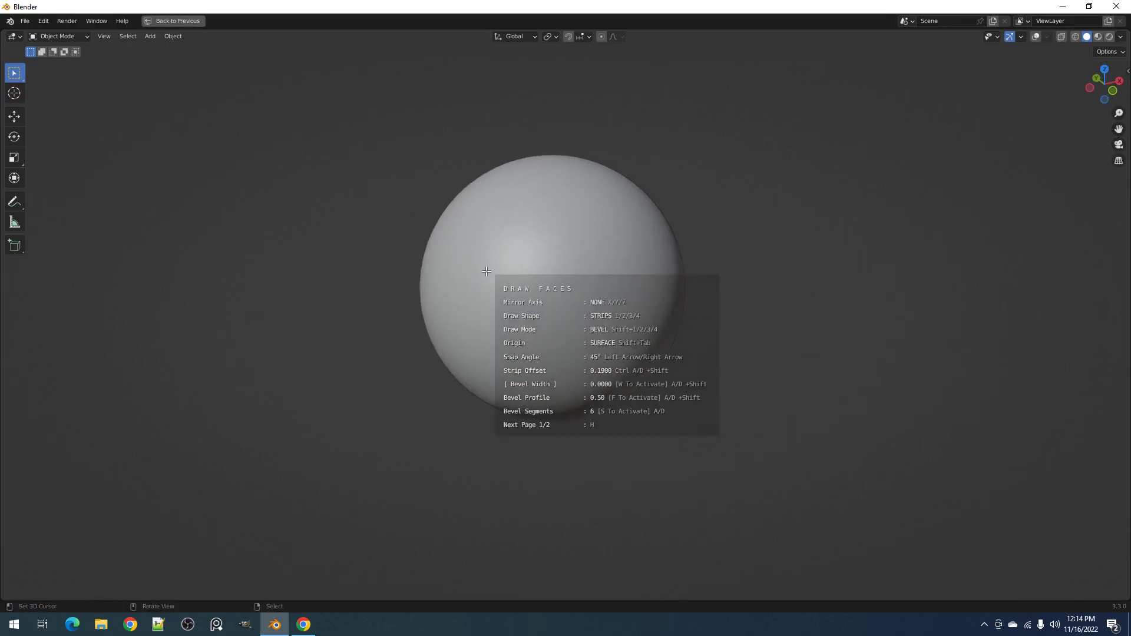
pyautogui.moveTo(446, 256)
pyautogui.mouseDown()
pyautogui.moveTo(501, 303)
pyautogui.moveTo(560, 330)
pyautogui.moveTo(641, 295)
pyautogui.moveTo(654, 262)
pyautogui.moveTo(825, 246)
pyautogui.moveTo(863, 259)
pyautogui.mouseUp()
pyautogui.moveTo(714, 293)
pyautogui.mouseDown(button='middle')
pyautogui.moveTo(709, 261)
pyautogui.moveTo(654, 249)
pyautogui.moveTo(710, 320)
pyautogui.moveTo(755, 304)
pyautogui.mouseUp(button='middle')
pyautogui.press('Escape')
# Step: Restart Draw Faces on the sphere in Array draw mode with a strip offset of 0.05
pyautogui.hotkey('shift', 'v')
pyautogui.click(522, 306)
pyautogui.hotkey('shift', '3')
pyautogui.hotkey('ctrl', 'a')
pyautogui.hotkey('ctrl', 'a')
pyautogui.hotkey('ctrl', 'a')
pyautogui.hotkey('ctrl', 'a')
# Step: Draw a multi-segment strip curving around the sphere's surface and adjust its solidify thickness
pyautogui.click(492, 332)
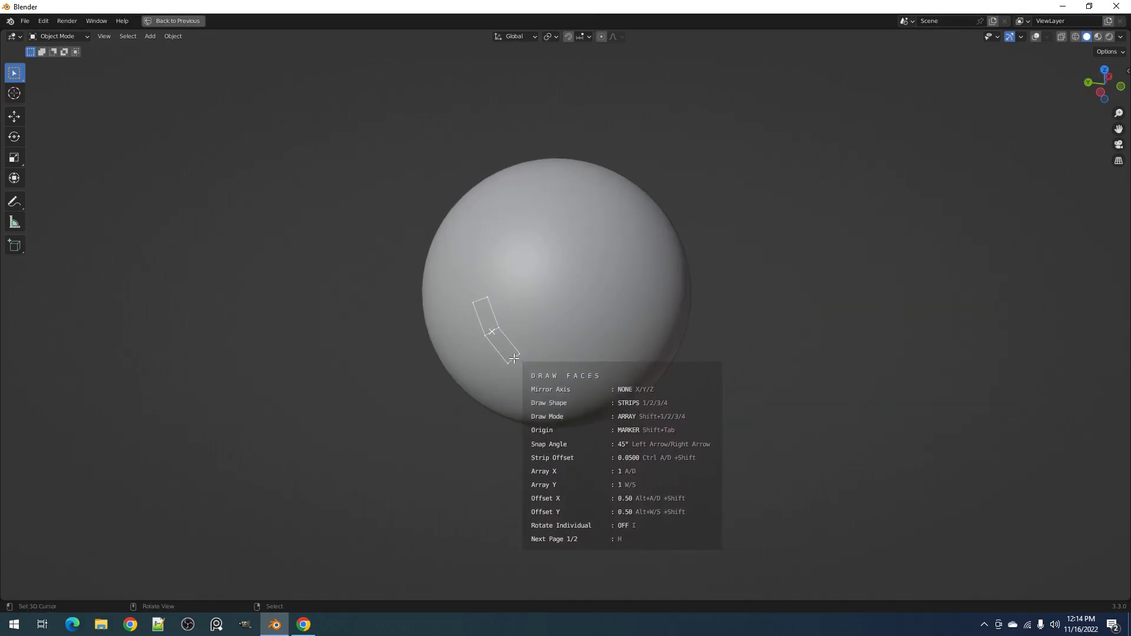
pyautogui.click(516, 361)
pyautogui.click(566, 367)
pyautogui.click(617, 349)
pyautogui.moveTo(618, 346)
pyautogui.mouseDown()
pyautogui.moveTo(654, 299)
pyautogui.moveTo(517, 301)
pyautogui.mouseUp()
pyautogui.hotkey('shift', 'space')
pyautogui.moveTo(667, 335); pyautogui.dragTo(671, 301, button='middle')
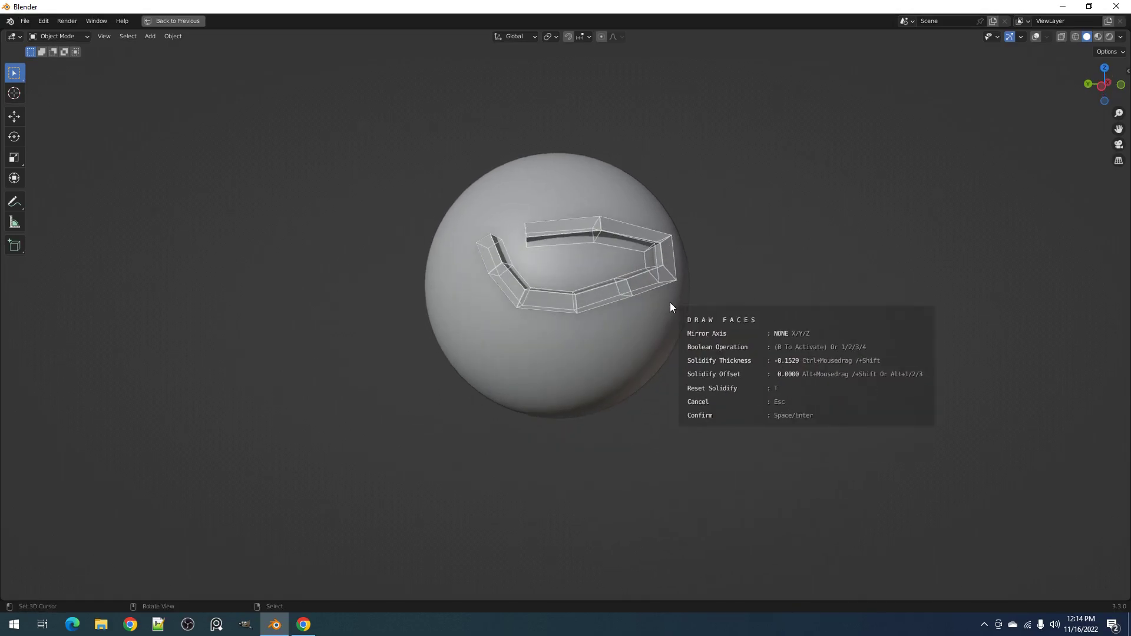
pyautogui.keyDown('ctrl'); pyautogui.keyDown('shift'); pyautogui.moveTo(662, 296); pyautogui.dragTo(672, 292); pyautogui.keyUp('shift'); pyautogui.keyUp('ctrl')
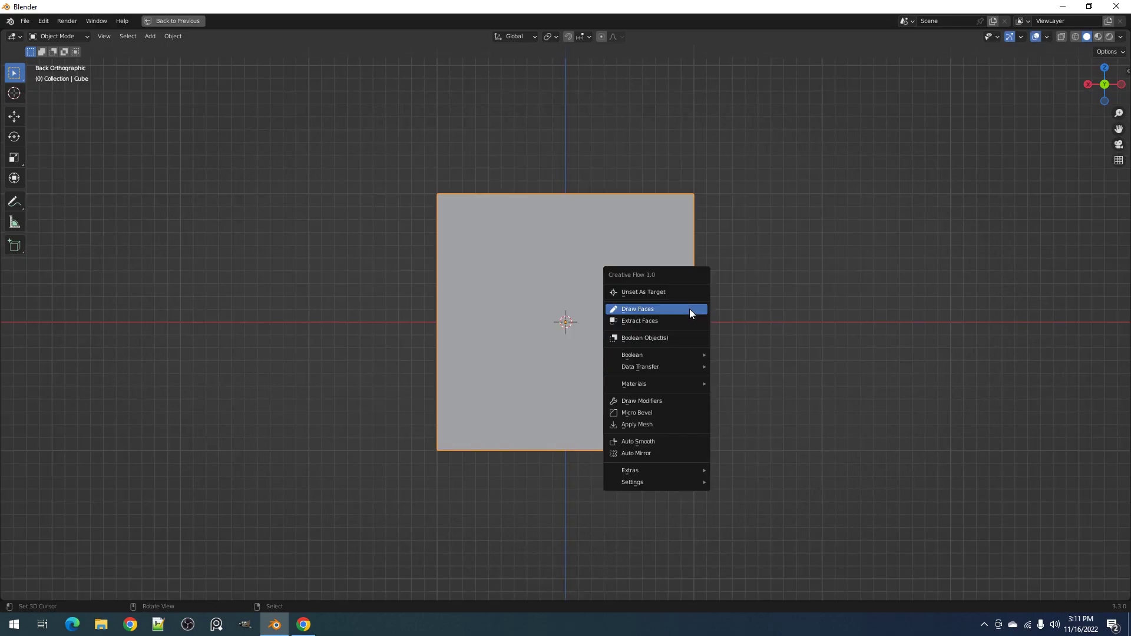
# Step: Start Draw Faces on the cube and try out a box and a Polygonal shape on its face
pyautogui.click(690, 309)
pyautogui.moveTo(567, 257)
pyautogui.mouseDown()
pyautogui.moveTo(650, 343)
pyautogui.moveTo(674, 393)
pyautogui.moveTo(637, 347)
pyautogui.moveTo(593, 397)
pyautogui.moveTo(672, 374)
pyautogui.moveTo(623, 401)
pyautogui.moveTo(672, 348)
pyautogui.moveTo(687, 444)
pyautogui.moveTo(757, 337)
pyautogui.moveTo(692, 207)
pyautogui.moveTo(749, 207)
pyautogui.moveTo(670, 215)
pyautogui.moveTo(714, 245)
pyautogui.moveTo(715, 313)
pyautogui.moveTo(693, 287)
pyautogui.moveTo(711, 287)
pyautogui.mouseUp()
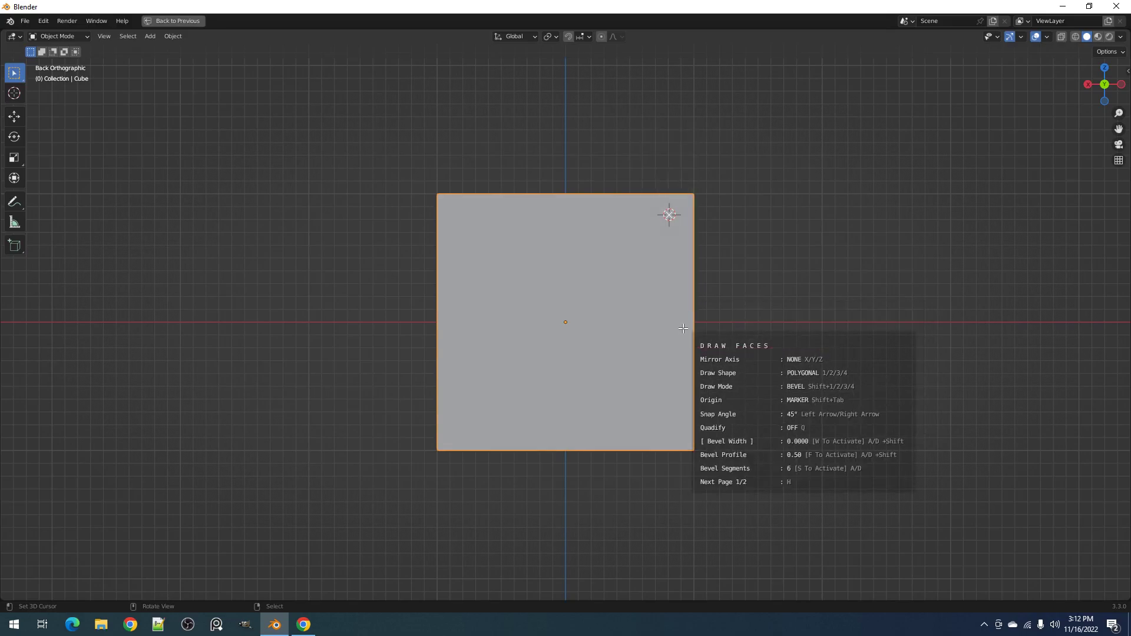
pyautogui.click(667, 239)
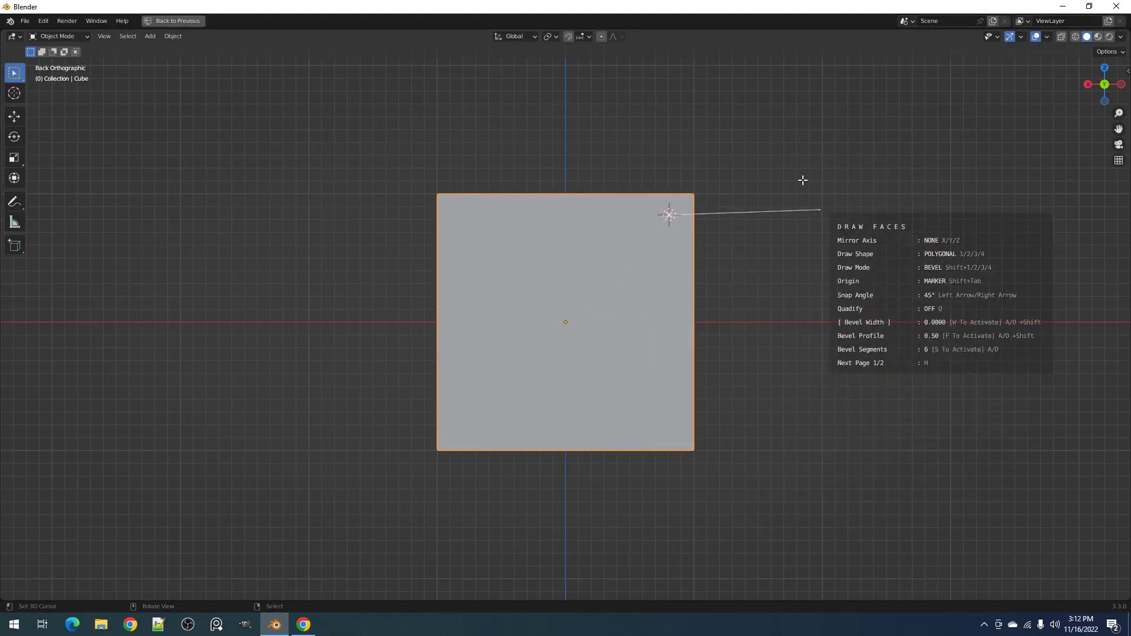
# Step: Try drawing a multi-segment strip on the cube's face in the Strips shape with a strip offset of 0.01
pyautogui.press('4')
pyautogui.keyDown('shift'); pyautogui.click(613, 235); pyautogui.keyUp('shift')
pyautogui.keyDown('shift'); pyautogui.click(650, 292); pyautogui.keyUp('shift')
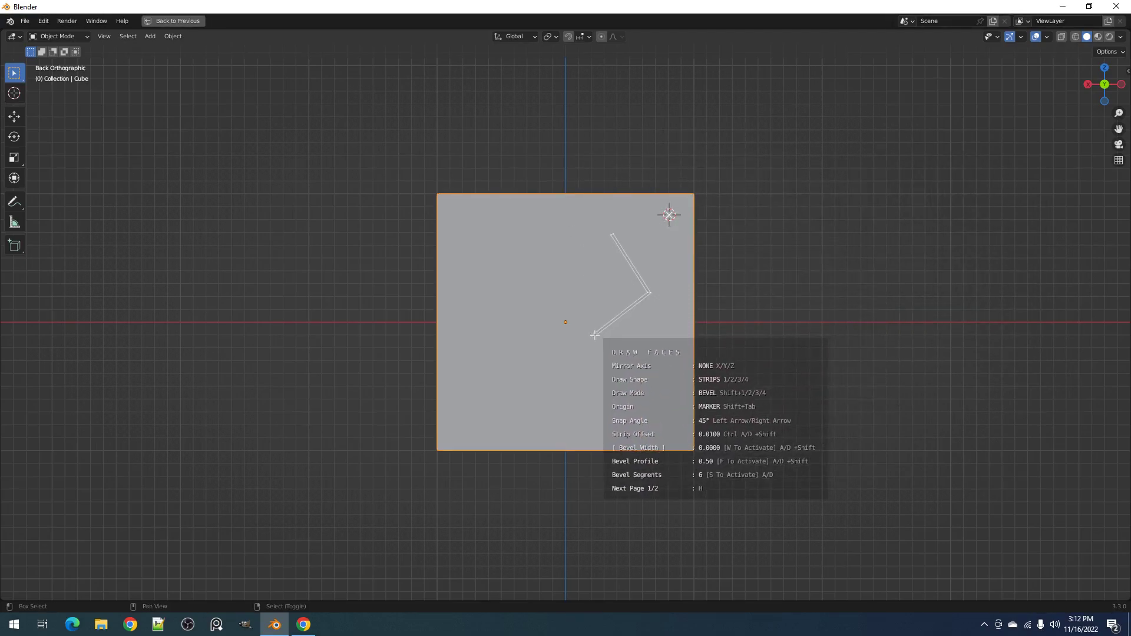
pyautogui.click(669, 295)
pyautogui.click(604, 295)
pyautogui.click(604, 256)
# Step: Draw a circle with 32 segments on the cube's face, extending past the cube's side
pyautogui.press('4')
pyautogui.click(641, 242)
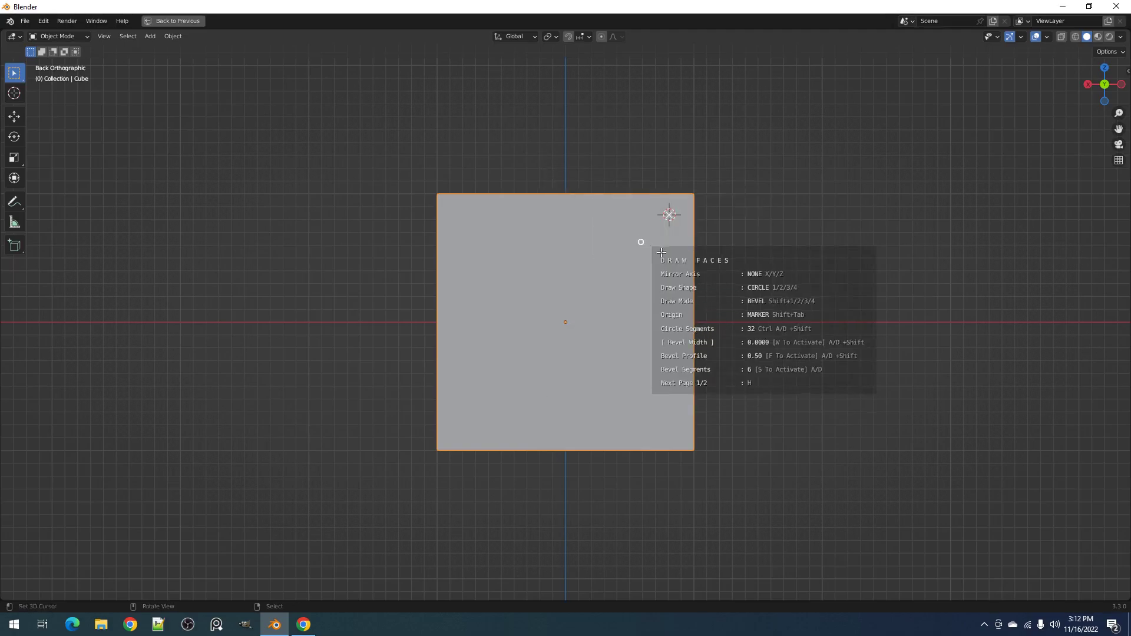
pyautogui.click(760, 285)
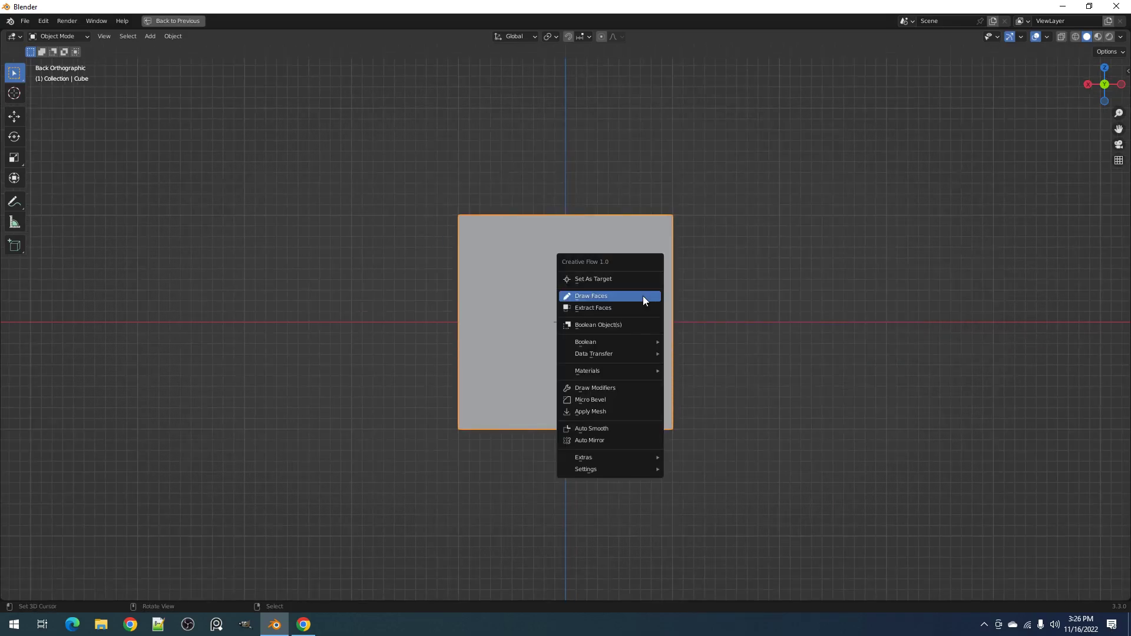
# Step: Draw a box covering most of the cube's face with Draw Faces and confirm it with a solidify thickness of about -0.14
pyautogui.click(643, 298)
pyautogui.click(650, 257)
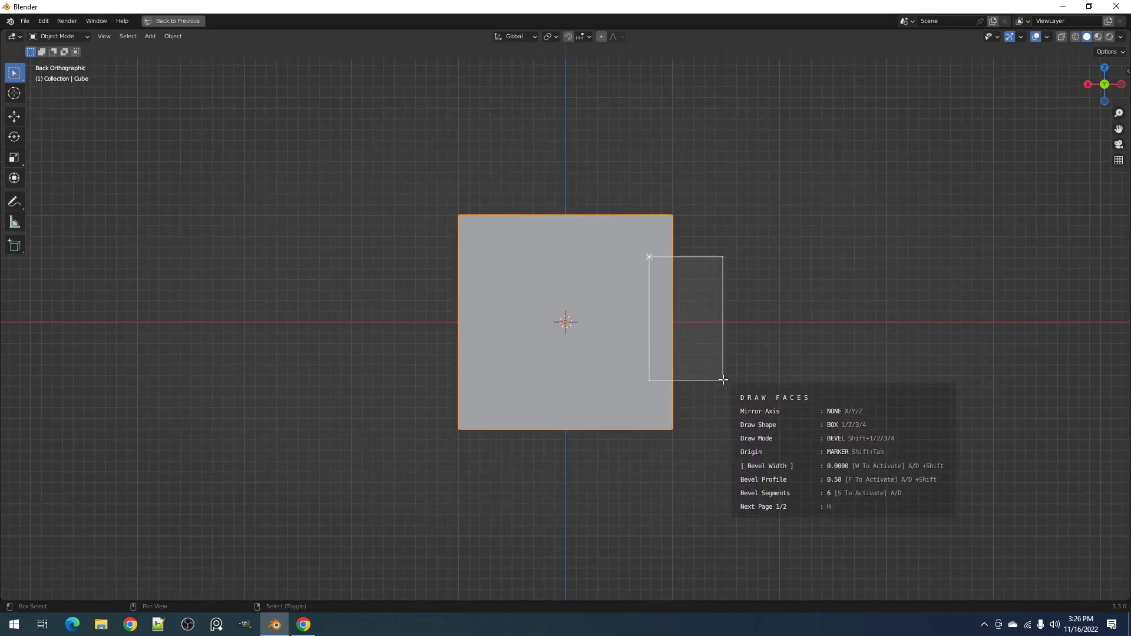
pyautogui.rightClick(724, 379)
pyautogui.click(485, 237)
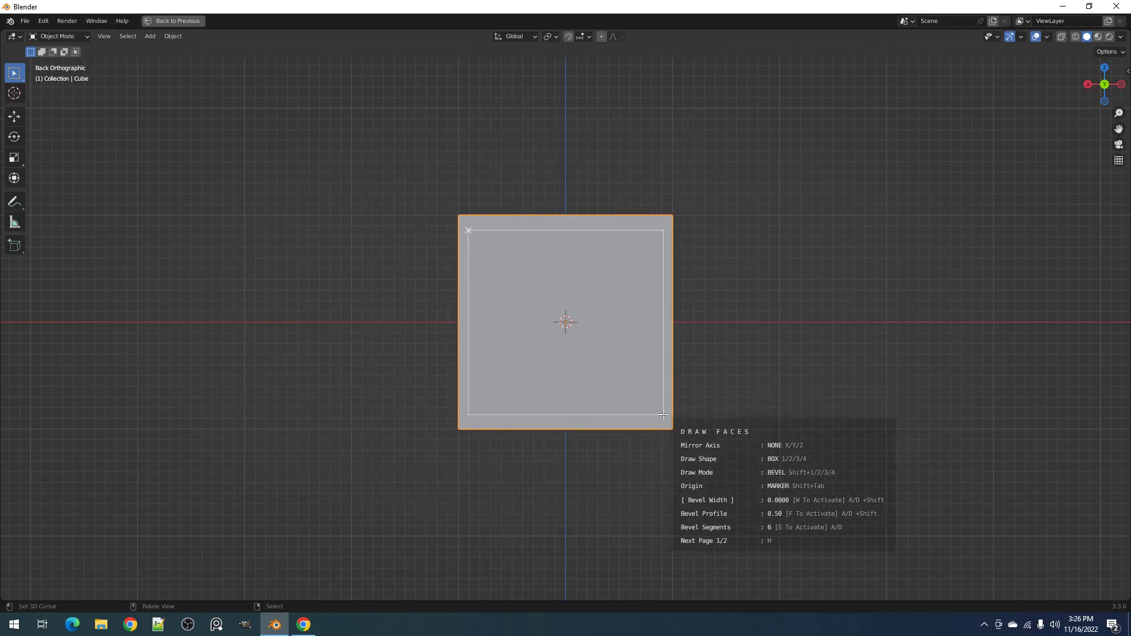
pyautogui.click(664, 418)
pyautogui.moveTo(700, 383); pyautogui.dragTo(727, 370, button='middle')
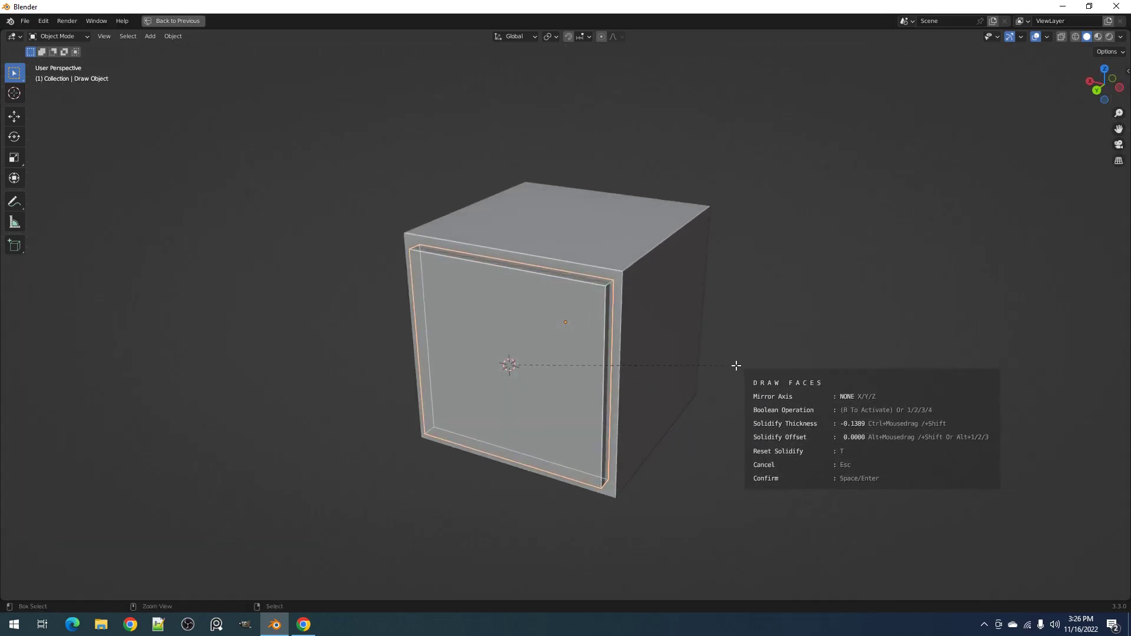
pyautogui.press('Return')
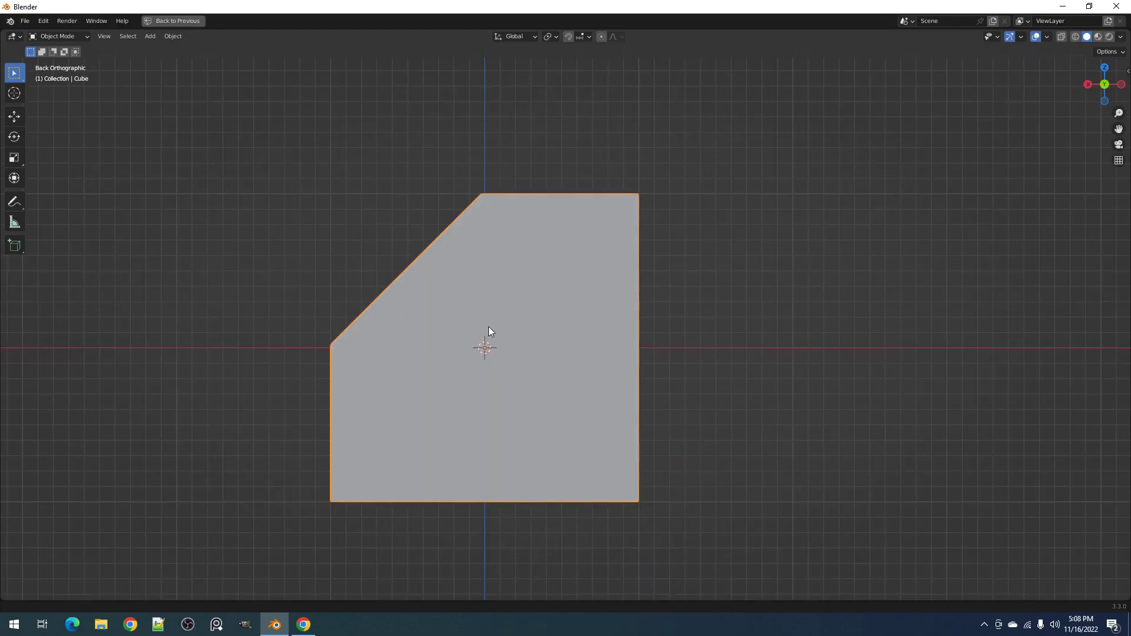
# Step: Start Draw Faces on the chamfered cube and try a box rotated 315° along its slanted edge in Rotate draw mode
pyautogui.keyDown('shift'); pyautogui.moveTo(489, 331); pyautogui.dragTo(560, 323, button='middle'); pyautogui.keyUp('shift')
pyautogui.hotkey('ctrl', 'shift', 'w')
pyautogui.click(542, 317)
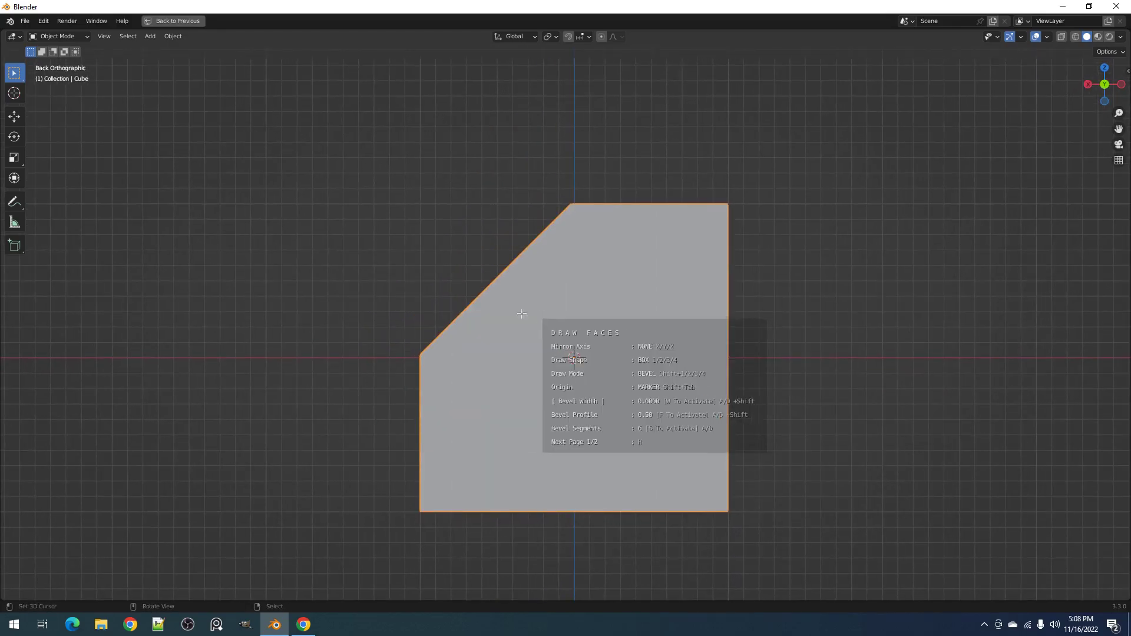
pyautogui.click(437, 285)
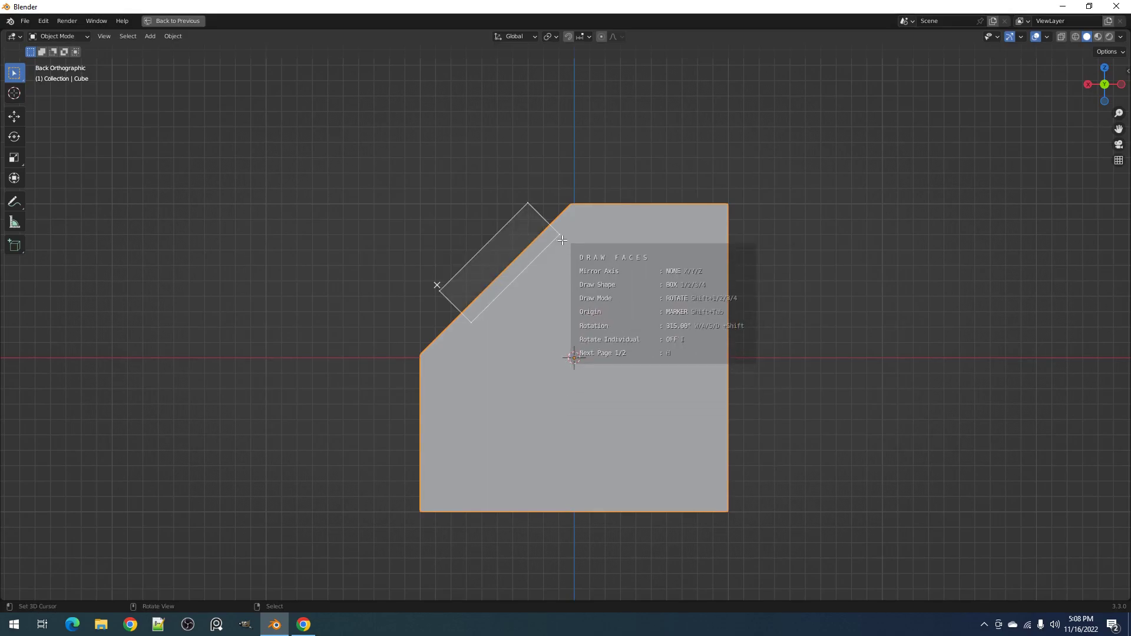
pyautogui.rightClick(563, 260)
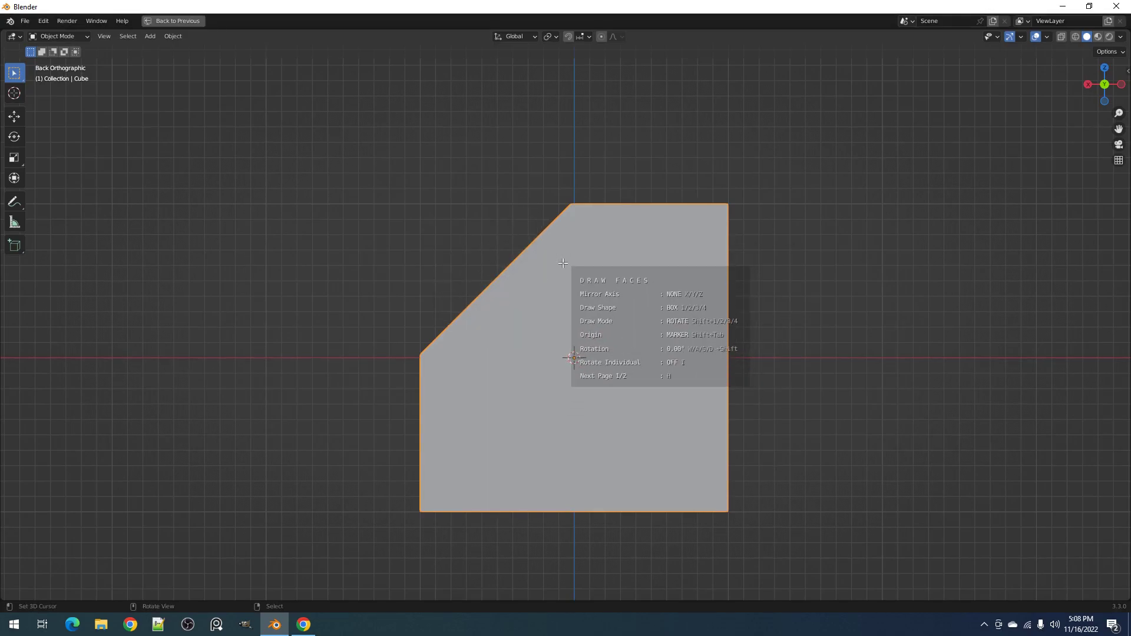
# Step: Align the view to the cube's slanted edge and to the edge adjoining it while Draw Faces is running
pyautogui.keyDown('shift'); pyautogui.moveTo(584, 295); pyautogui.dragTo(657, 306, button='middle'); pyautogui.keyUp('shift')
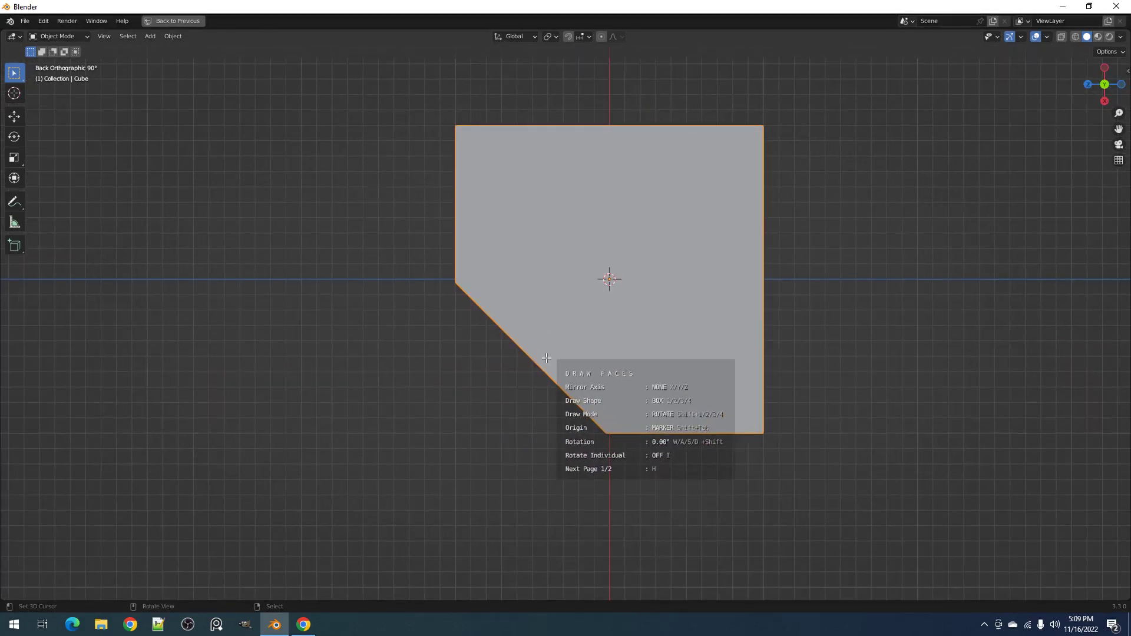
pyautogui.keyDown('shift'); pyautogui.moveTo(548, 357); pyautogui.dragTo(568, 322, button='middle'); pyautogui.keyUp('shift')
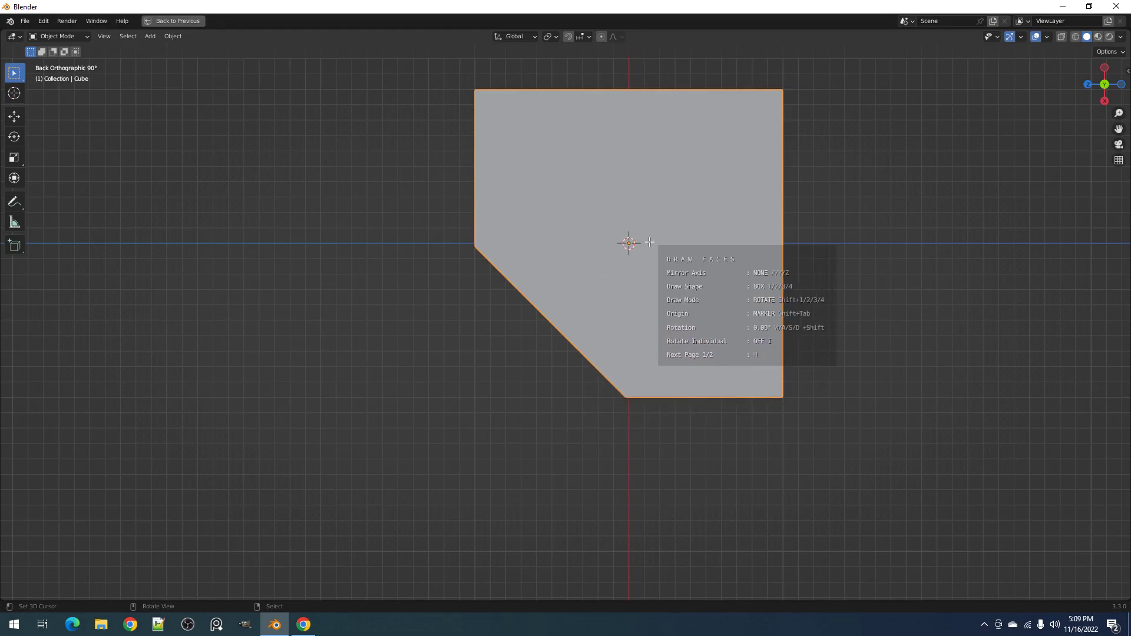
pyautogui.hotkey('shift', 'v')
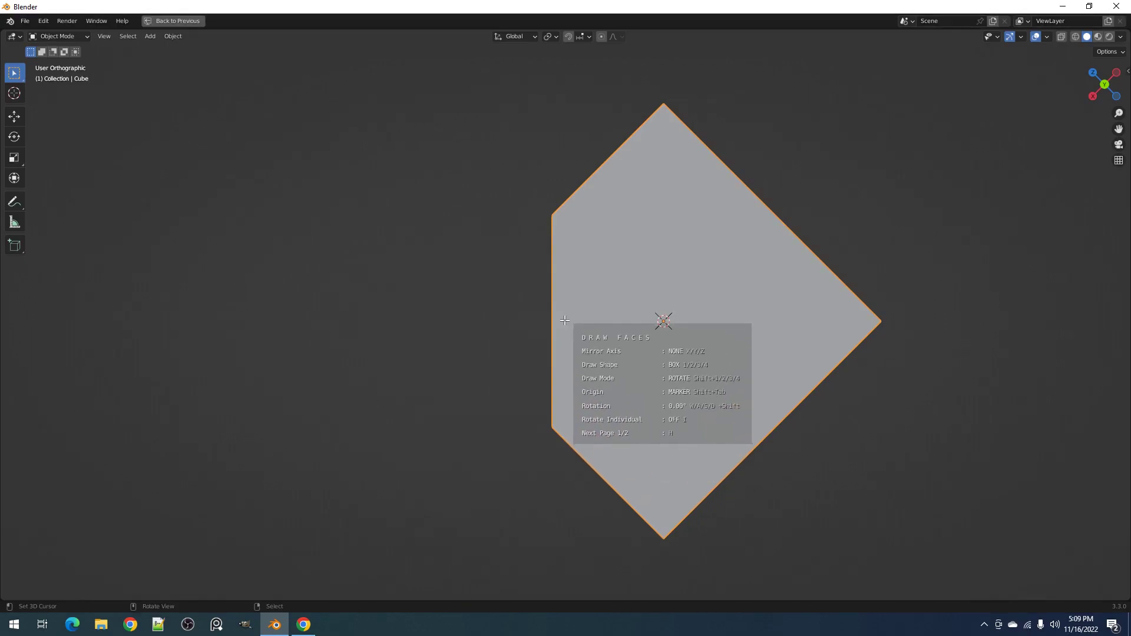
pyautogui.scroll(3, 564, 319)
pyautogui.press('shift+KP_4')
pyautogui.press('shift+KP_4')
pyautogui.press('shift+KP_4')
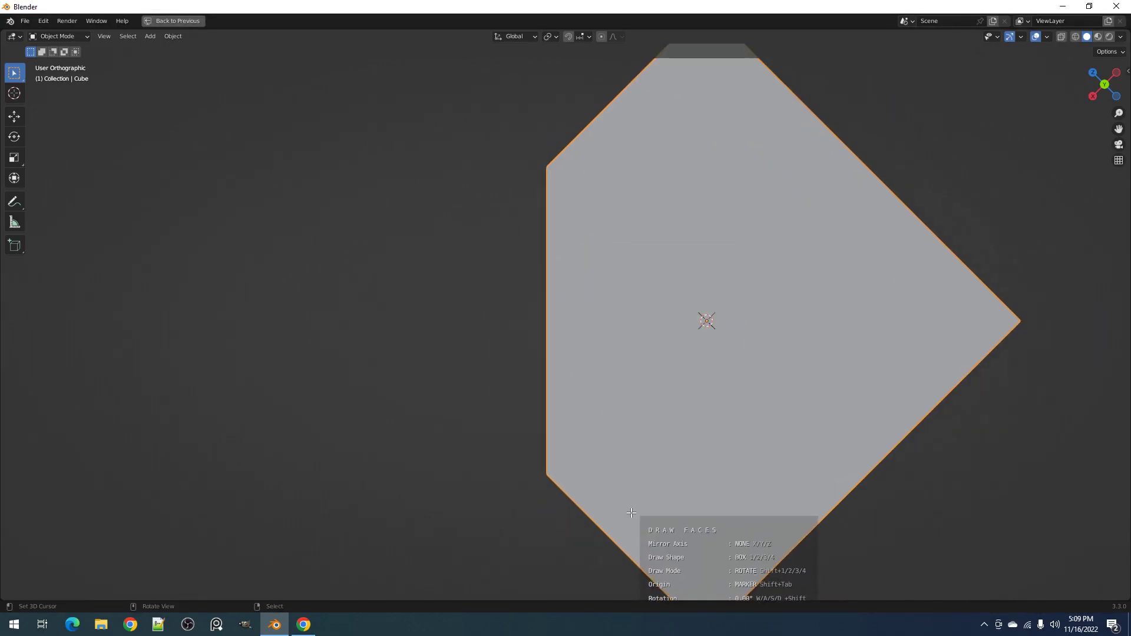
pyautogui.hotkey('shift', 'v')
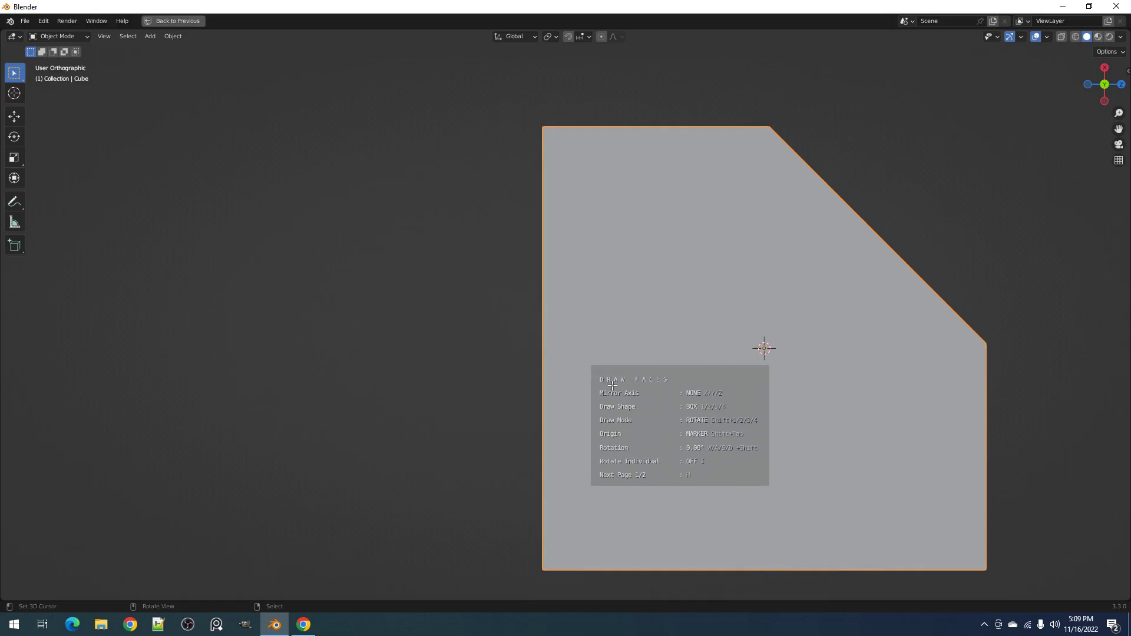
# Step: Roll the view around the chamfered cube and align it to the slanted edge again
pyautogui.scroll(-1, 595, 373)
pyautogui.press('shift+KP_4')
pyautogui.press('shift+KP_4')
pyautogui.press('shift+KP_4')
pyautogui.press('shift+KP_4')
pyautogui.press('shift+KP_4')
pyautogui.press('shift+KP_4')
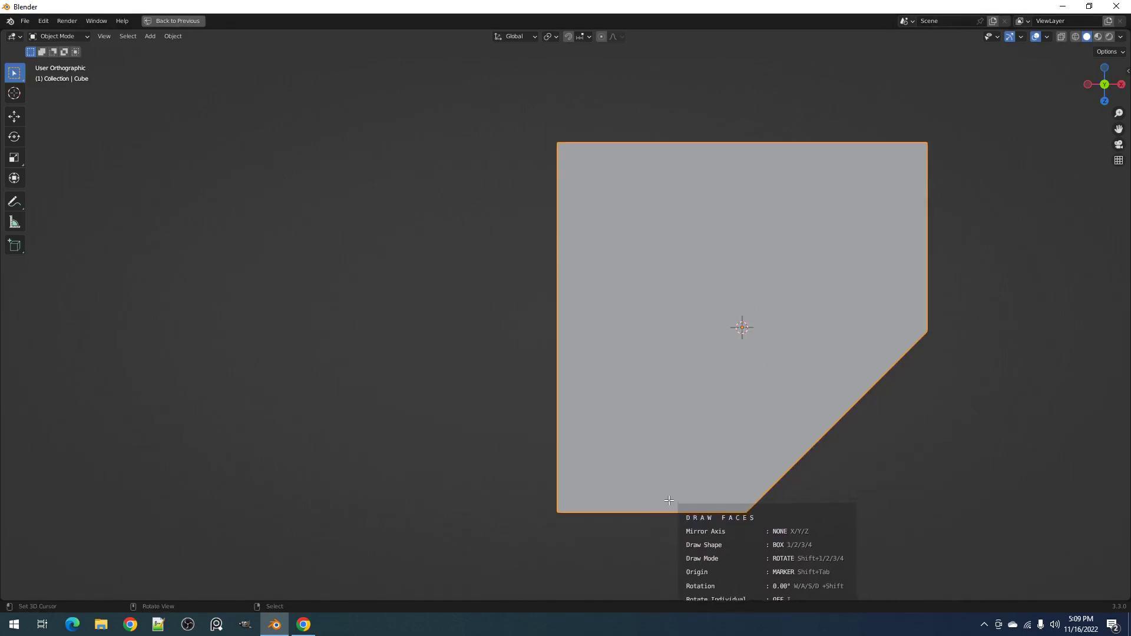
pyautogui.hotkey('shift', 'v')
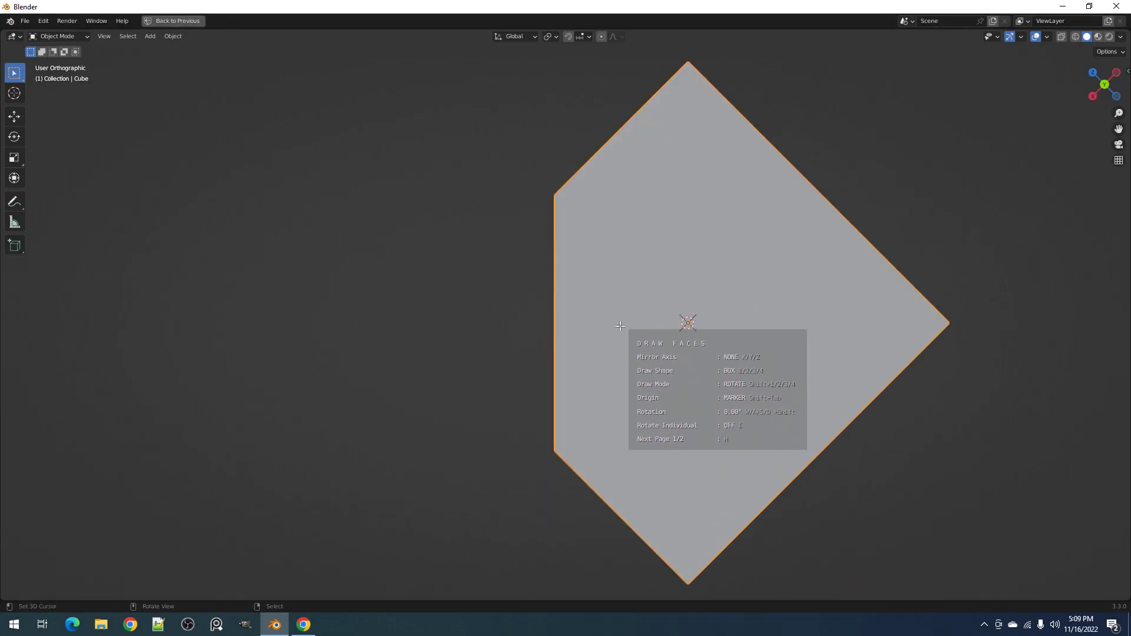
# Step: Draw a tall box over the chamfered cube's corner edge, viewed straight on, with a solidify thickness of about -0.815
pyautogui.hotkey('shift', 'v')
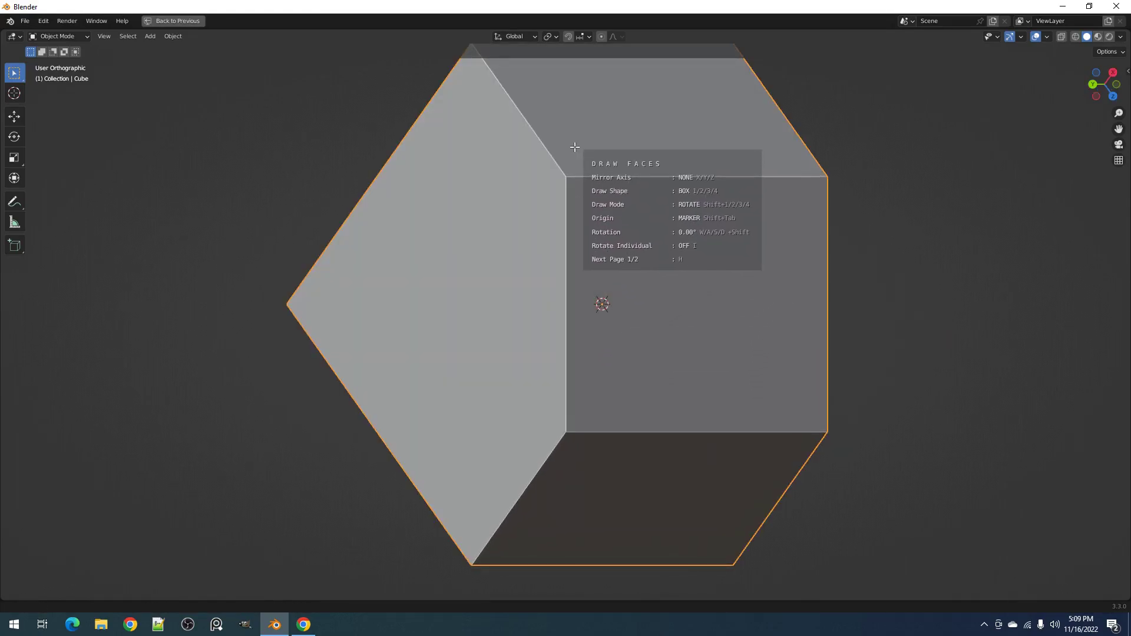
pyautogui.keyDown('shift'); pyautogui.moveTo(575, 148); pyautogui.dragTo(610, 225, button='middle'); pyautogui.keyUp('shift')
pyautogui.hotkey('shift', 'v')
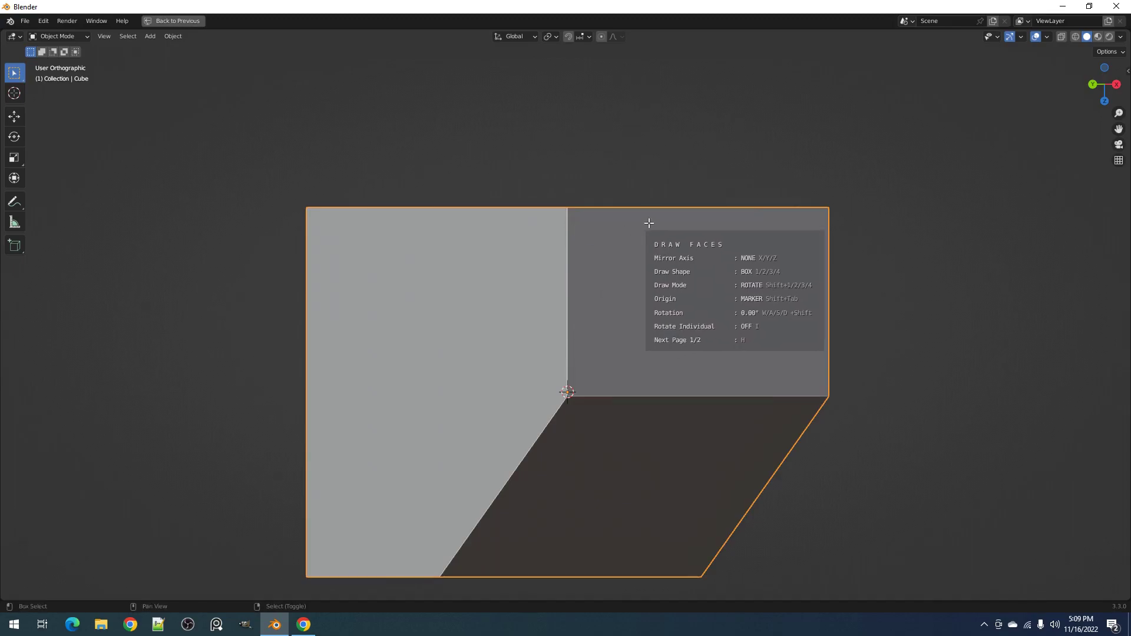
pyautogui.press('KP_8')
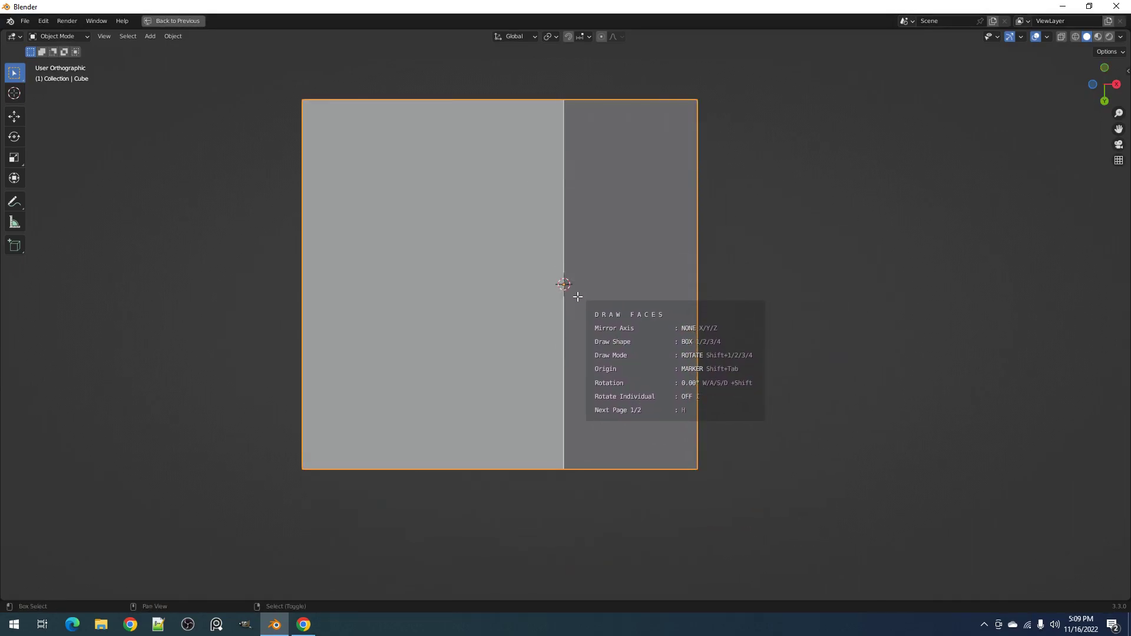
pyautogui.moveTo(694, 278)
pyautogui.keyDown('shift'); pyautogui.mouseDown(button='middle')
pyautogui.moveTo(701, 295)
pyautogui.moveTo(707, 287)
pyautogui.mouseUp(button='middle'); pyautogui.keyUp('shift')
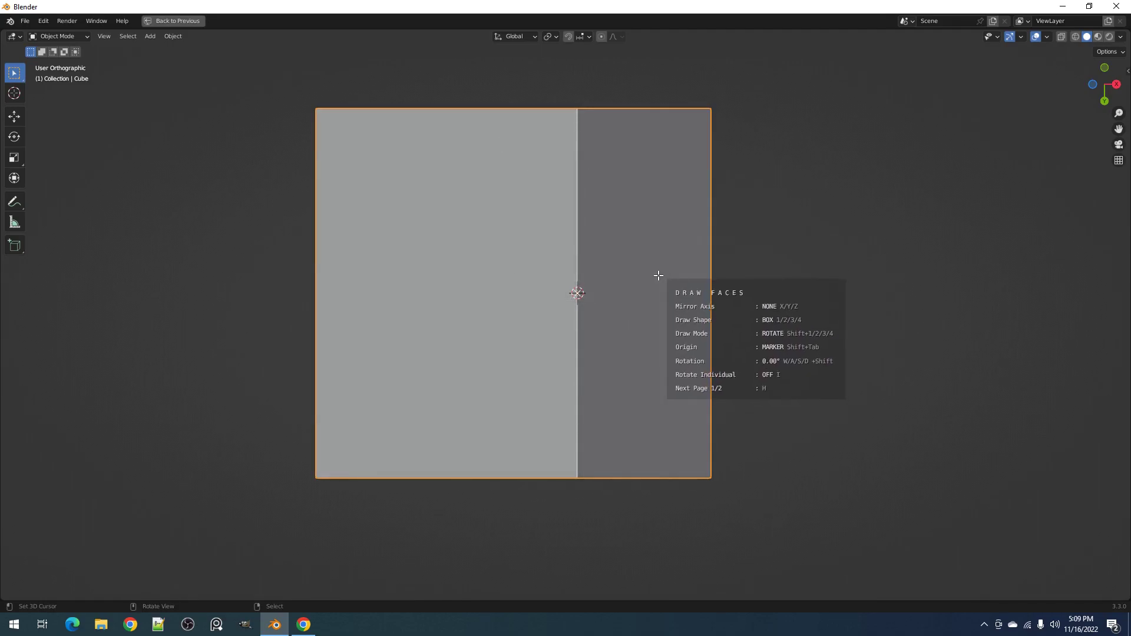
pyautogui.moveTo(522, 148)
pyautogui.mouseDown()
pyautogui.moveTo(549, 194)
pyautogui.moveTo(629, 450)
pyautogui.mouseUp()
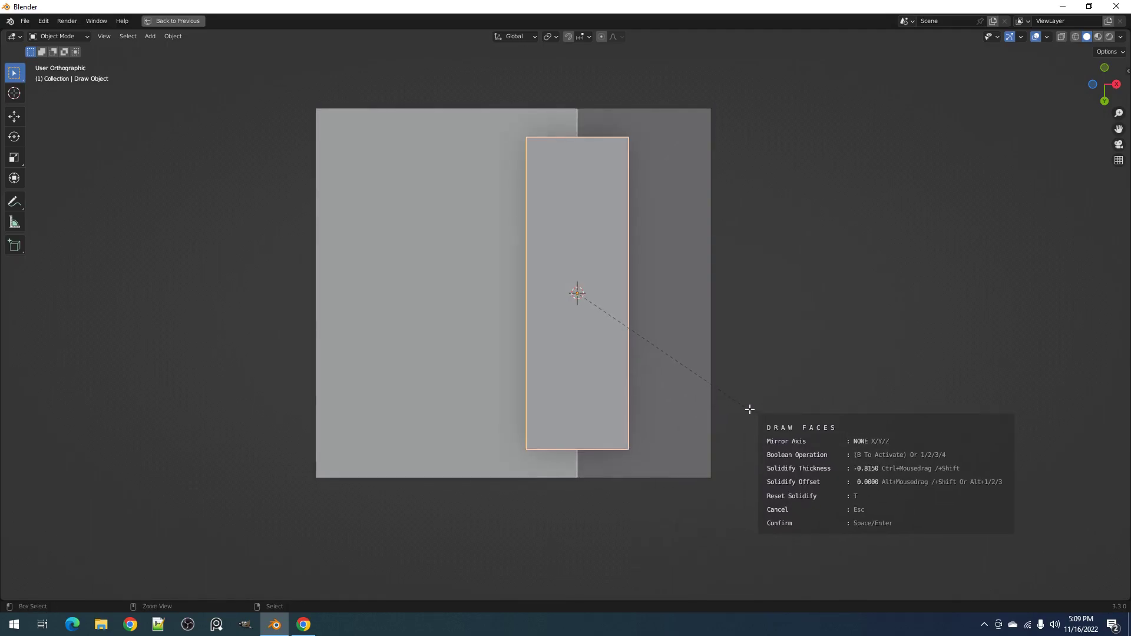
# Step: Apply a boolean operation with the drawn box to the chamfered cube and confirm it
pyautogui.press('KP_1')
pyautogui.moveTo(708, 377)
pyautogui.mouseDown(button='middle')
pyautogui.moveTo(671, 400)
pyautogui.moveTo(517, 407)
pyautogui.moveTo(642, 340)
pyautogui.moveTo(630, 365)
pyautogui.moveTo(666, 346)
pyautogui.moveTo(760, 337)
pyautogui.moveTo(777, 348)
pyautogui.moveTo(741, 307)
pyautogui.mouseUp(button='middle')
pyautogui.press('b')
pyautogui.press('space')
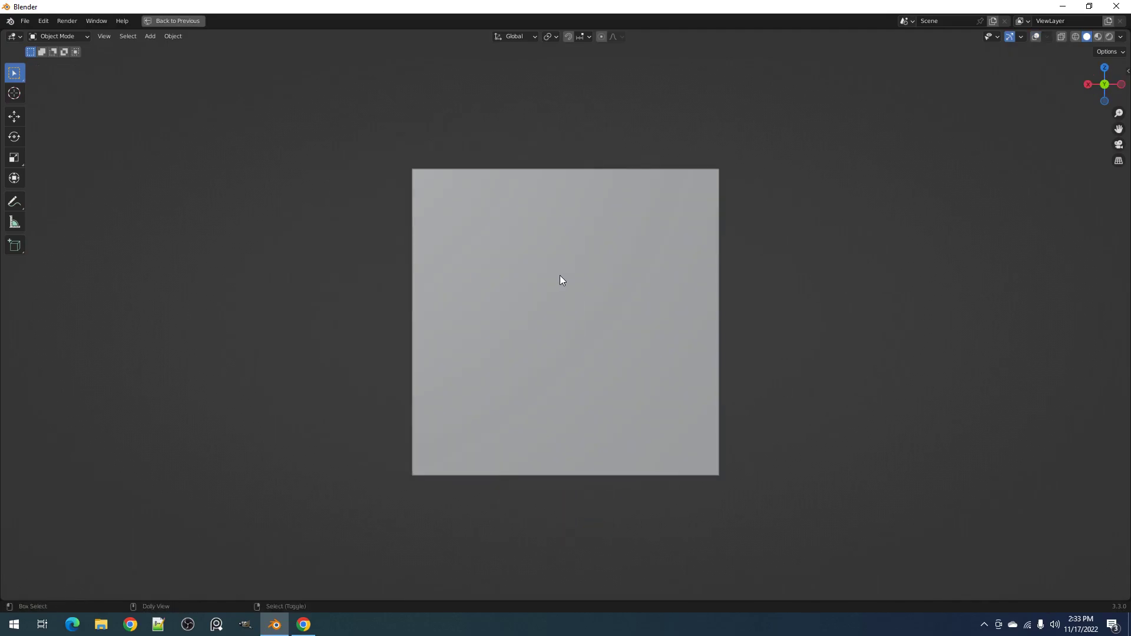
# Step: Start Draw Faces on the plain cube and draw a four-sided polygon on its face in the Polygonal shape
pyautogui.rightClick(559, 275)
pyautogui.click(560, 275)
pyautogui.moveTo(545, 241)
pyautogui.mouseDown()
pyautogui.moveTo(782, 419)
pyautogui.moveTo(690, 409)
pyautogui.moveTo(601, 460)
pyautogui.moveTo(528, 429)
pyautogui.moveTo(510, 359)
pyautogui.moveTo(508, 396)
pyautogui.moveTo(516, 372)
pyautogui.moveTo(529, 431)
pyautogui.moveTo(607, 458)
pyautogui.moveTo(558, 380)
pyautogui.moveTo(501, 428)
pyautogui.moveTo(358, 342)
pyautogui.moveTo(498, 396)
pyautogui.moveTo(434, 325)
pyautogui.moveTo(422, 180)
pyautogui.mouseUp()
pyautogui.press('1')
pyautogui.click(418, 186)
pyautogui.click(462, 385)
pyautogui.click(550, 388)
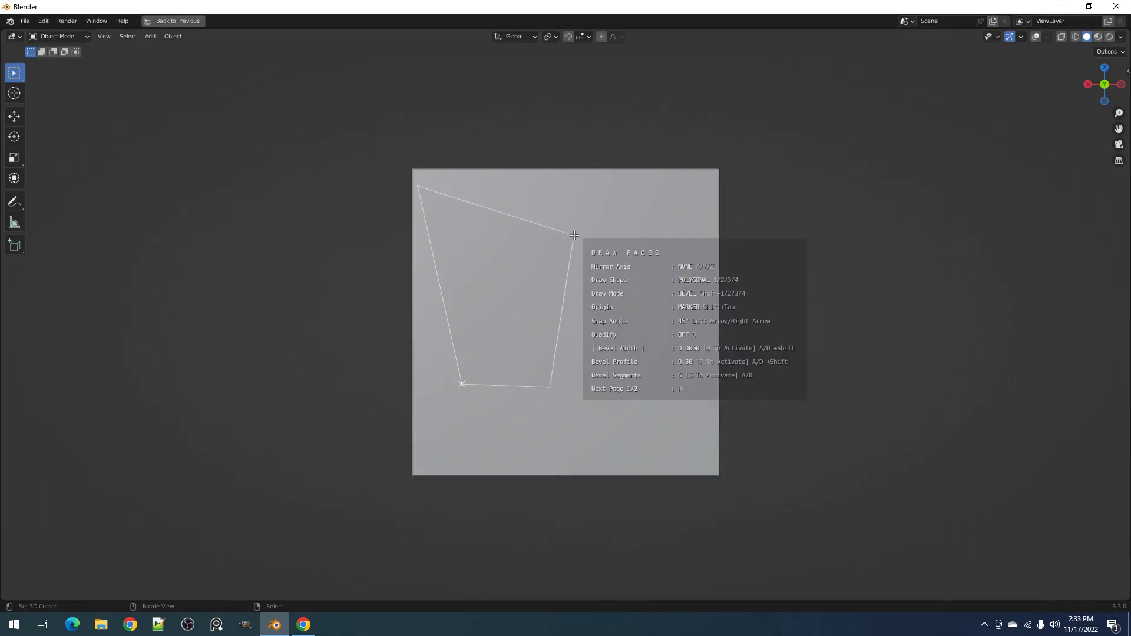
# Step: Move the polygon past the cube's side and switch its draw mode to Inset and on to Array
pyautogui.press('space')
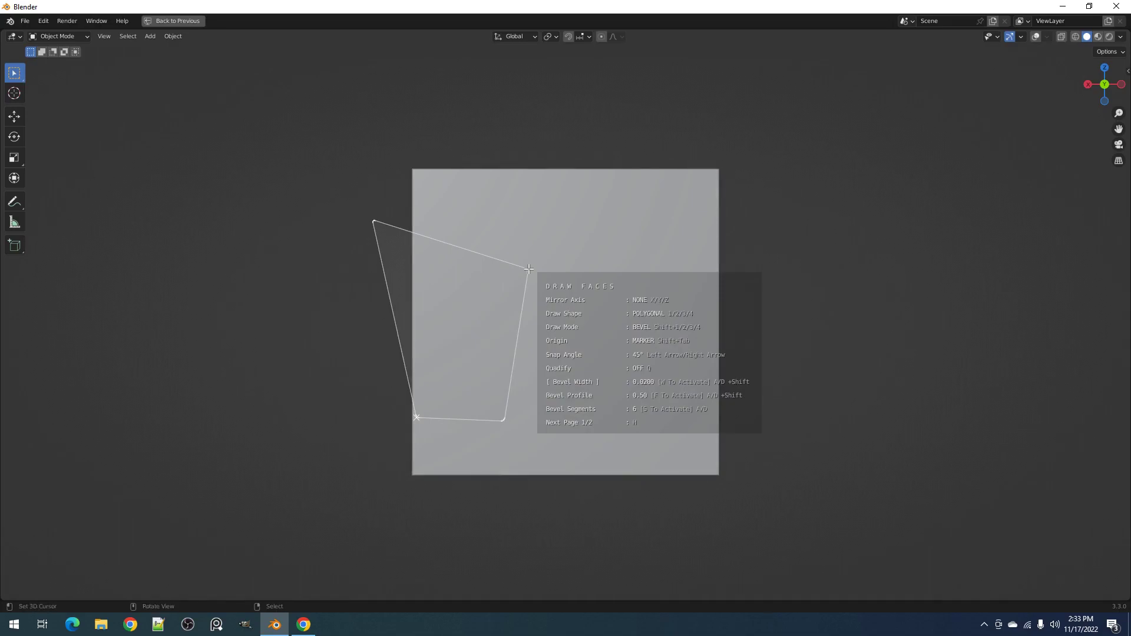
pyautogui.hotkey('shift', '3')
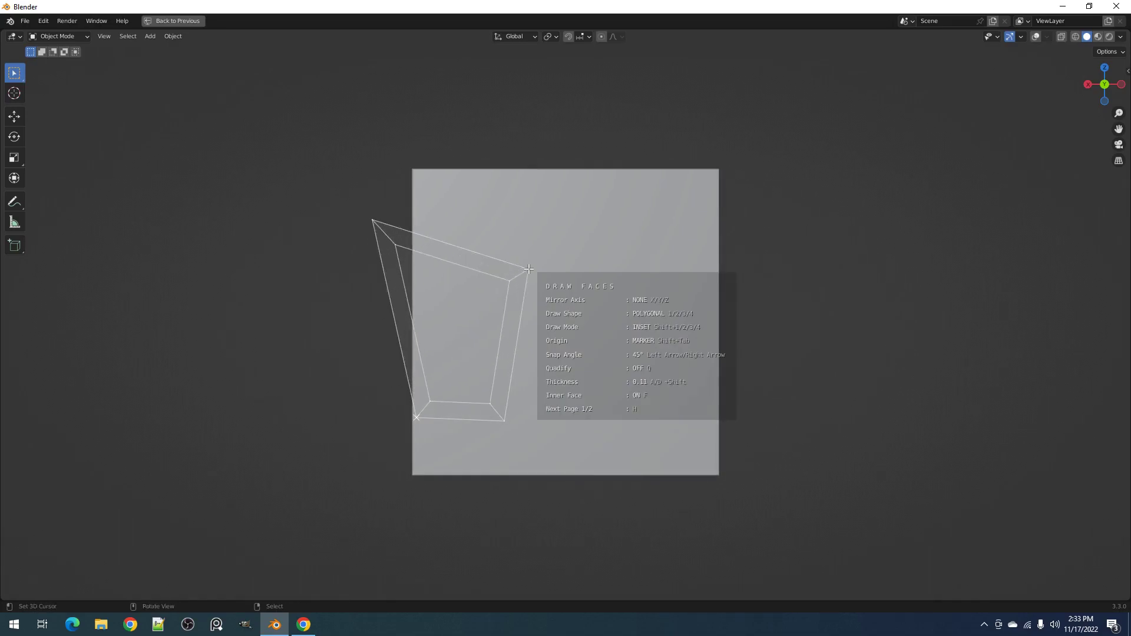
pyautogui.hotkey('shift', '4')
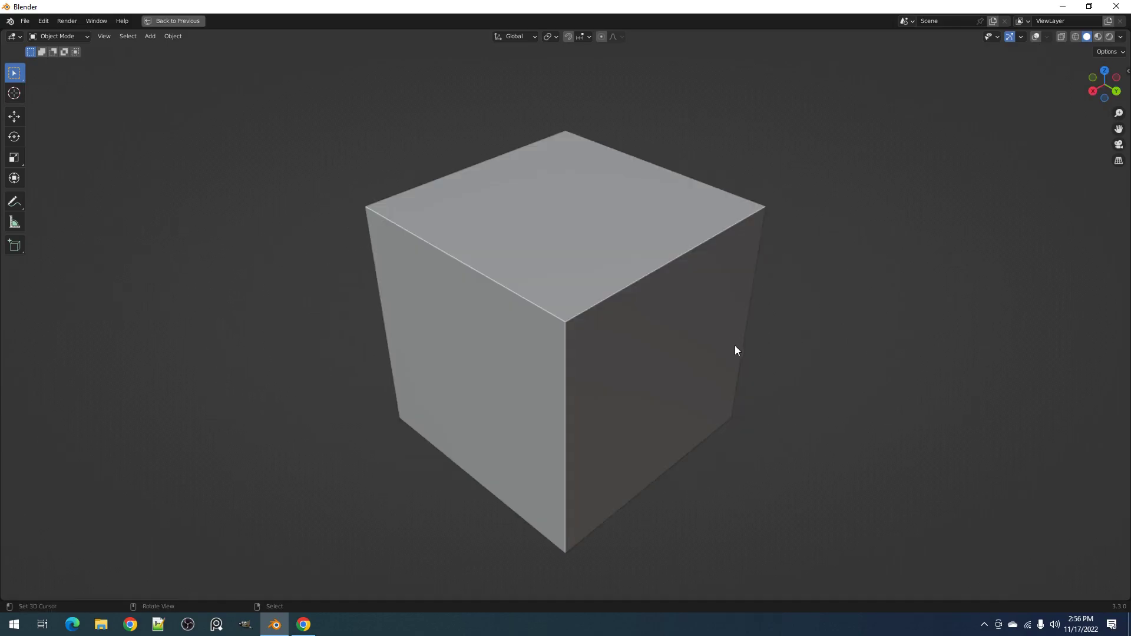
# Step: Draw a box across the cube's side edge with Draw Faces in Bevel mode, rounding its corners with a 0.13 bevel width
pyautogui.moveTo(736, 346)
pyautogui.mouseDown(button='middle')
pyautogui.moveTo(652, 305)
pyautogui.moveTo(670, 288)
pyautogui.mouseUp(button='middle')
pyautogui.press('v')
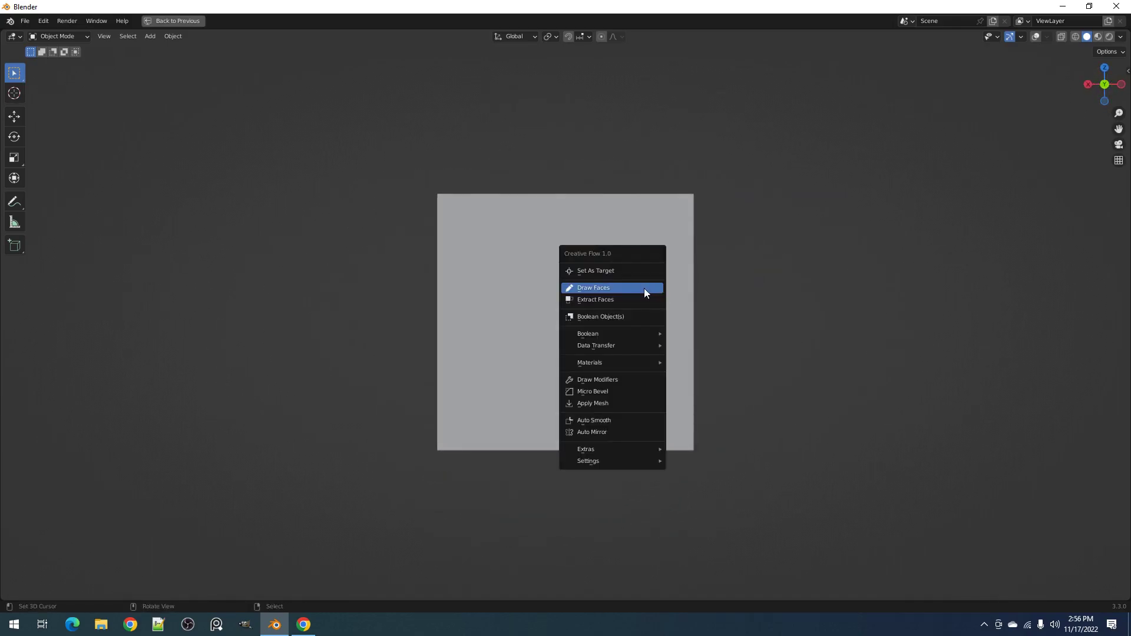
pyautogui.click(645, 288)
pyautogui.moveTo(608, 261)
pyautogui.mouseDown()
pyautogui.moveTo(745, 505)
pyautogui.moveTo(718, 399)
pyautogui.moveTo(722, 354)
pyautogui.moveTo(714, 370)
pyautogui.mouseUp()
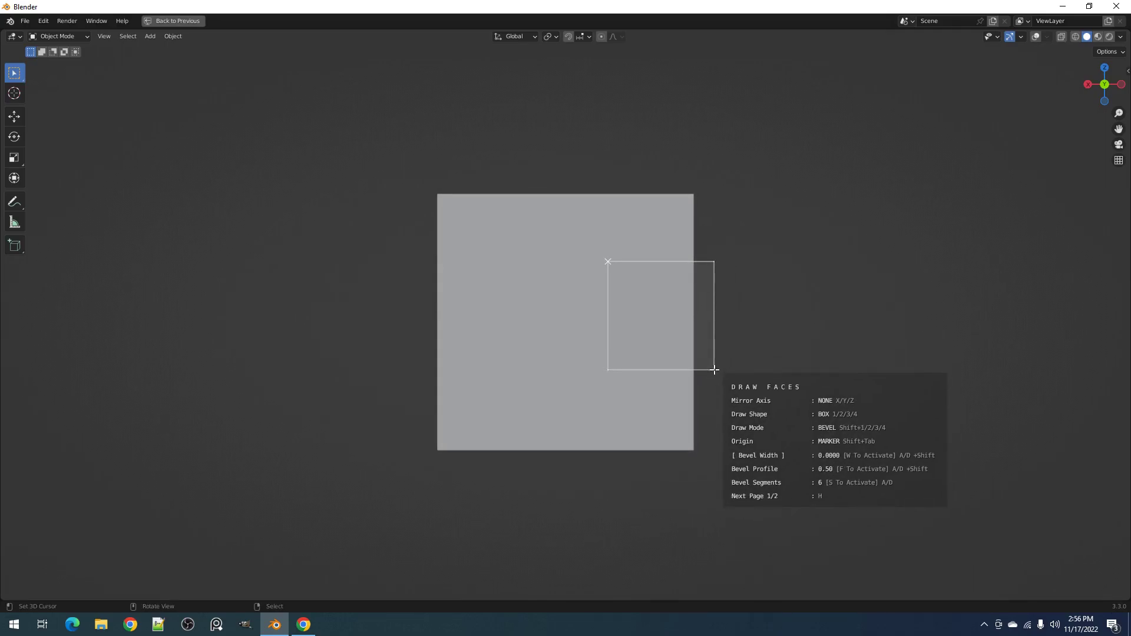
pyautogui.moveTo(715, 370); pyautogui.dragTo(713, 367)
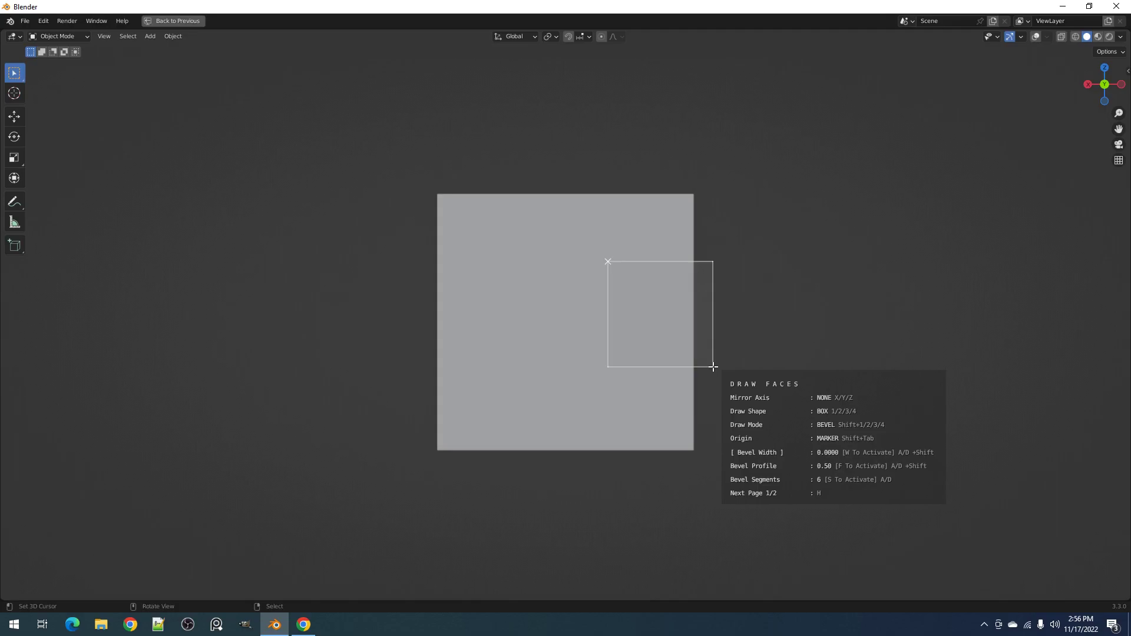
pyautogui.moveTo(714, 367); pyautogui.dragTo(721, 375)
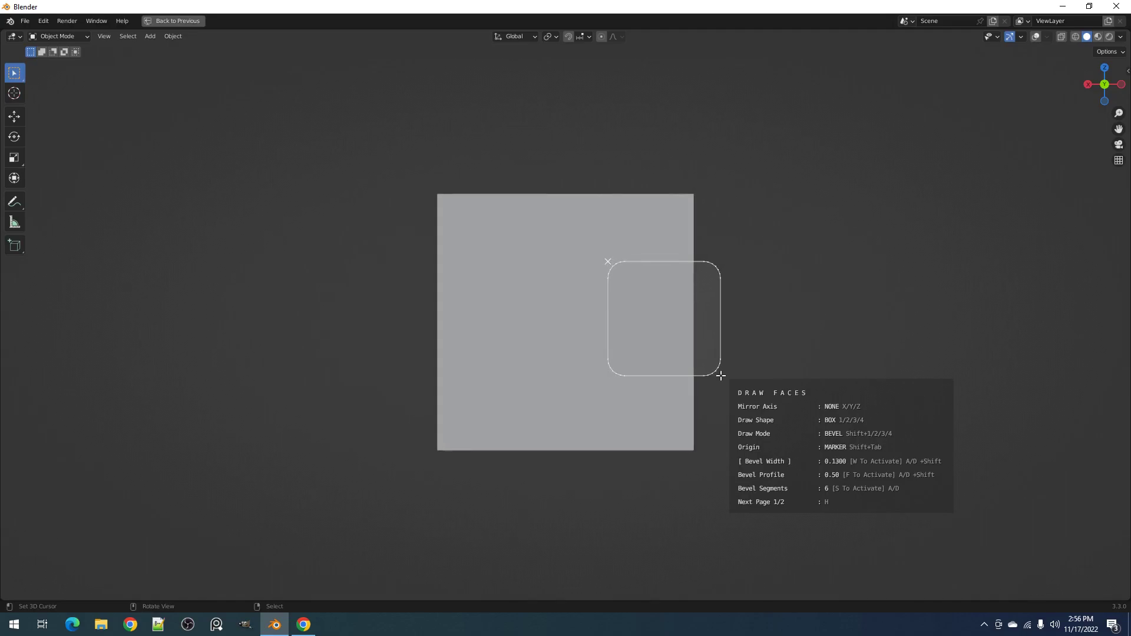
# Step: Set the box's bevel width to 0.11 while stretching the box taller
pyautogui.press('d')
pyautogui.press('d')
pyautogui.press('d')
pyautogui.press('d')
pyautogui.press('d')
pyautogui.press('d')
pyautogui.press('d')
pyautogui.press('d')
pyautogui.press('d')
pyautogui.press('d')
pyautogui.press('d')
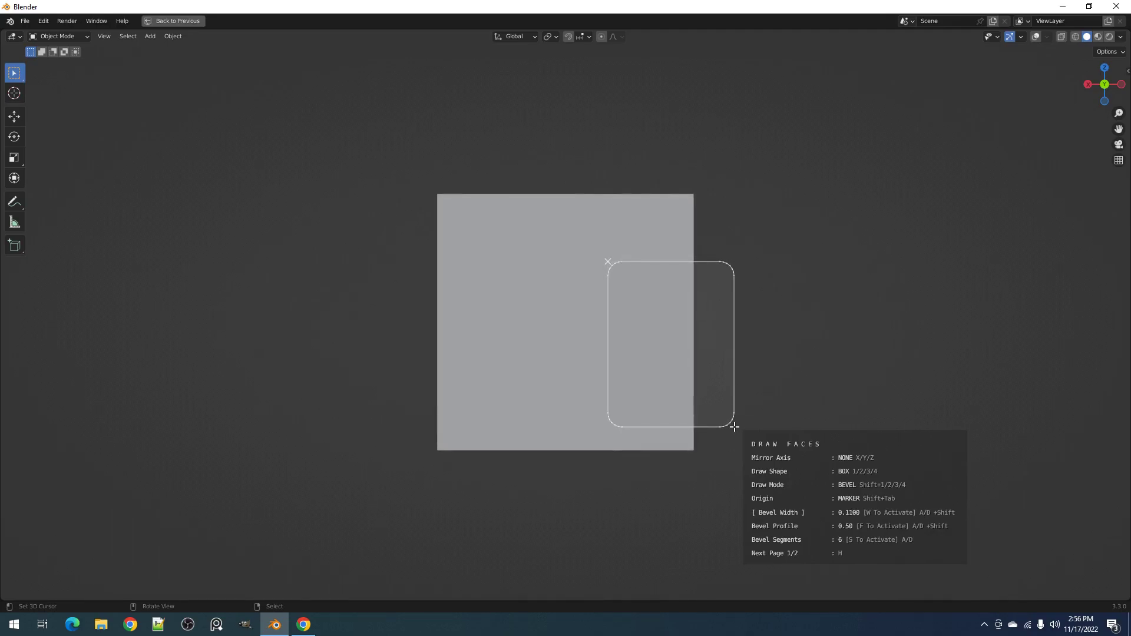
# Step: Reduce the box's bevel width to 0.01
pyautogui.moveTo(735, 426); pyautogui.dragTo(735, 405)
pyautogui.press('a')
pyautogui.press('a')
pyautogui.press('a')
pyautogui.press('a')
pyautogui.press('a')
pyautogui.press('a')
pyautogui.press('a')
pyautogui.press('a')
pyautogui.press('a')
pyautogui.press('a')
pyautogui.press('a')
pyautogui.press('a')
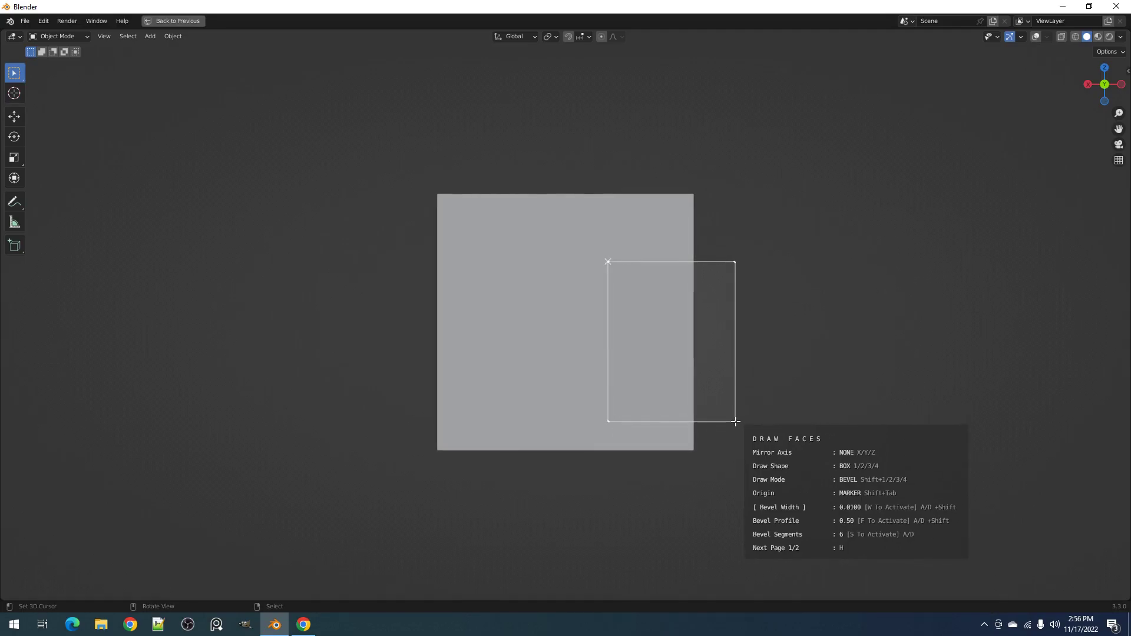
# Step: Finish the box across the cube's side edge with rounded corners and a -0.0253 solidify thickness
pyautogui.click(735, 422)
pyautogui.moveTo(767, 355); pyautogui.dragTo(738, 389, button='middle')
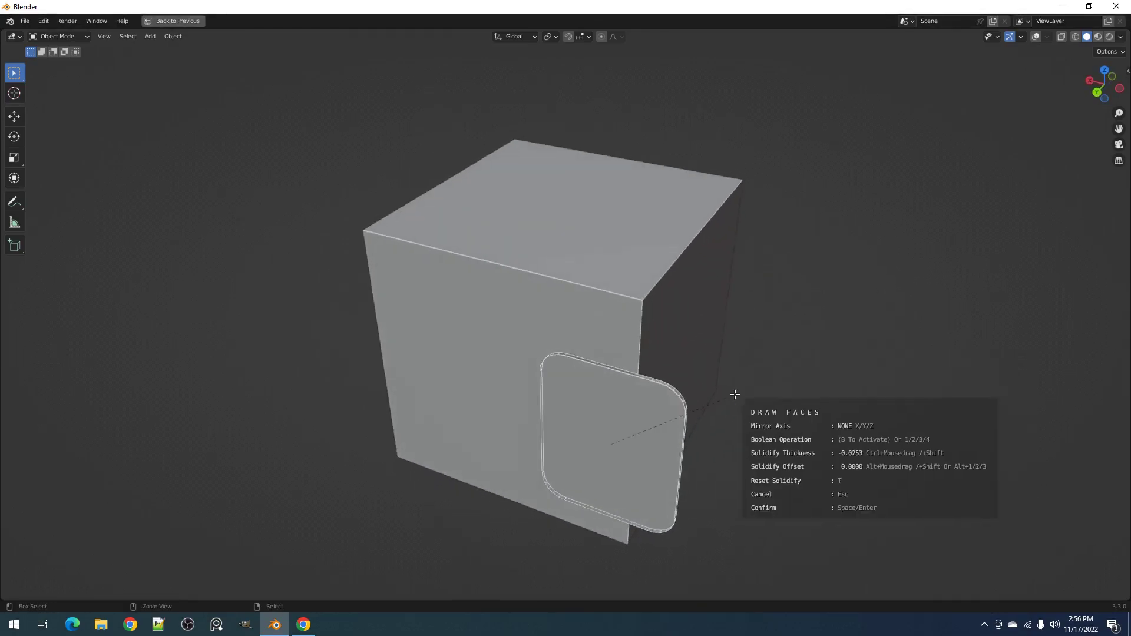
pyautogui.press('d')
pyautogui.press('d')
pyautogui.press('d')
pyautogui.press('d')
pyautogui.press('space')
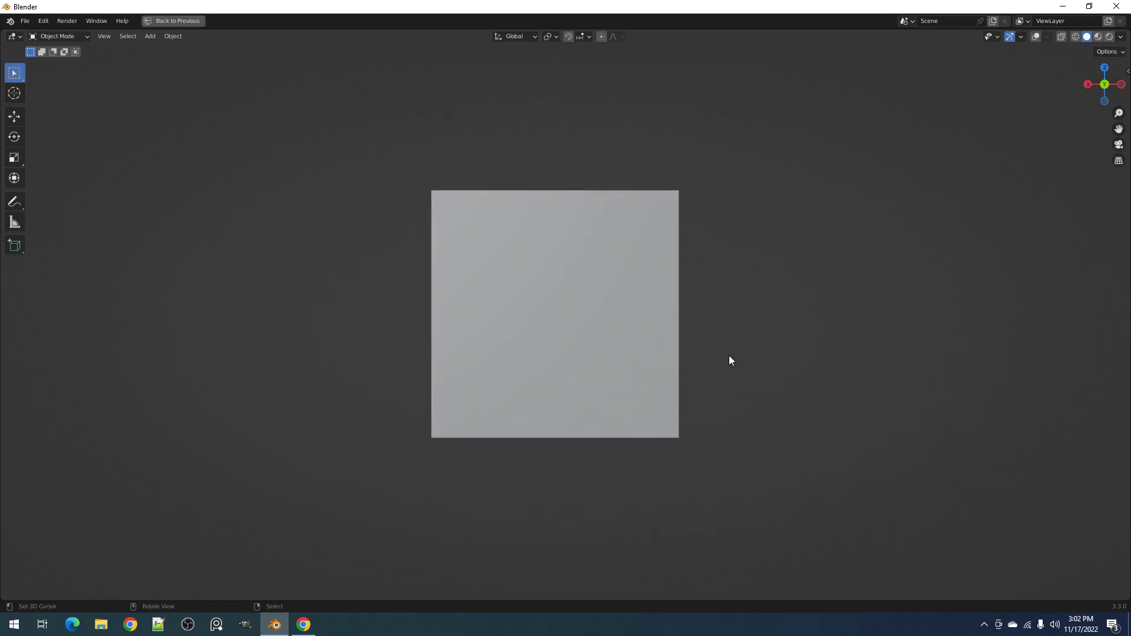
# Step: Draw a box across the cube's side edge with Draw Faces and switch its draw mode to Rotate
pyautogui.scroll(1, 729, 357)
pyautogui.hotkey('shift', 'q')
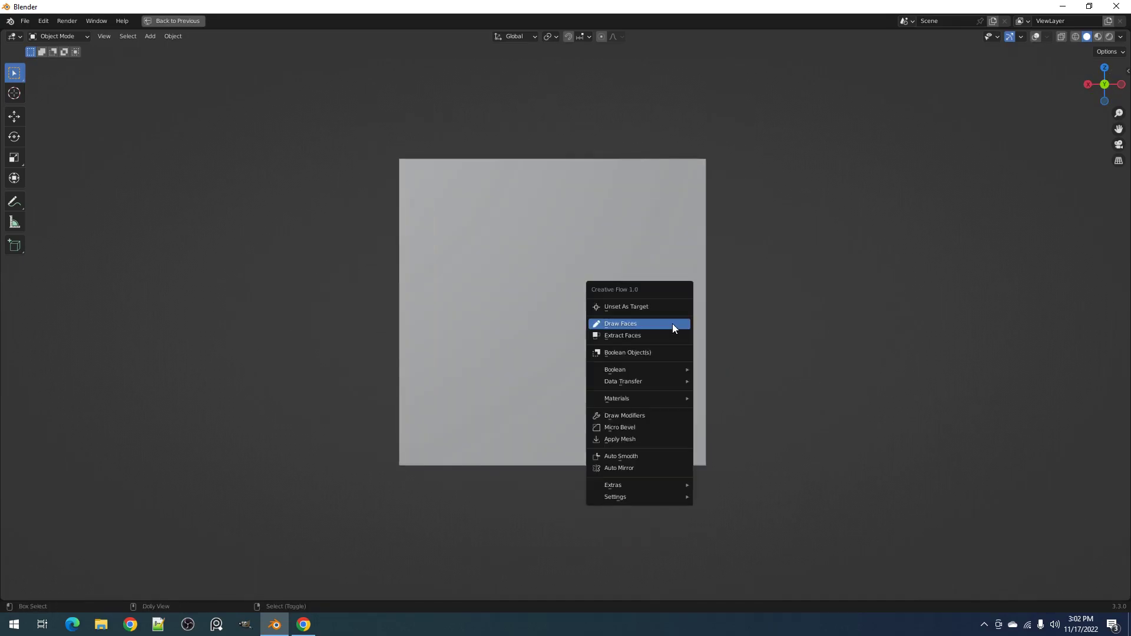
pyautogui.click(673, 324)
pyautogui.moveTo(630, 261)
pyautogui.mouseDown()
pyautogui.moveTo(737, 487)
pyautogui.moveTo(730, 356)
pyautogui.moveTo(735, 382)
pyautogui.moveTo(723, 378)
pyautogui.mouseUp()
pyautogui.hotkey('shift', '3')
# Step: Turn the box back and forth in Rotate mode and set its rotation to 45°
pyautogui.press('a')
pyautogui.press('a')
pyautogui.press('a')
pyautogui.press('a')
pyautogui.press('a')
pyautogui.press('a')
pyautogui.press('a')
pyautogui.press('a')
pyautogui.press('a')
pyautogui.press('a')
pyautogui.press('a')
pyautogui.press('d')
pyautogui.press('d')
pyautogui.press('d')
pyautogui.press('s')
pyautogui.press('w')
pyautogui.press('w')
pyautogui.hotkey('shift', 'd')
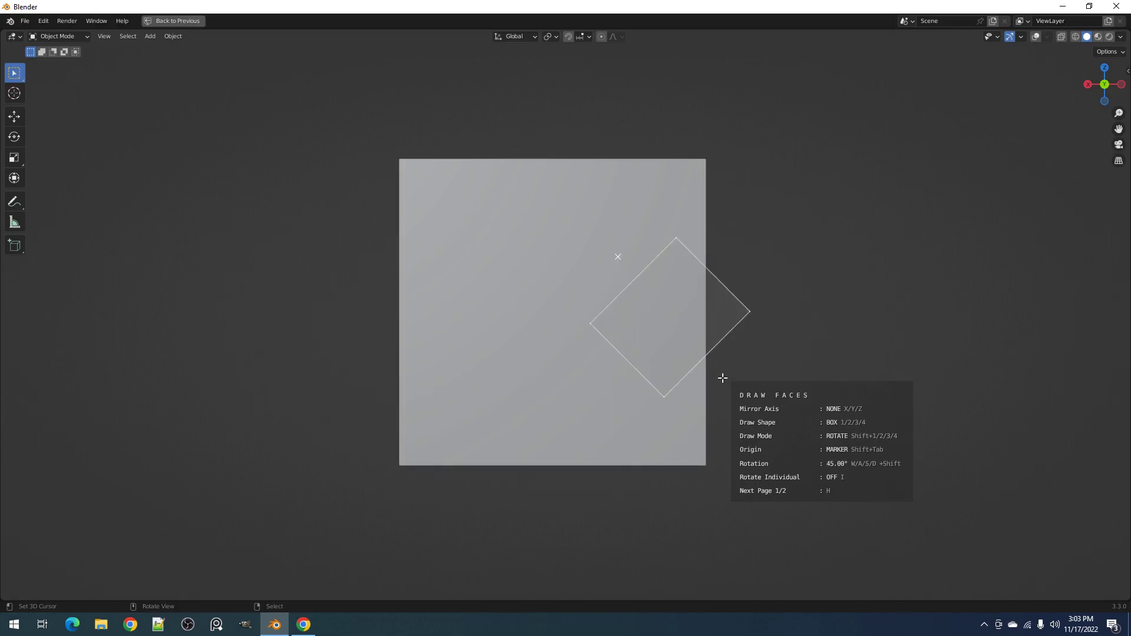
# Step: Rotate the box further in both directions to fine-tune its angle
pyautogui.press('s')
pyautogui.press('s')
pyautogui.press('s')
pyautogui.press('s')
pyautogui.press('s')
pyautogui.press('w')
pyautogui.press('w')
pyautogui.press('w')
# Step: Move the rotated shape onto the cube's front face and thicken the crossed outline with Solidify
pyautogui.moveTo(723, 378)
pyautogui.mouseDown()
pyautogui.moveTo(730, 387)
pyautogui.moveTo(718, 310)
pyautogui.moveTo(673, 312)
pyautogui.moveTo(649, 335)
pyautogui.moveTo(657, 329)
pyautogui.mouseUp()
pyautogui.press('w')
pyautogui.press('s')
pyautogui.scroll(-2, 707, 329)
pyautogui.moveTo(761, 317); pyautogui.dragTo(732, 338, button='middle')
pyautogui.keyDown('ctrl'); pyautogui.moveTo(733, 337); pyautogui.dragTo(745, 335); pyautogui.keyUp('ctrl')
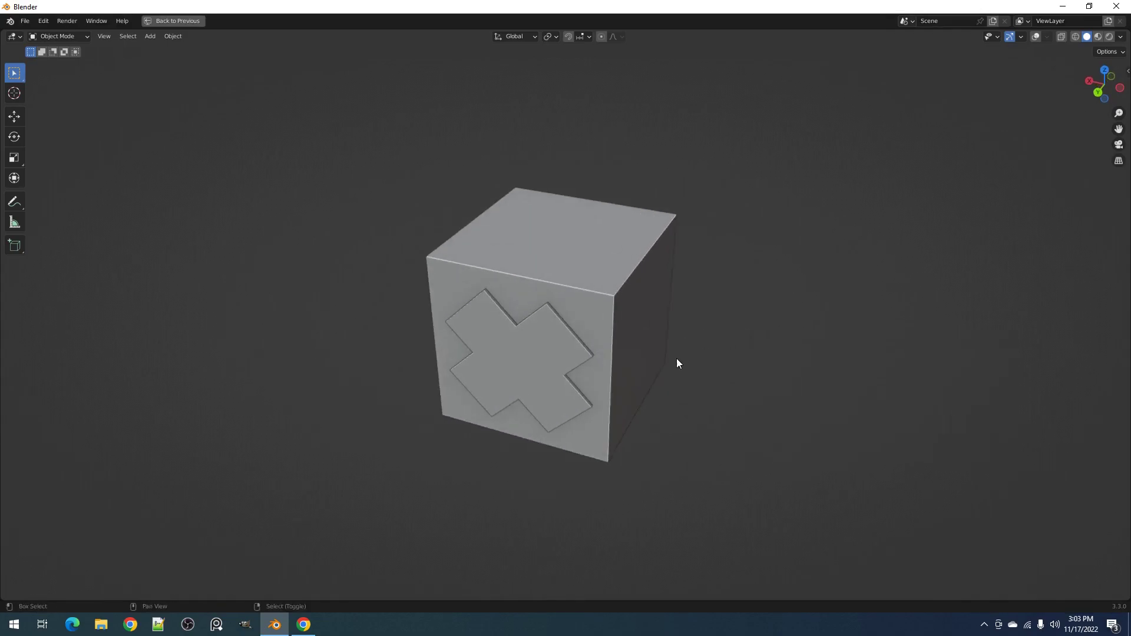
pyautogui.moveTo(677, 358)
pyautogui.mouseDown(button='middle')
pyautogui.moveTo(689, 330)
pyautogui.moveTo(666, 352)
pyautogui.mouseUp(button='middle')
# Step: Align the view to the cube's side and draw a box across its edge in Inset mode
pyautogui.press('KP_3')
pyautogui.hotkey('shift', 'v')
pyautogui.click(701, 314)
pyautogui.moveTo(600, 221); pyautogui.dragTo(744, 415)
pyautogui.hotkey('shift', '2')
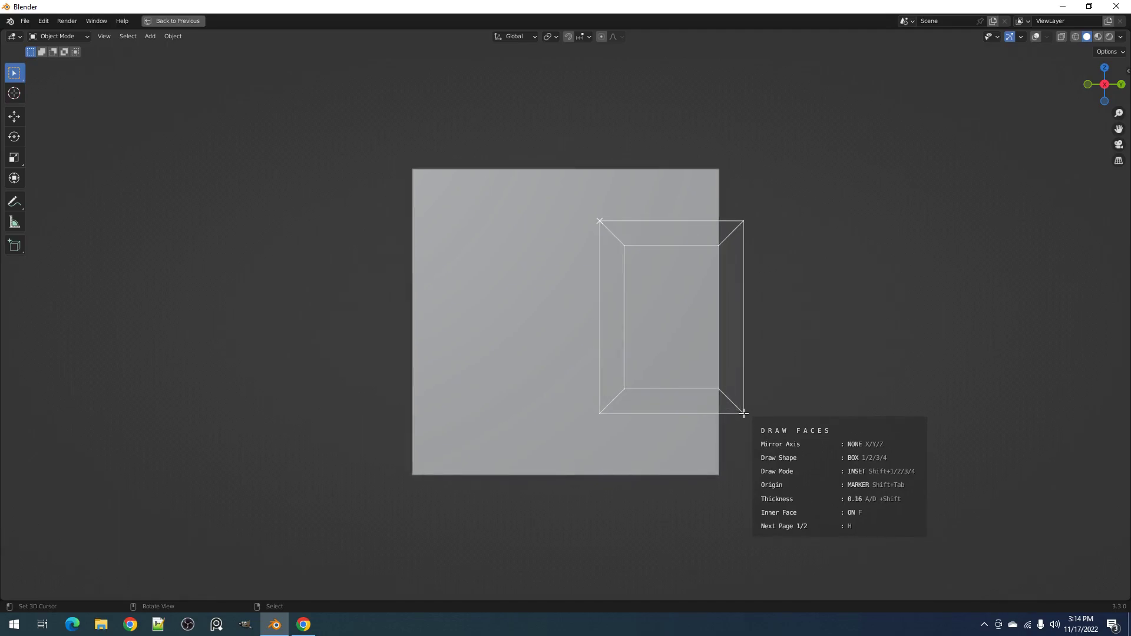
# Step: Reduce the box's inset thickness to 0.00
pyautogui.press('a')
pyautogui.press('a')
pyautogui.press('a')
pyautogui.press('a')
pyautogui.press('a')
pyautogui.press('a')
pyautogui.press('a')
pyautogui.press('a')
pyautogui.press('a')
pyautogui.press('a')
pyautogui.press('a')
pyautogui.press('a')
pyautogui.press('a')
pyautogui.press('a')
pyautogui.press('a')
pyautogui.press('a')
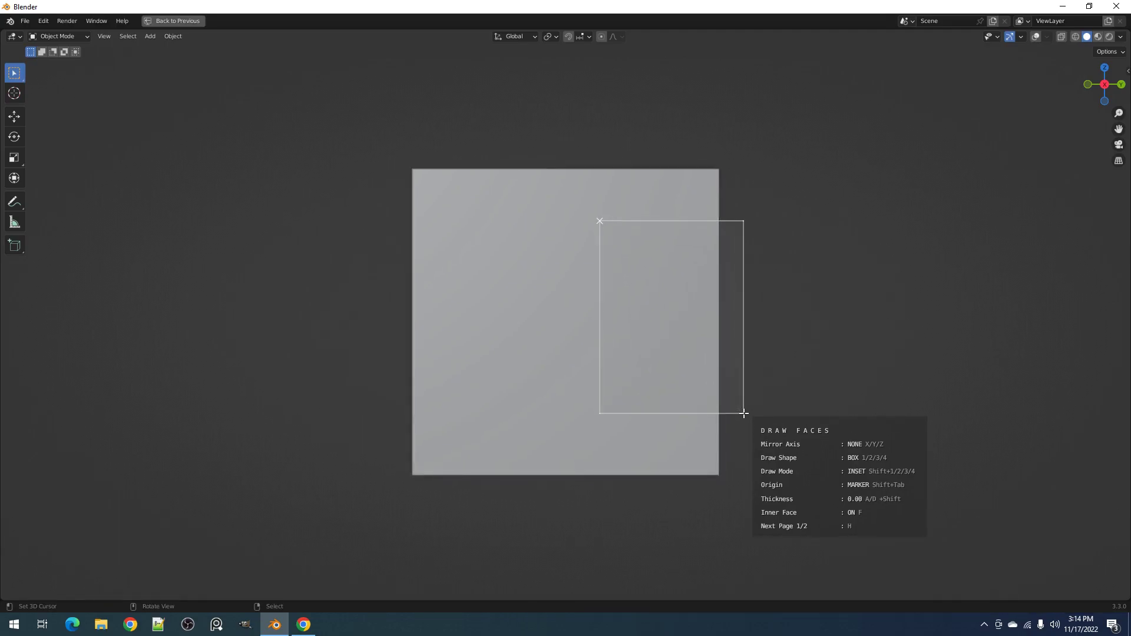
# Step: Shift the box farther past the cube's side and increase its inset thickness
pyautogui.moveTo(745, 414)
pyautogui.mouseDown()
pyautogui.moveTo(660, 387)
pyautogui.moveTo(826, 348)
pyautogui.moveTo(808, 376)
pyautogui.moveTo(774, 388)
pyautogui.moveTo(778, 455)
pyautogui.moveTo(794, 425)
pyautogui.moveTo(786, 409)
pyautogui.moveTo(948, 467)
pyautogui.moveTo(827, 403)
pyautogui.mouseUp()
pyautogui.press('d')
pyautogui.press('d')
pyautogui.press('d')
pyautogui.press('d')
pyautogui.moveTo(828, 404); pyautogui.dragTo(785, 437, button='middle')
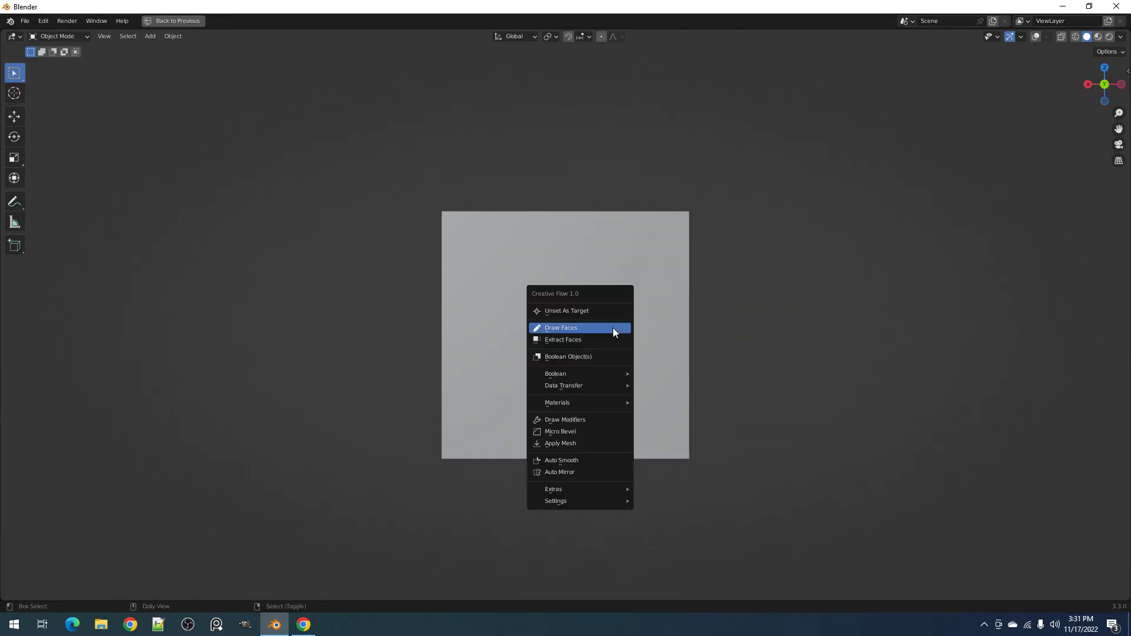
# Step: Draw a triangle on the cube's front face with Draw Faces, using the Polygonal shape in Array mode
pyautogui.click(613, 328)
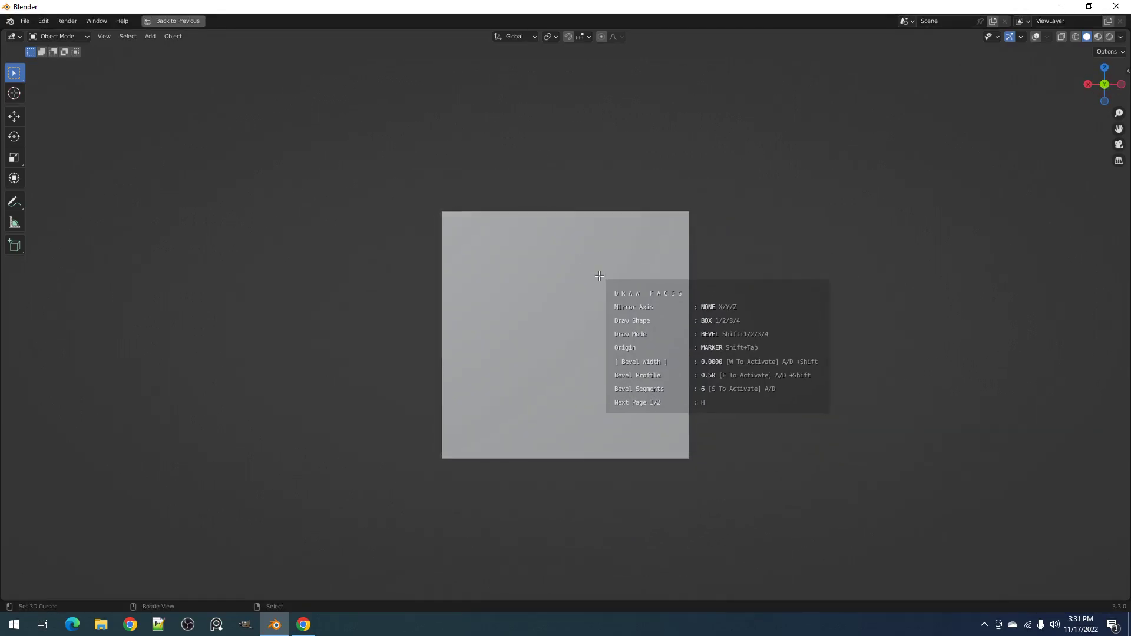
pyautogui.hotkey('shift', '2')
pyautogui.moveTo(592, 243)
pyautogui.mouseDown()
pyautogui.moveTo(645, 380)
pyautogui.moveTo(650, 332)
pyautogui.moveTo(625, 310)
pyautogui.mouseUp()
pyautogui.press('1')
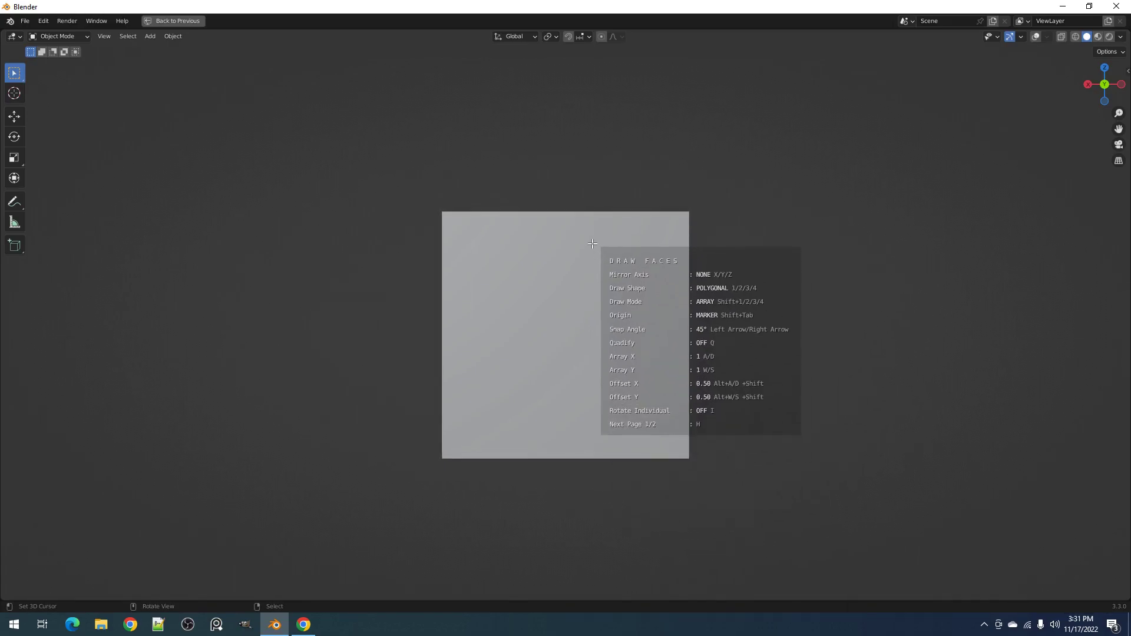
pyautogui.click(592, 244)
pyautogui.click(592, 288)
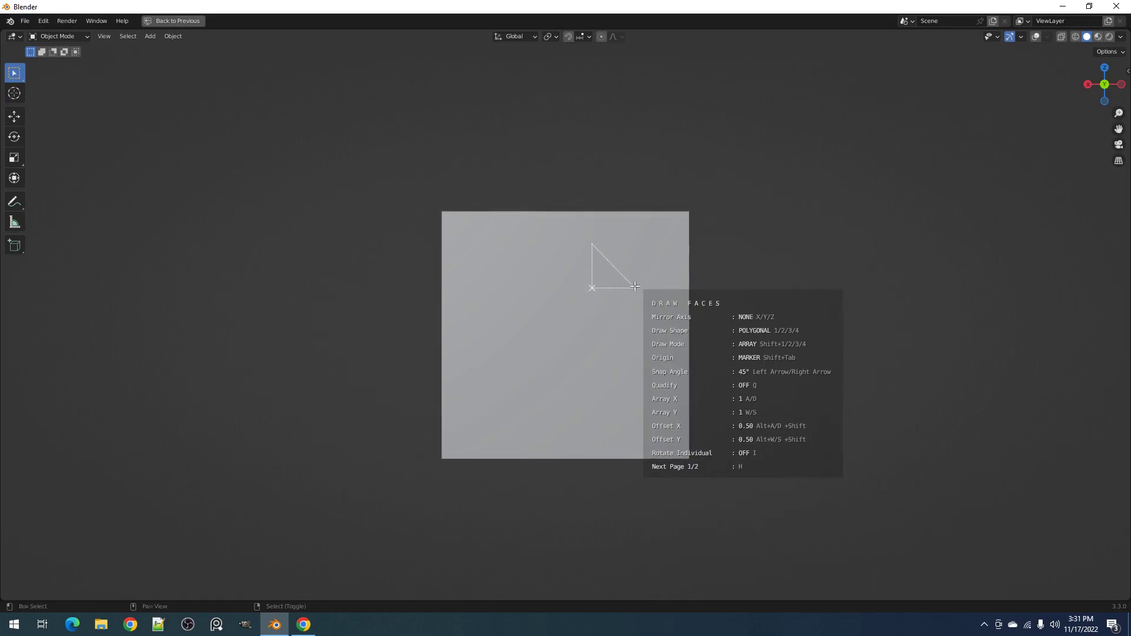
# Step: Array the triangle along X with a count of 4 and a 107.50 offset
pyautogui.hotkey('alt', 'd')
pyautogui.hotkey('alt', 'd')
pyautogui.hotkey('alt', 'd')
pyautogui.hotkey('alt', 'd')
pyautogui.hotkey('alt', 'd')
pyautogui.hotkey('alt', 'd')
pyautogui.hotkey('alt', 'd')
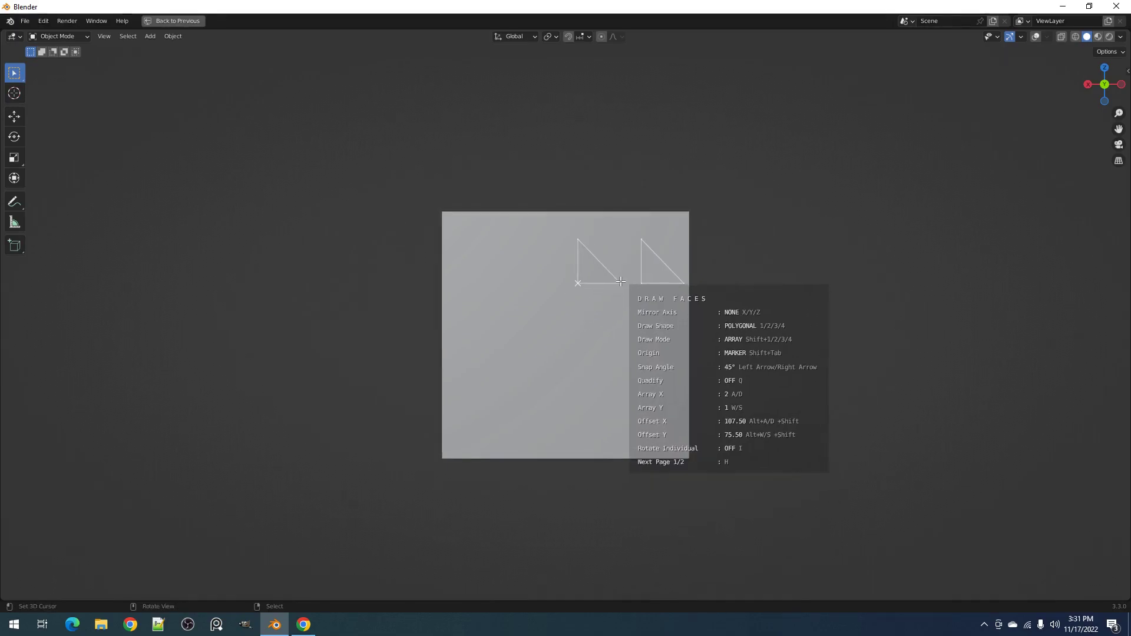
pyautogui.press('d')
pyautogui.press('d')
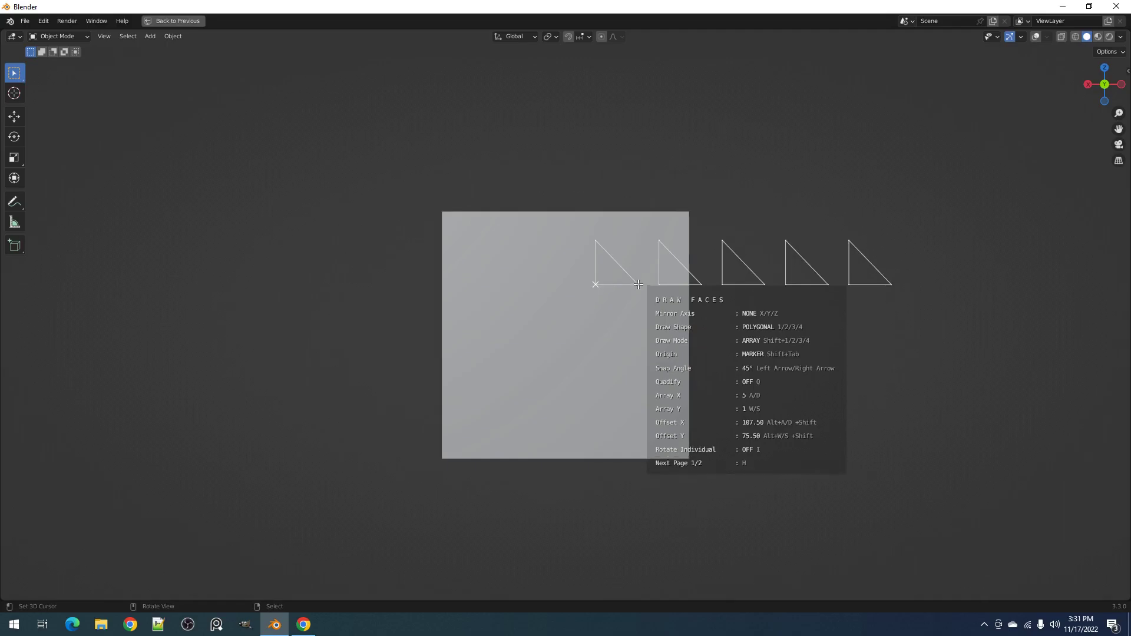
pyautogui.press('a')
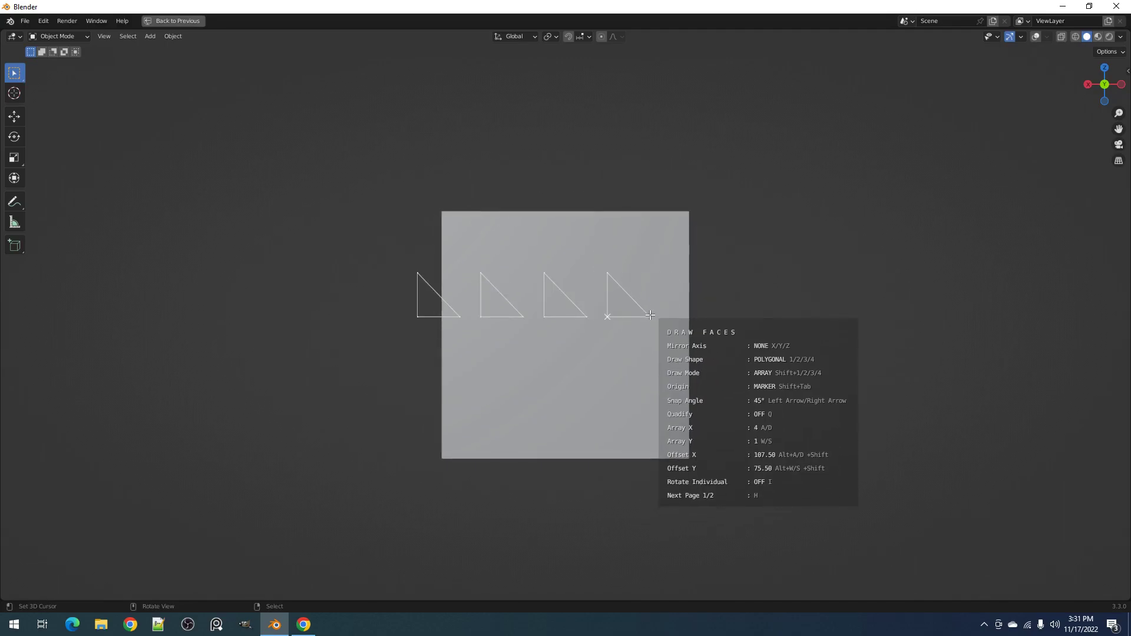
# Step: Set the triangle array's Y count to 4
pyautogui.press('s')
pyautogui.press('s')
pyautogui.press('s')
pyautogui.press('s')
pyautogui.press('s')
pyautogui.press('s')
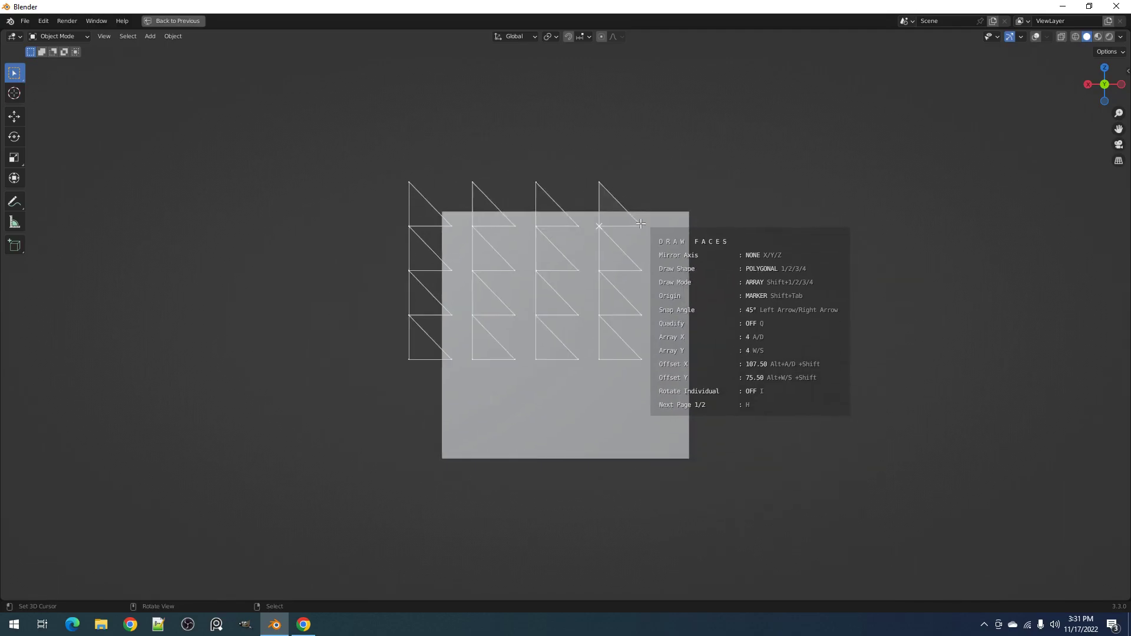
# Step: Set the array's Y offset to 128.00 and its X count to 2
pyautogui.hotkey('alt', 's')
pyautogui.hotkey('alt', 's')
pyautogui.hotkey('alt', 's')
pyautogui.hotkey('alt', 's')
pyautogui.hotkey('alt', 's')
pyautogui.press('d')
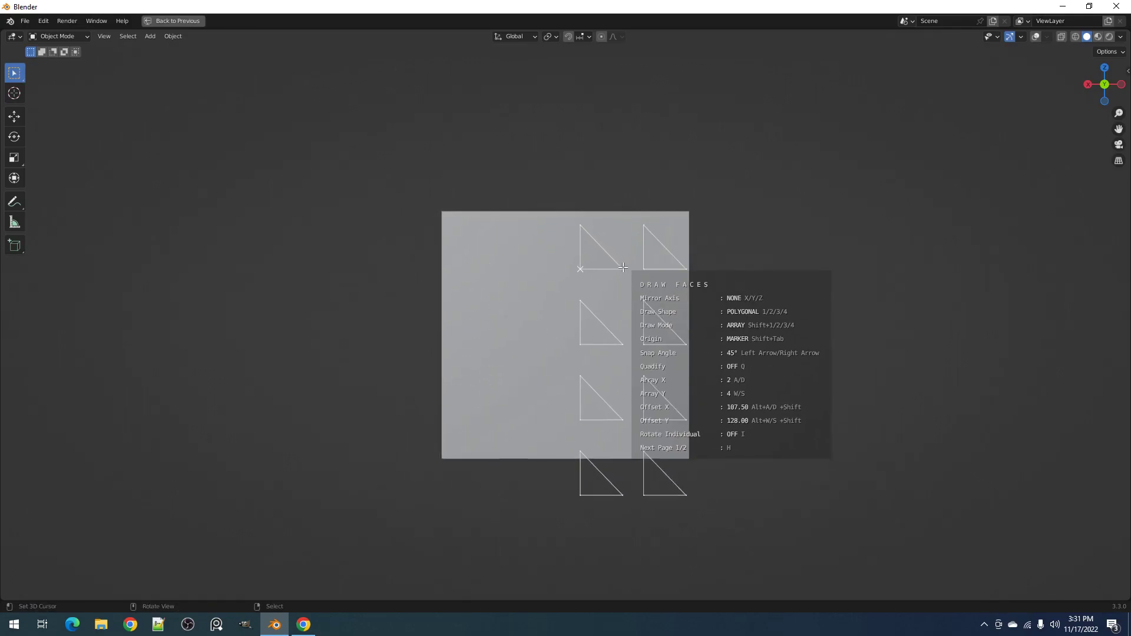
# Step: Extend the triangle array to 6 columns and tighten the X offset between them
pyautogui.press('d')
pyautogui.press('d')
pyautogui.press('d')
pyautogui.press('d')
pyautogui.hotkey('alt', 'd')
pyautogui.hotkey('alt', 'd')
pyautogui.hotkey('alt', 'd')
pyautogui.hotkey('alt', 'd')
pyautogui.hotkey('alt', 'd')
pyautogui.hotkey('alt', 'd')
pyautogui.hotkey('alt', 'd')
pyautogui.hotkey('alt', 'a')
pyautogui.hotkey('alt', 'a')
pyautogui.hotkey('alt', 'a')
pyautogui.hotkey('alt', 'a')
pyautogui.hotkey('alt', 'a')
pyautogui.hotkey('alt', 'a')
pyautogui.hotkey('alt', 'a')
pyautogui.hotkey('alt', 'a')
pyautogui.hotkey('alt', 'a')
pyautogui.hotkey('alt', 'a')
pyautogui.hotkey('alt', 'a')
pyautogui.hotkey('alt', 'a')
# Step: Reduce the triangle array to 2 rows and adjust its Y offset
pyautogui.press('w')
pyautogui.press('s')
pyautogui.hotkey('alt', 's')
# Step: Rotate the whole triangle array to 315° in Rotate mode
pyautogui.hotkey('shift', 'a')
pyautogui.hotkey('shift', 'a')
pyautogui.hotkey('shift', 'a')
pyautogui.hotkey('shift', 'a')
pyautogui.hotkey('shift', 'a')
pyautogui.hotkey('shift', 'a')
pyautogui.hotkey('shift', 'a')
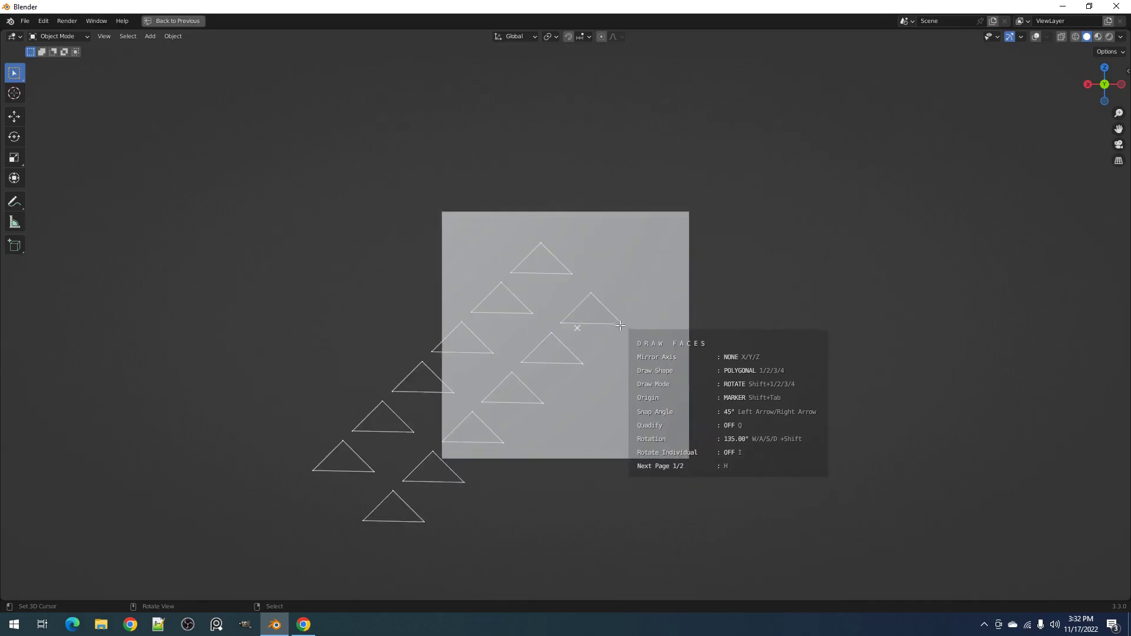
pyautogui.hotkey('shift', 'a')
pyautogui.hotkey('shift', 'a')
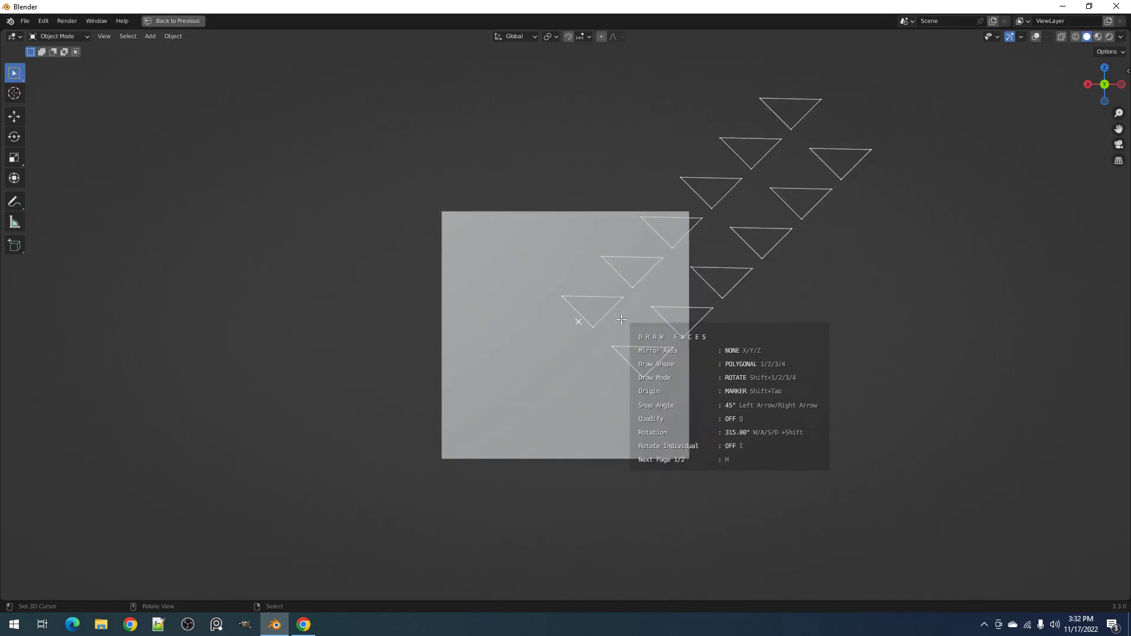
# Step: Turn on Rotate Individual and rotate each triangle in the array to 315°
pyautogui.press('i')
pyautogui.hotkey('shift', 'a')
pyautogui.hotkey('shift', 'a')
pyautogui.hotkey('shift', 'a')
pyautogui.hotkey('shift', 'a')
pyautogui.hotkey('shift', 'a')
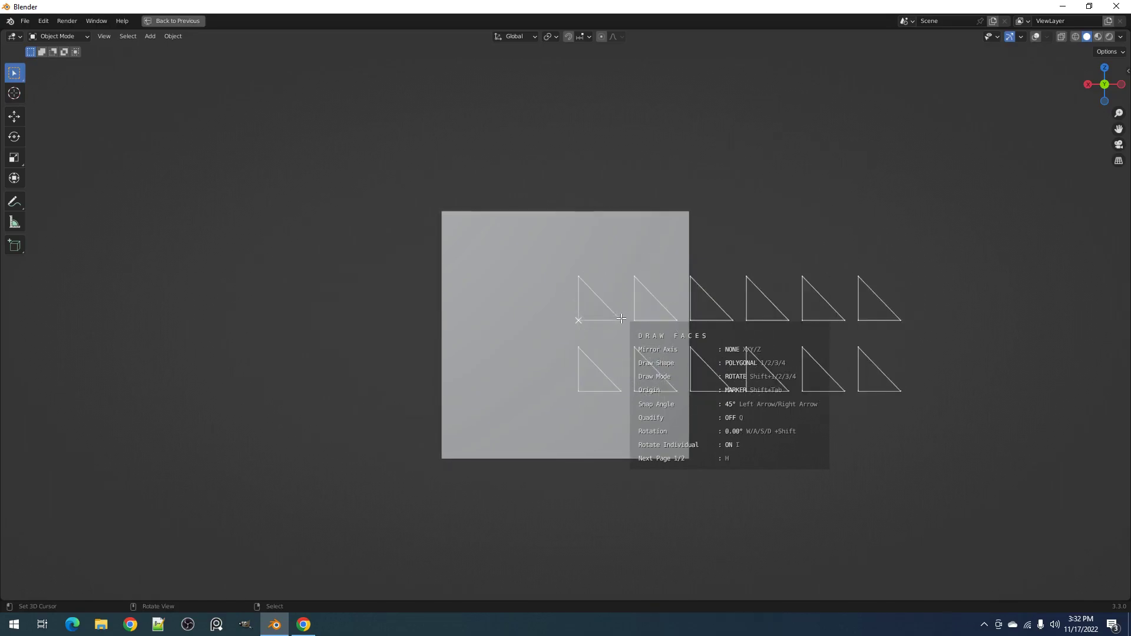
pyautogui.hotkey('shift', 'a')
pyautogui.hotkey('shift', 'a')
pyautogui.hotkey('shift', 'a')
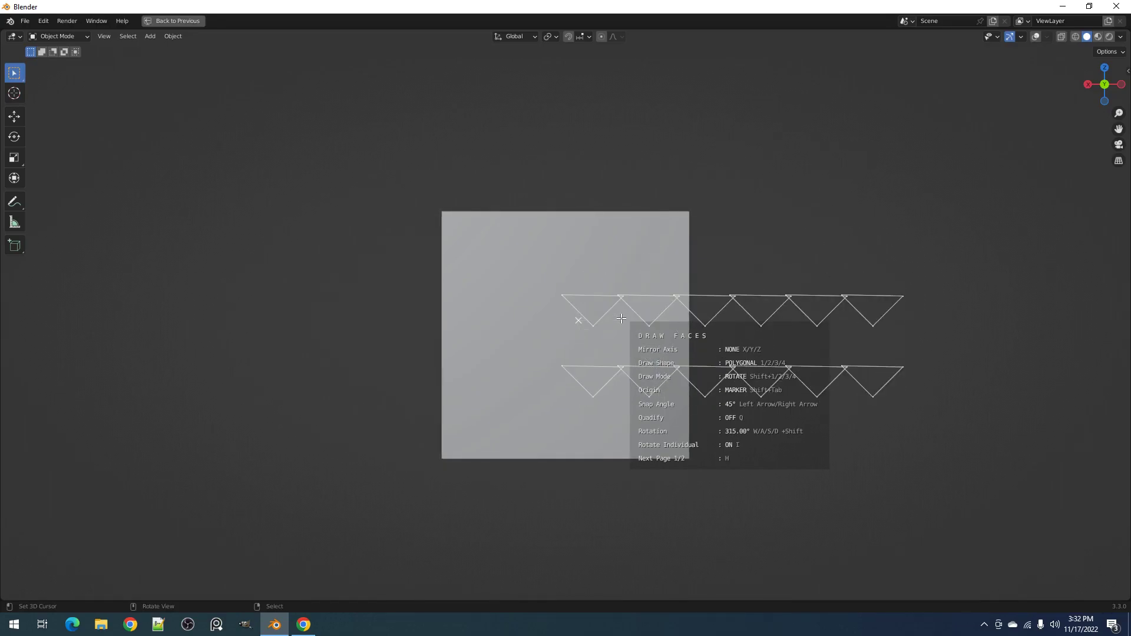
# Step: Confirm the array of rotated triangles and finish the drawn faces
pyautogui.press('space')
pyautogui.moveTo(768, 245)
pyautogui.mouseDown(button='middle')
pyautogui.moveTo(745, 270)
pyautogui.moveTo(666, 296)
pyautogui.moveTo(704, 314)
pyautogui.moveTo(702, 289)
pyautogui.mouseUp(button='middle')
pyautogui.press('space')
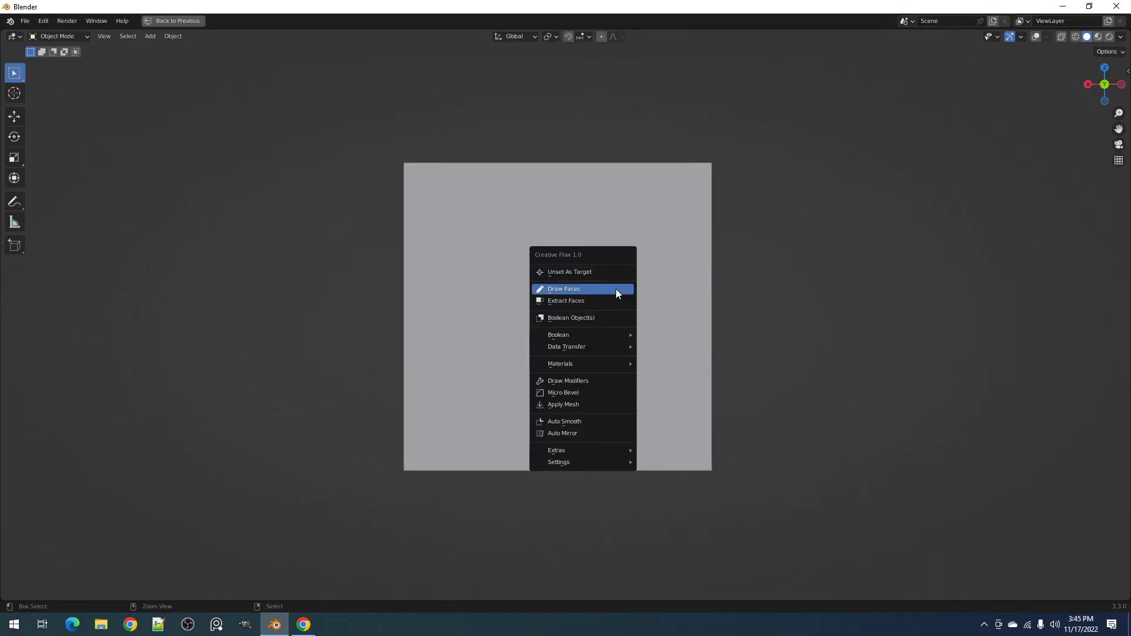
# Step: Draw a box on the cube's front face with Draw Faces, adjusting it in Inset mode and in Rotate mode
pyautogui.click(617, 289)
pyautogui.moveTo(585, 242)
pyautogui.mouseDown()
pyautogui.moveTo(756, 408)
pyautogui.moveTo(748, 424)
pyautogui.moveTo(770, 422)
pyautogui.moveTo(697, 399)
pyautogui.moveTo(593, 314)
pyautogui.moveTo(628, 437)
pyautogui.moveTo(657, 361)
pyautogui.moveTo(675, 389)
pyautogui.moveTo(669, 441)
pyautogui.moveTo(640, 393)
pyautogui.moveTo(670, 406)
pyautogui.moveTo(611, 362)
pyautogui.moveTo(627, 372)
pyautogui.moveTo(615, 387)
pyautogui.moveTo(752, 435)
pyautogui.moveTo(682, 369)
pyautogui.mouseUp()
pyautogui.hotkey('shift', '2')
pyautogui.press('a')
pyautogui.hotkey('shift', '3')
pyautogui.press('d')
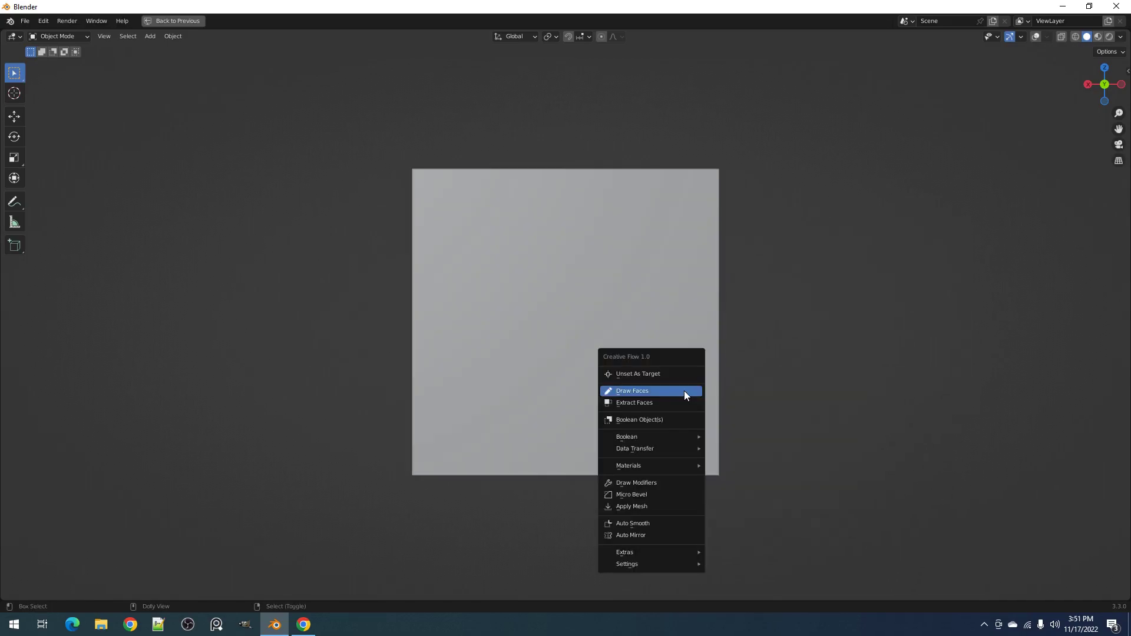
# Step: Draw a box across the cube's side edge with Draw Faces, using a bevel width of 0.15 and an inset
pyautogui.click(685, 394)
pyautogui.scroll(-1, 684, 362)
pyautogui.keyDown('shift'); pyautogui.moveTo(685, 359); pyautogui.dragTo(655, 382, button='middle'); pyautogui.keyUp('shift')
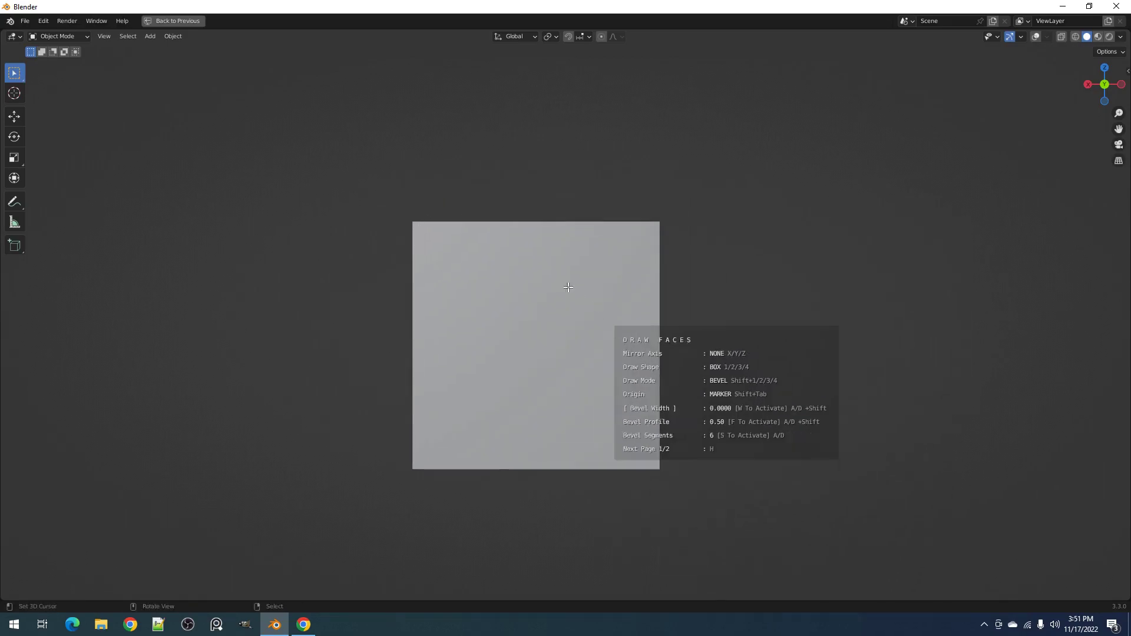
pyautogui.moveTo(545, 247)
pyautogui.mouseDown()
pyautogui.moveTo(664, 320)
pyautogui.moveTo(729, 399)
pyautogui.mouseUp()
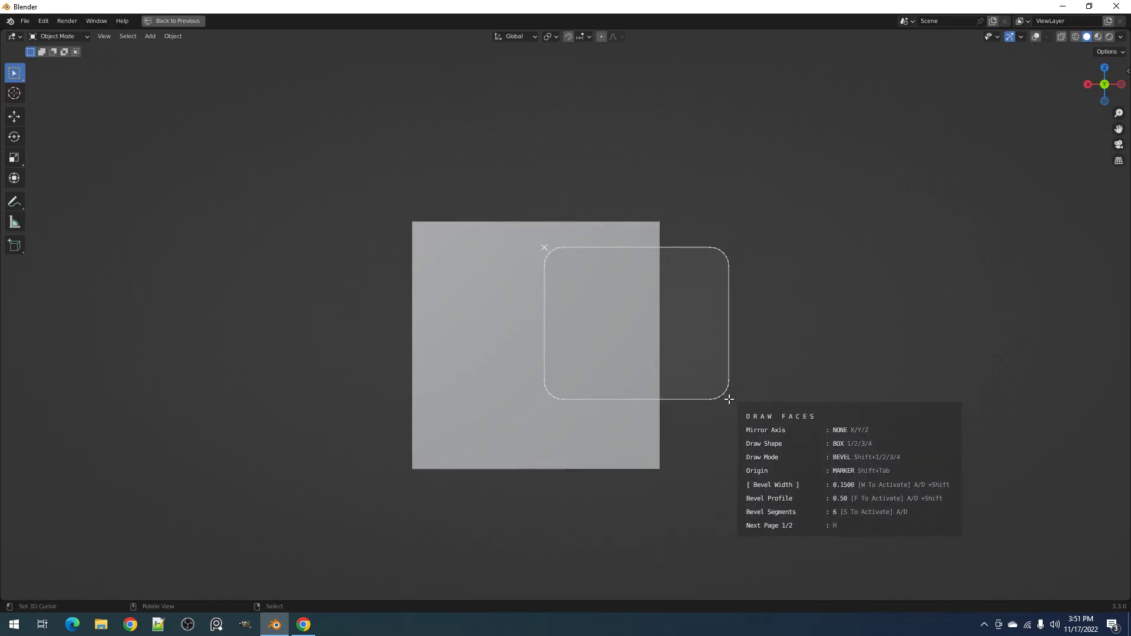
pyautogui.moveTo(729, 400)
pyautogui.mouseDown()
pyautogui.moveTo(749, 454)
pyautogui.moveTo(759, 416)
pyautogui.mouseUp()
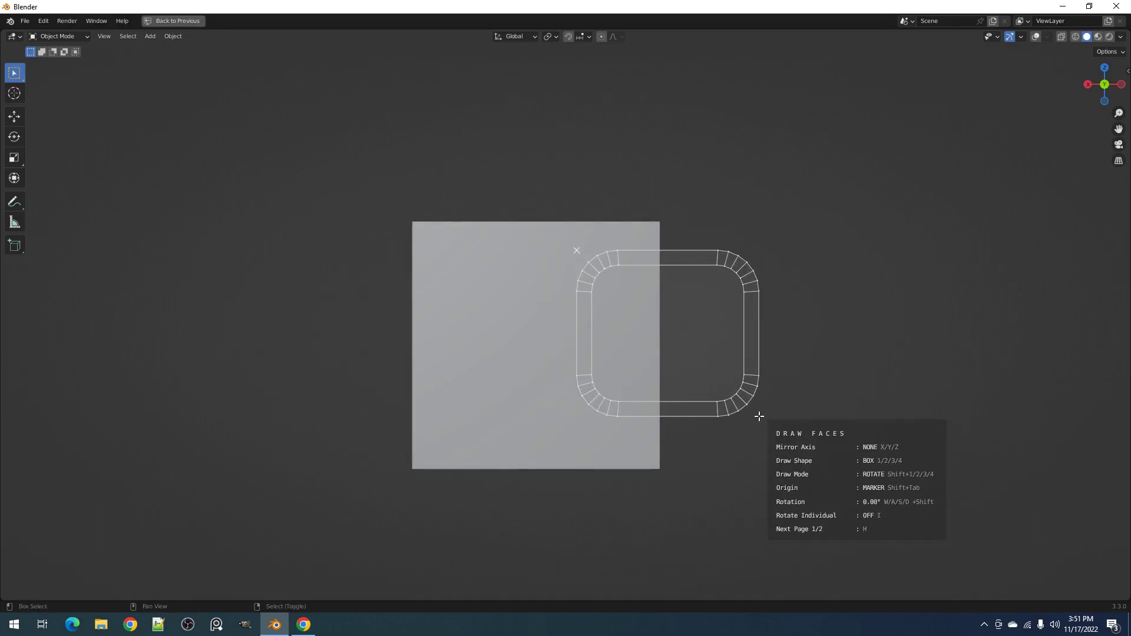
# Step: Adjust the inset box in Array mode, then reset its draw settings
pyautogui.hotkey('shift', '4')
pyautogui.press('d')
pyautogui.press('d')
pyautogui.press('r')
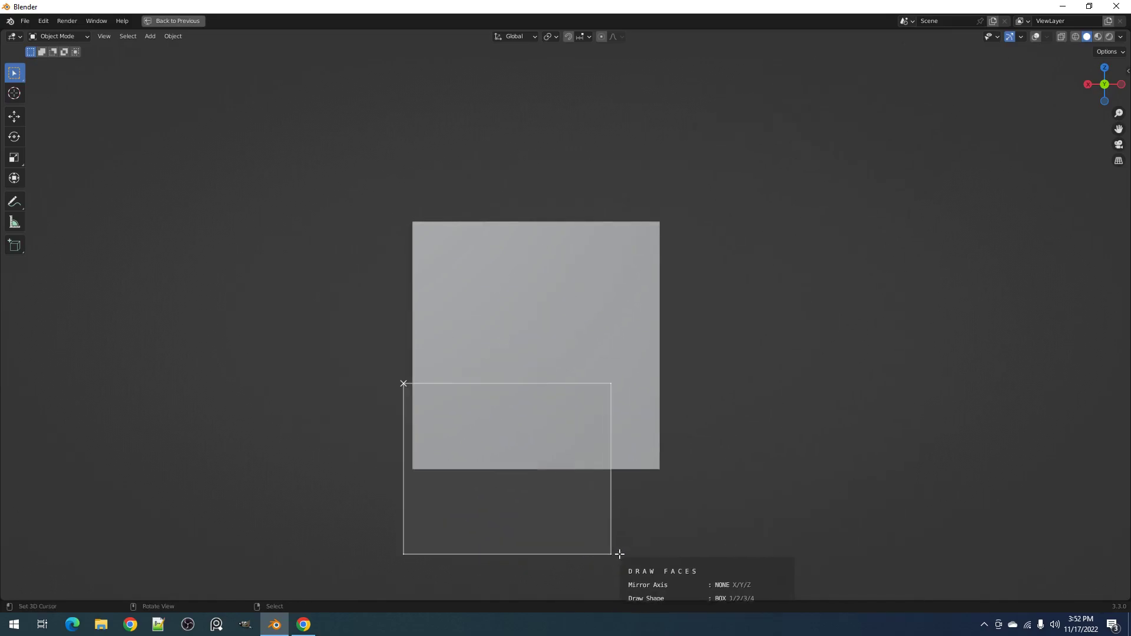
# Step: Try drawing plain boxes over the cube's lower edge and its side, then cancel Draw Faces
pyautogui.moveTo(625, 554); pyautogui.dragTo(627, 553)
pyautogui.moveTo(589, 263)
pyautogui.mouseDown()
pyautogui.moveTo(623, 295)
pyautogui.moveTo(576, 435)
pyautogui.moveTo(694, 422)
pyautogui.mouseUp()
pyautogui.press('Escape')
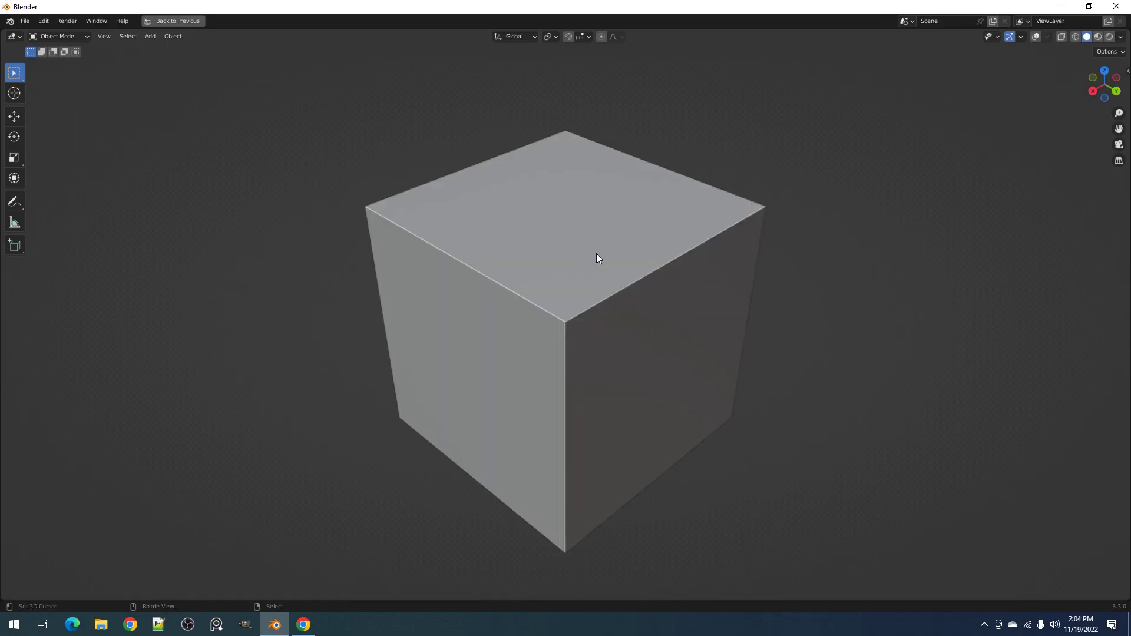
# Step: Draw a box past the cube's upper corner with Draw Faces, mirrored across the X, Y and Z axes
pyautogui.press('q')
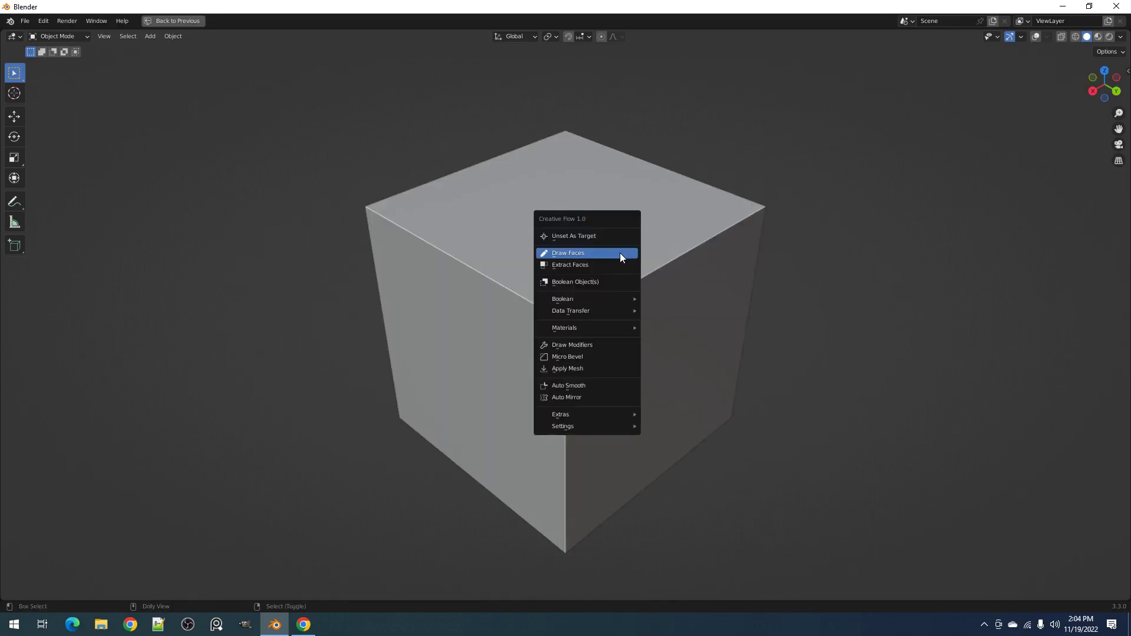
pyautogui.click(620, 252)
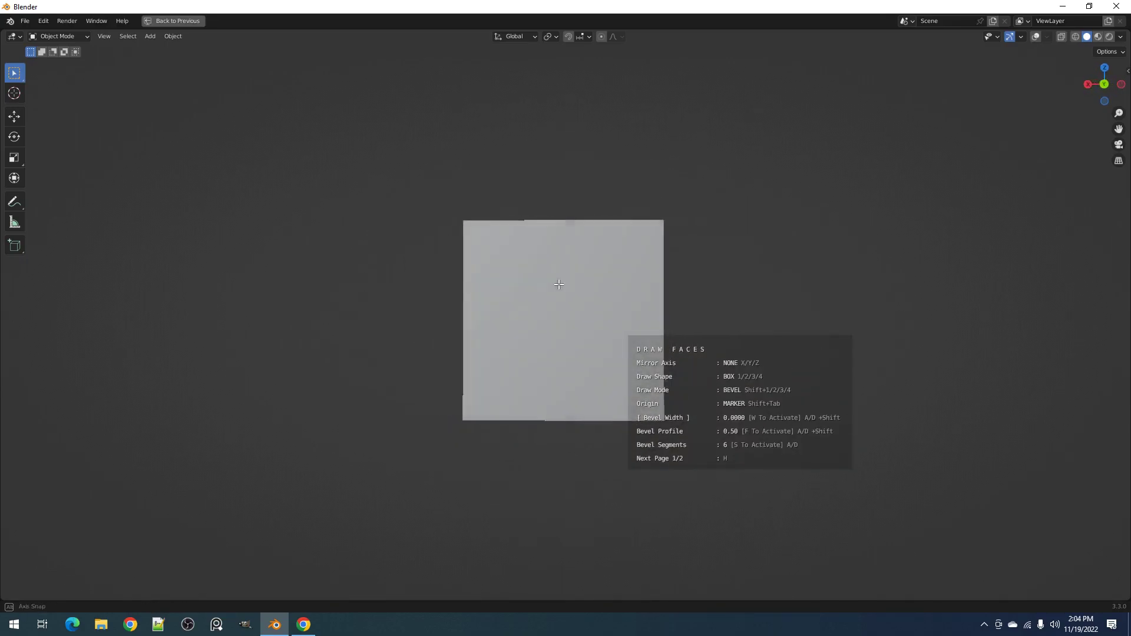
pyautogui.moveTo(637, 274); pyautogui.dragTo(713, 175)
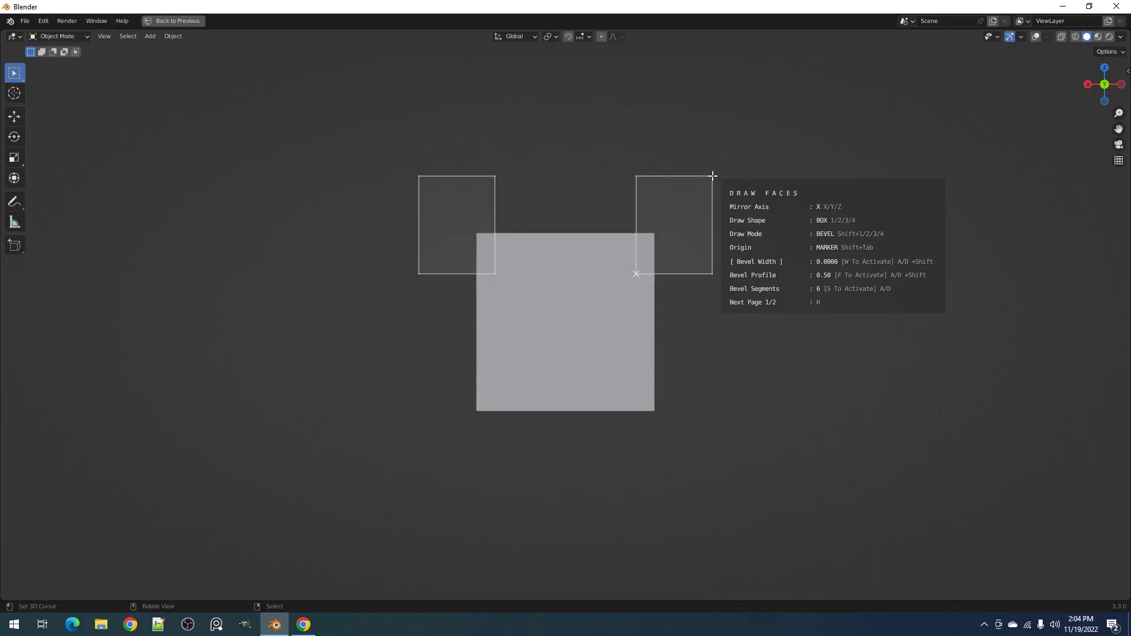
pyautogui.press('y')
pyautogui.press('z')
pyautogui.moveTo(713, 176); pyautogui.dragTo(660, 231, button='middle')
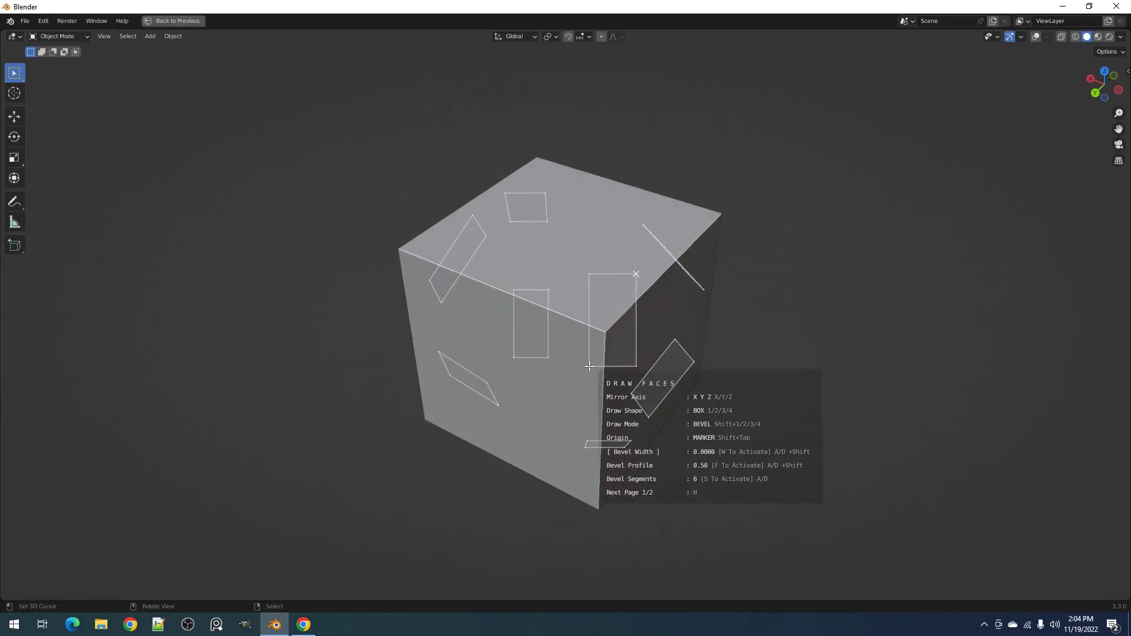
pyautogui.moveTo(585, 334)
pyautogui.mouseDown()
pyautogui.moveTo(630, 379)
pyautogui.moveTo(649, 426)
pyautogui.moveTo(605, 308)
pyautogui.mouseUp()
# Step: Draw the box over the upper corner in the aligned view and turn off the X mirror axis
pyautogui.keyDown('alt'); pyautogui.moveTo(605, 307); pyautogui.dragTo(643, 256, button='middle'); pyautogui.keyUp('alt')
pyautogui.moveTo(643, 258)
pyautogui.mouseDown()
pyautogui.moveTo(706, 211)
pyautogui.moveTo(723, 159)
pyautogui.moveTo(715, 144)
pyautogui.moveTo(725, 164)
pyautogui.moveTo(742, 159)
pyautogui.mouseUp()
pyautogui.moveTo(770, 169); pyautogui.dragTo(706, 221, button='middle')
pyautogui.press('x')
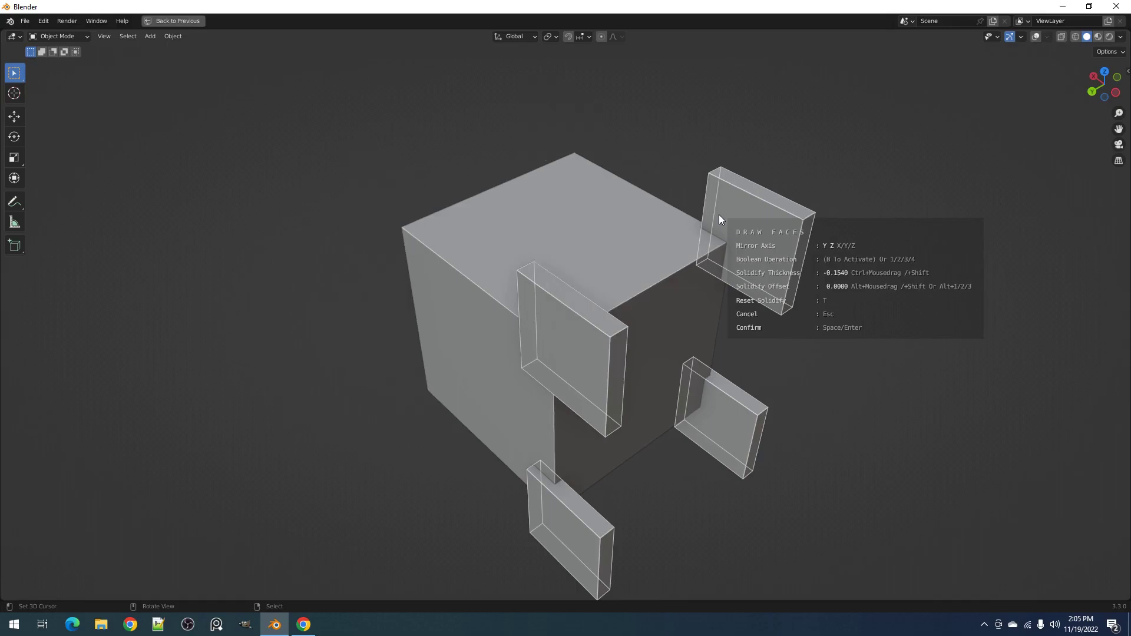
# Step: Toggle the Y and Z mirror axes of the solidified box off and back on
pyautogui.press('y')
pyautogui.press('z')
pyautogui.press('z')
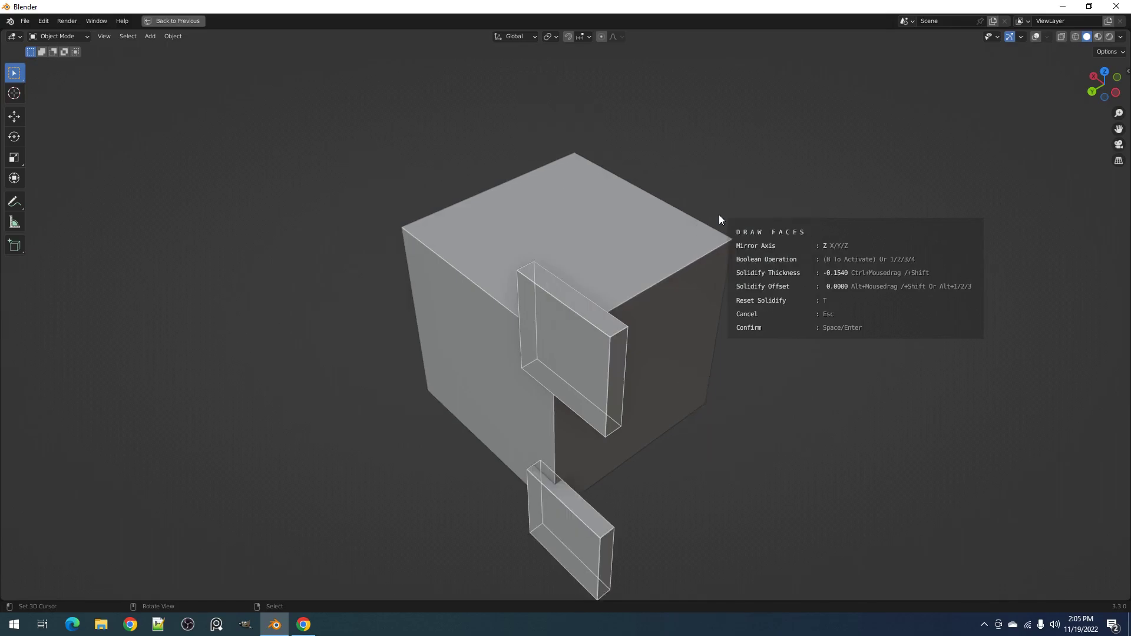
pyautogui.press('y')
pyautogui.press('z')
pyautogui.press('z')
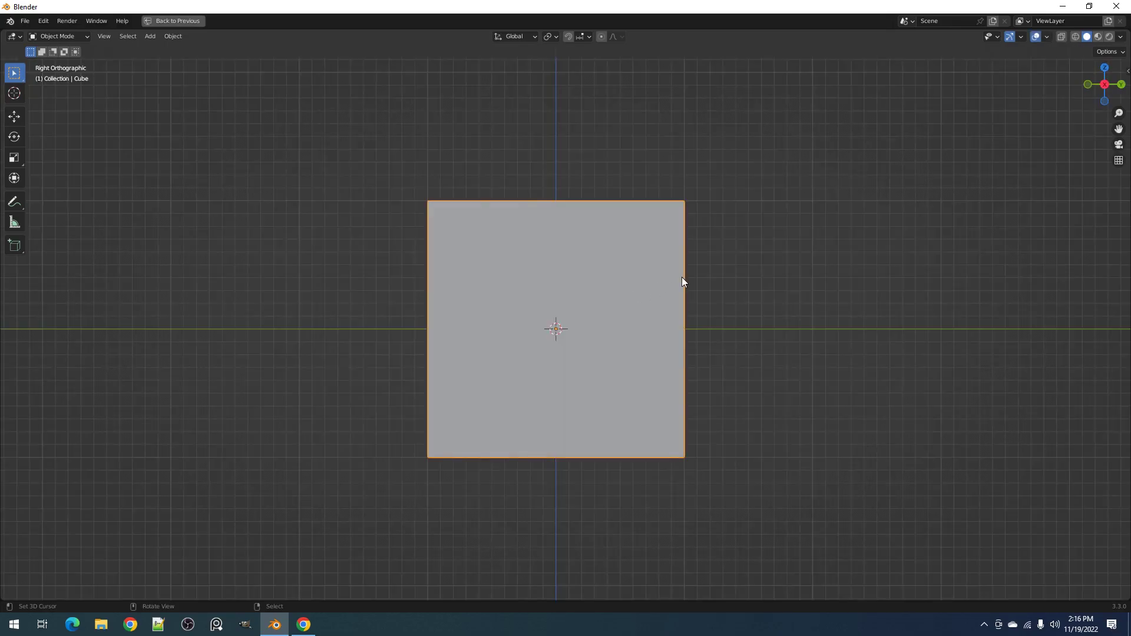
# Step: Draw a box over the cube's upper corner from the right orthographic view with Draw Faces
pyautogui.rightClick(681, 276)
pyautogui.click(682, 277)
pyautogui.moveTo(640, 271); pyautogui.dragTo(729, 163)
pyautogui.moveTo(729, 164); pyautogui.dragTo(658, 226, button='middle')
# Step: Solidify the drawn box to a thickness of about -0.26, mirror it on X and Y, and confirm it
pyautogui.scroll(-2, 659, 226)
pyautogui.keyDown('ctrl'); pyautogui.moveTo(659, 226); pyautogui.dragTo(731, 227); pyautogui.keyUp('ctrl')
pyautogui.press('x')
pyautogui.press('y')
pyautogui.moveTo(729, 227)
pyautogui.mouseDown(button='middle')
pyautogui.moveTo(710, 259)
pyautogui.moveTo(731, 275)
pyautogui.moveTo(675, 295)
pyautogui.moveTo(662, 315)
pyautogui.mouseUp(button='middle')
pyautogui.press('space')
# Step: Open Draw Modifiers for the drawn object and toggle its Z mirror axis
pyautogui.moveTo(680, 252)
pyautogui.keyDown('shift'); pyautogui.mouseDown(button='middle')
pyautogui.moveTo(653, 322)
pyautogui.moveTo(661, 272)
pyautogui.mouseUp(button='middle'); pyautogui.keyUp('shift')
pyautogui.keyDown('ctrl'); pyautogui.keyDown('shift'); pyautogui.rightClick(664, 226); pyautogui.keyUp('shift'); pyautogui.keyUp('ctrl')
pyautogui.click(642, 313)
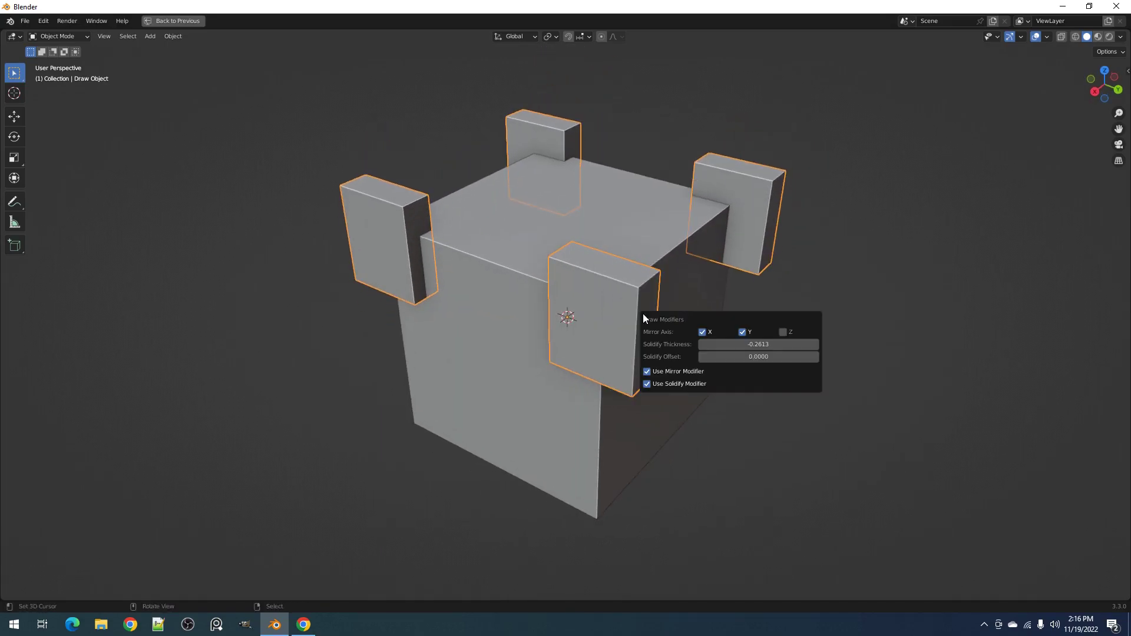
pyautogui.click(782, 333)
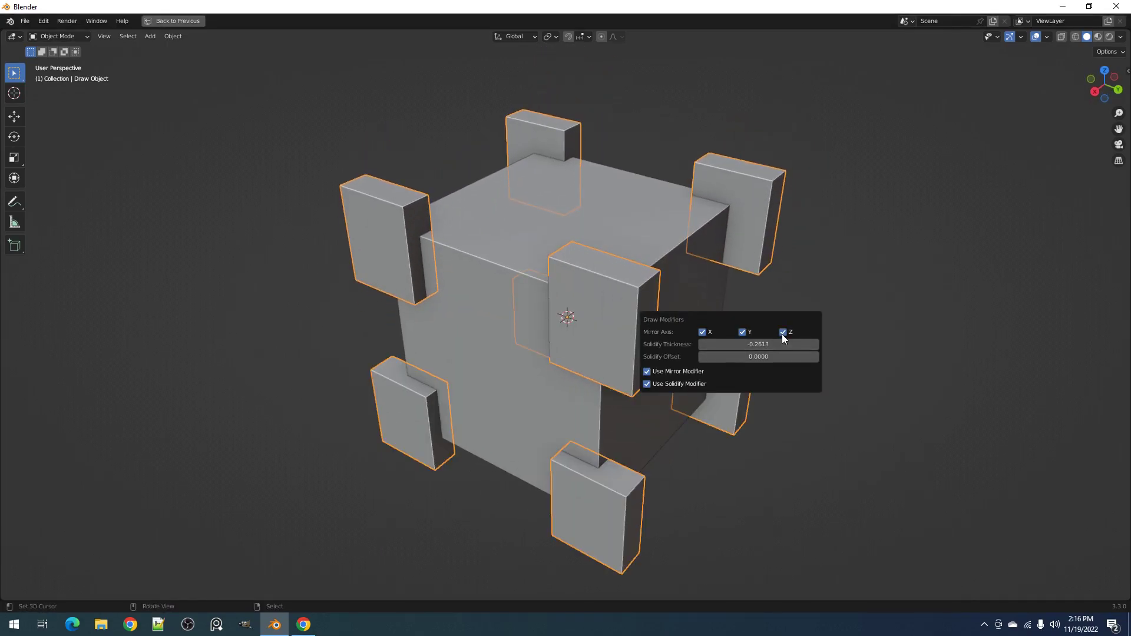
pyautogui.moveTo(783, 334)
pyautogui.mouseDown()
pyautogui.moveTo(707, 334)
pyautogui.moveTo(770, 335)
pyautogui.mouseUp()
pyautogui.click(782, 333)
pyautogui.scroll(2, 635, 230)
pyautogui.keyDown('shift'); pyautogui.moveTo(635, 232); pyautogui.dragTo(621, 234, button='middle'); pyautogui.keyUp('shift')
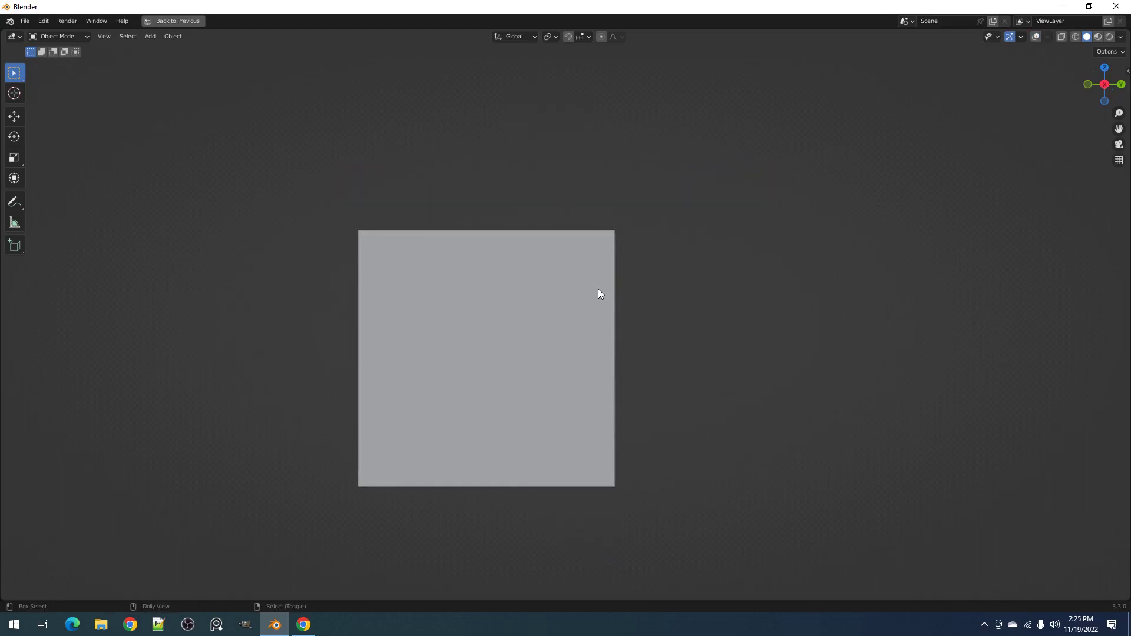
# Step: Draw a tall box over the cube's side edge, mirror it on X and Z, and solidify it to about -1.24
pyautogui.press('d')
pyautogui.moveTo(549, 381)
pyautogui.mouseDown()
pyautogui.moveTo(652, 189)
pyautogui.moveTo(657, 144)
pyautogui.moveTo(645, 156)
pyautogui.mouseUp()
pyautogui.press('z')
pyautogui.moveTo(682, 185); pyautogui.dragTo(627, 221, button='middle')
pyautogui.keyDown('ctrl'); pyautogui.moveTo(705, 229); pyautogui.dragTo(741, 228); pyautogui.keyUp('ctrl')
pyautogui.press('x')
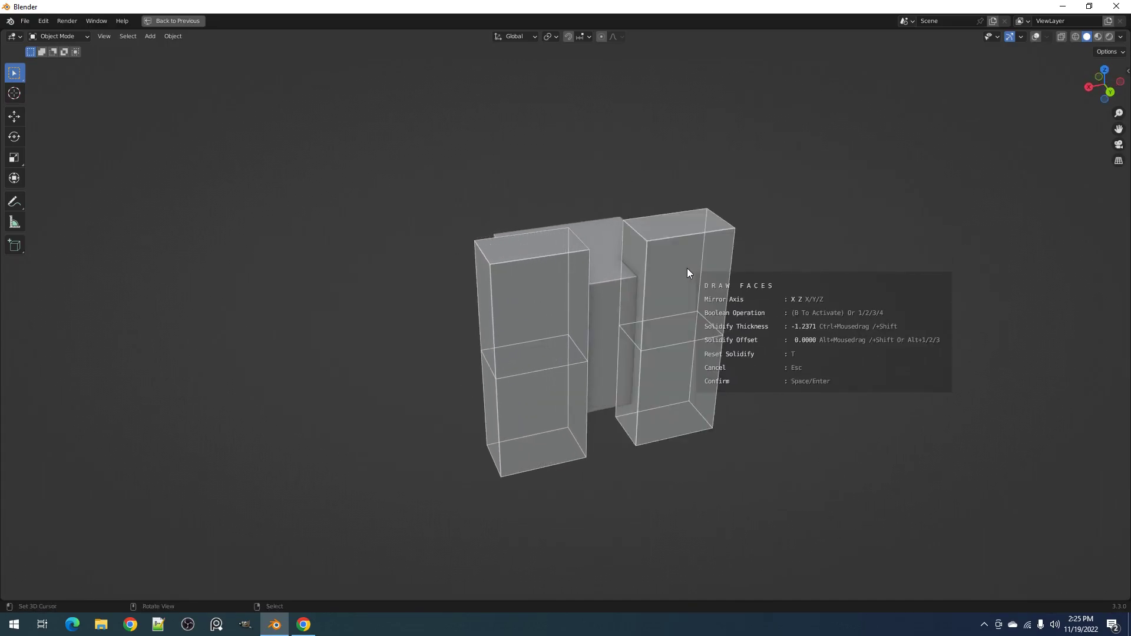
# Step: Activate the Difference boolean for the mirrored boxes and set the solidify thickness to about -2.22 so that they overlap
pyautogui.press('ctrl')
pyautogui.keyDown('ctrl'); pyautogui.moveTo(693, 274); pyautogui.dragTo(754, 268); pyautogui.keyUp('ctrl')
pyautogui.moveTo(703, 296); pyautogui.dragTo(706, 302, button='middle')
pyautogui.press('b')
pyautogui.press('ctrl')
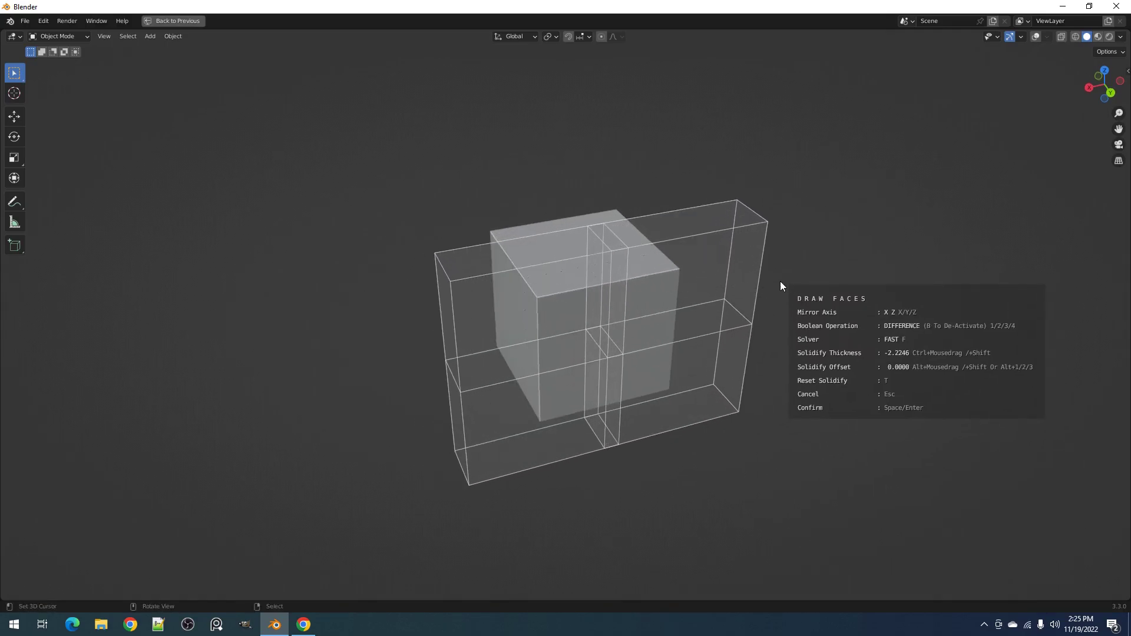
# Step: Try the Exact solver with different solidify thicknesses, then return to the Fast solver at a thickness of about -1.33
pyautogui.press('f')
pyautogui.press('ctrl')
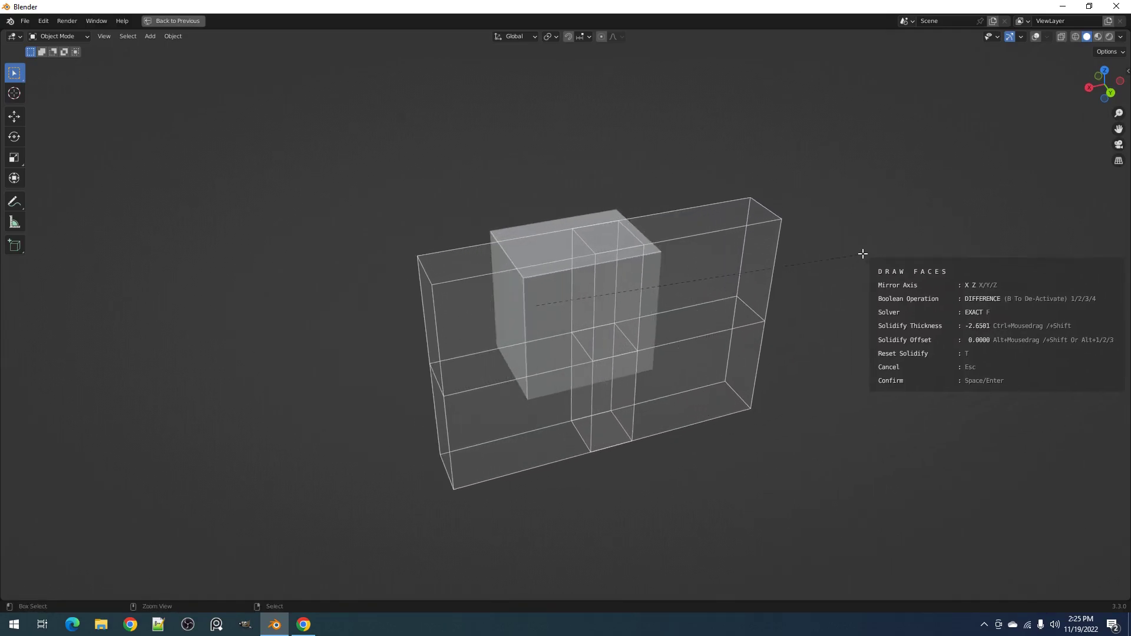
pyautogui.moveTo(864, 253)
pyautogui.keyDown('ctrl'); pyautogui.mouseDown()
pyautogui.moveTo(725, 283)
pyautogui.moveTo(858, 252)
pyautogui.mouseUp(); pyautogui.keyUp('ctrl')
pyautogui.press('ctrl')
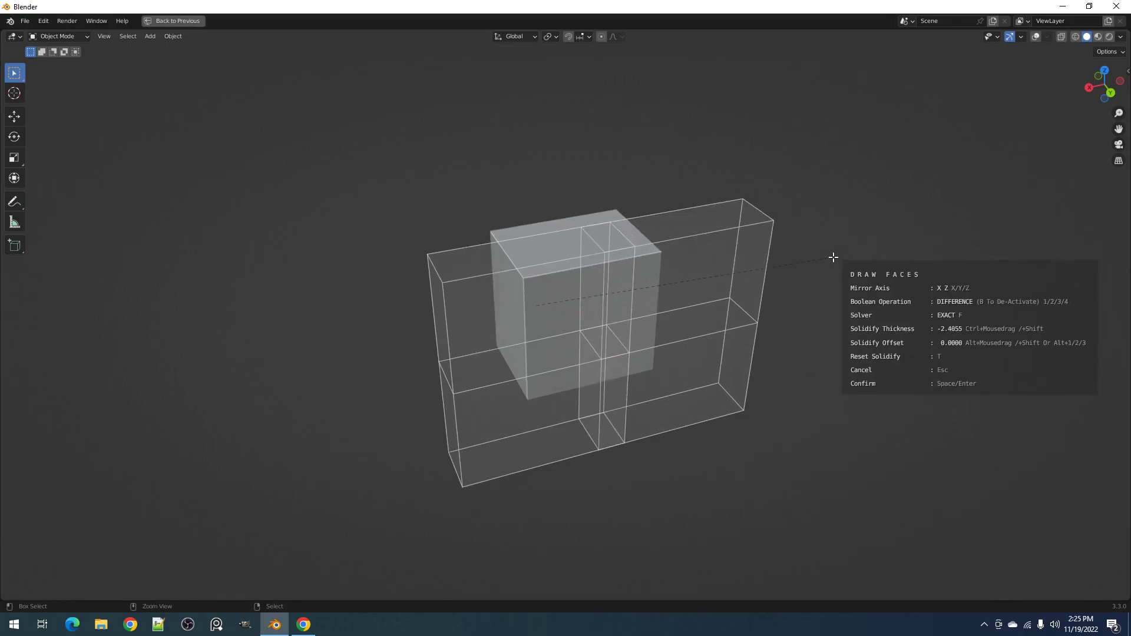
pyautogui.press('ctrl')
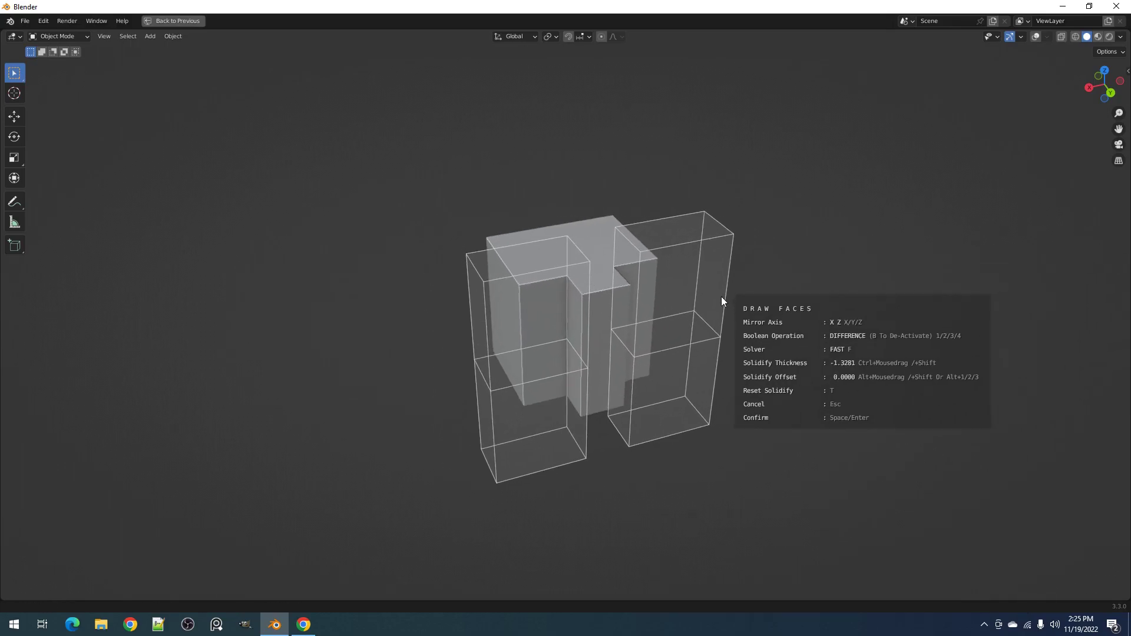
# Step: Turn off the X mirror axis and set the cutter's solidify thickness to about -4.19 and its offset to about 0.55
pyautogui.press('x')
pyautogui.press('ctrl')
pyautogui.press('alt')
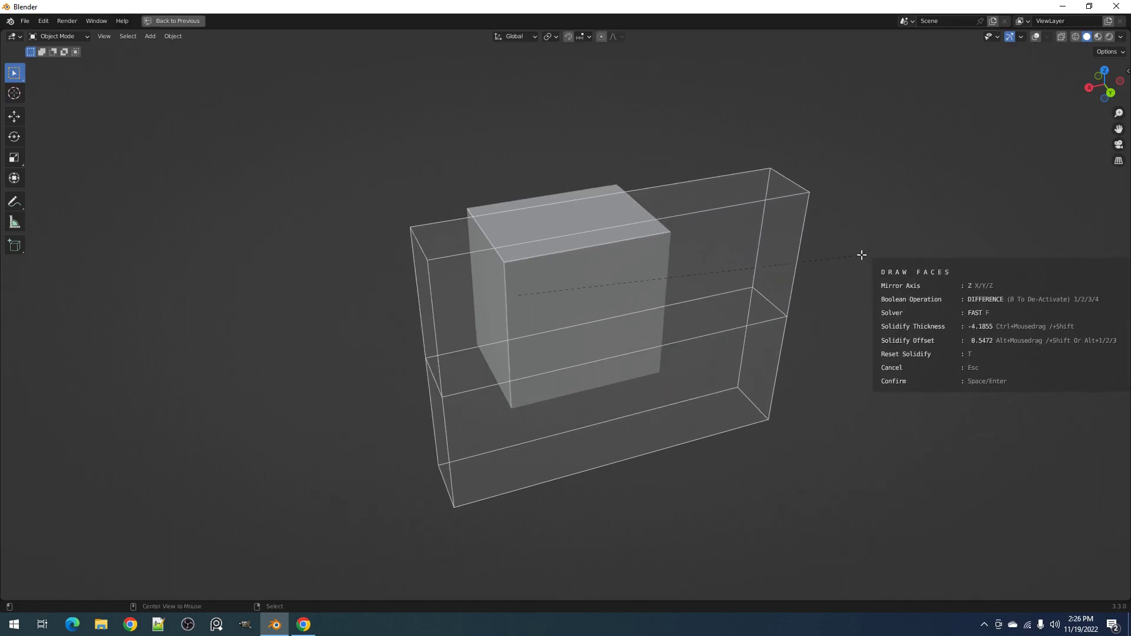
pyautogui.moveTo(720, 284)
pyautogui.mouseDown(button='middle')
pyautogui.moveTo(548, 281)
pyautogui.moveTo(738, 288)
pyautogui.moveTo(671, 303)
pyautogui.mouseUp(button='middle')
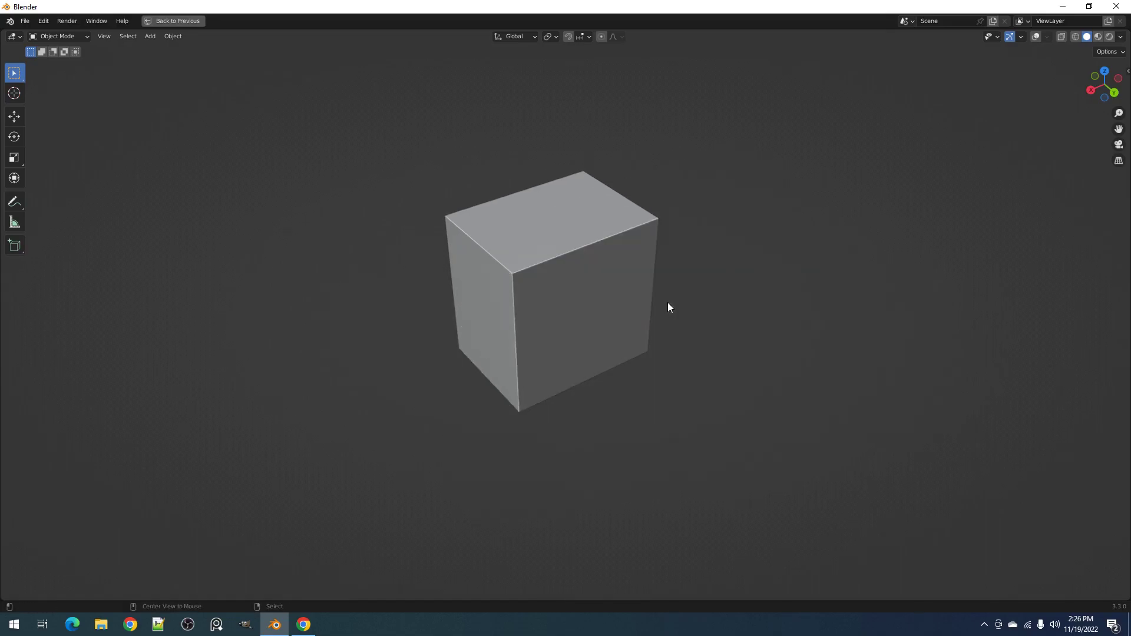
# Step: Draw a box over the cube's side edge from the back view, solidify it to about -1.70, and toggle the Y mirror axis
pyautogui.press('ctrl+KP_1')
pyautogui.hotkey('shift', 'q')
pyautogui.click(691, 297)
pyautogui.moveTo(610, 359)
pyautogui.mouseDown()
pyautogui.moveTo(696, 191)
pyautogui.moveTo(729, 173)
pyautogui.moveTo(752, 307)
pyautogui.moveTo(791, 187)
pyautogui.moveTo(740, 271)
pyautogui.moveTo(701, 182)
pyautogui.moveTo(626, 307)
pyautogui.moveTo(557, 330)
pyautogui.moveTo(569, 339)
pyautogui.moveTo(654, 281)
pyautogui.moveTo(708, 183)
pyautogui.moveTo(719, 189)
pyautogui.mouseUp()
pyautogui.moveTo(720, 189); pyautogui.dragTo(709, 247, button='middle')
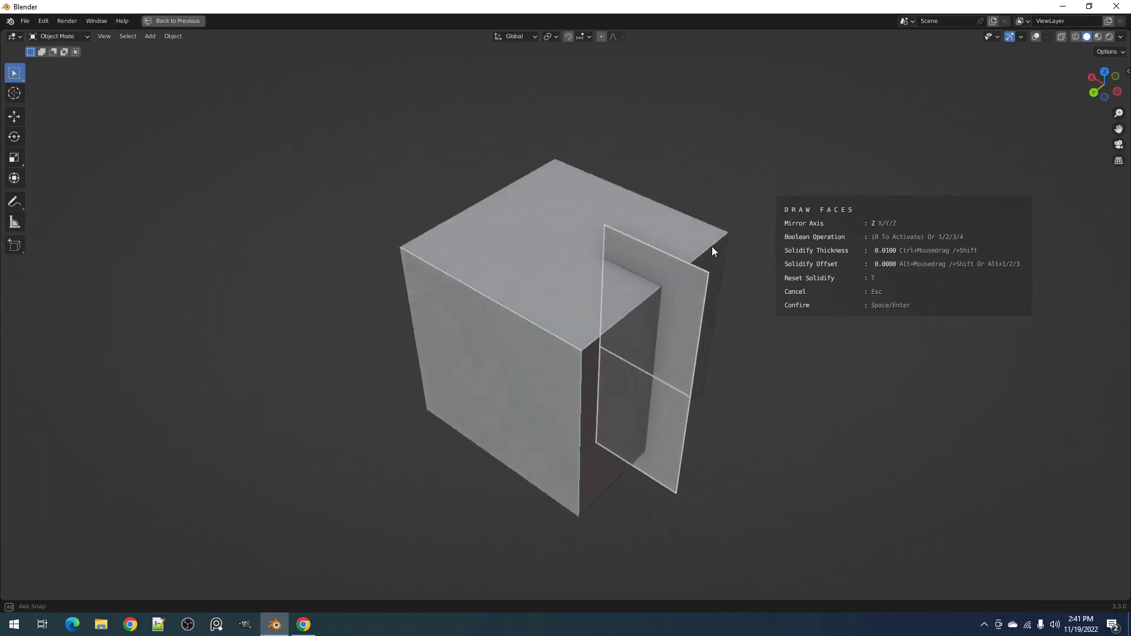
pyautogui.keyDown('ctrl'); pyautogui.moveTo(767, 219); pyautogui.dragTo(803, 191); pyautogui.keyUp('ctrl')
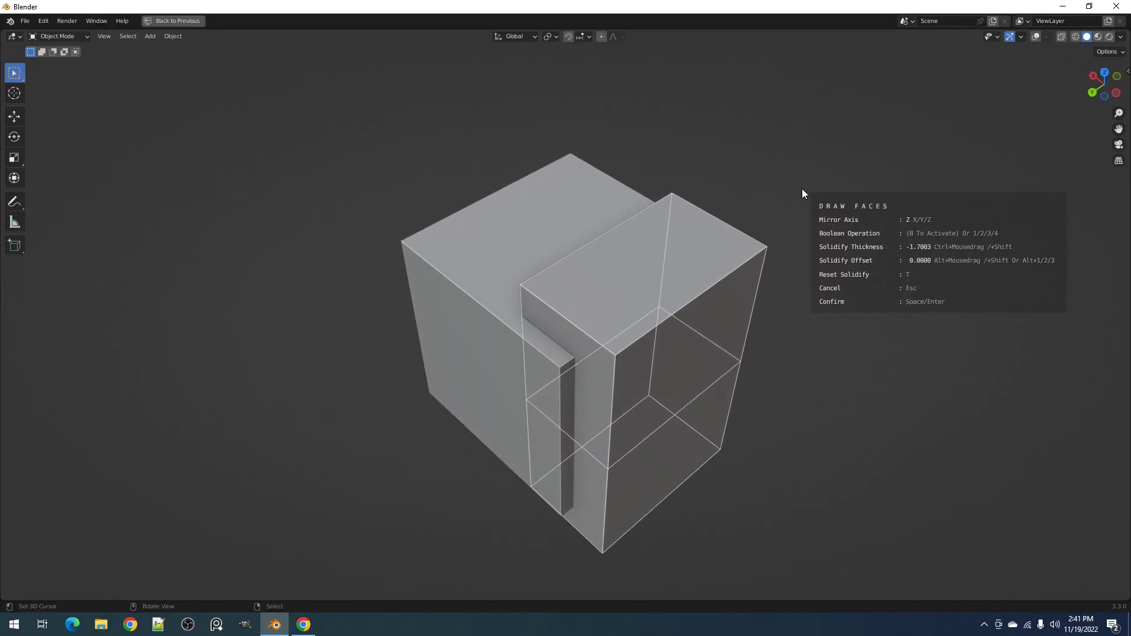
pyautogui.press('y')
pyautogui.moveTo(793, 278)
pyautogui.mouseDown(button='middle')
pyautogui.moveTo(681, 253)
pyautogui.moveTo(783, 245)
pyautogui.moveTo(811, 270)
pyautogui.mouseUp(button='middle')
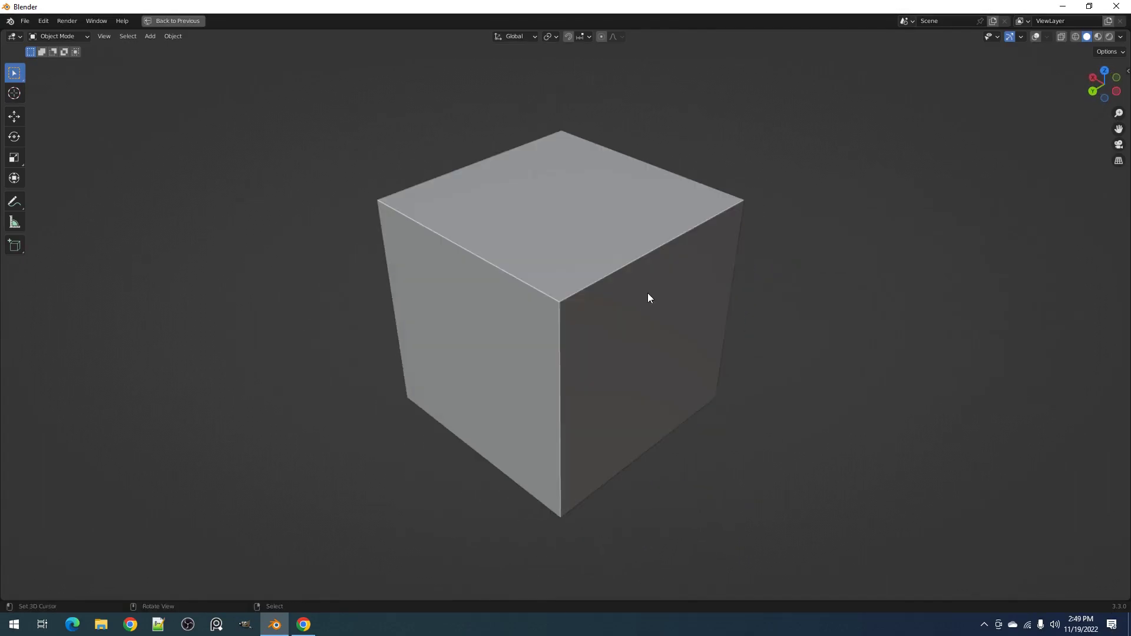
# Step: Try Auto Mirror on the cube
pyautogui.hotkey('shift', 'q')
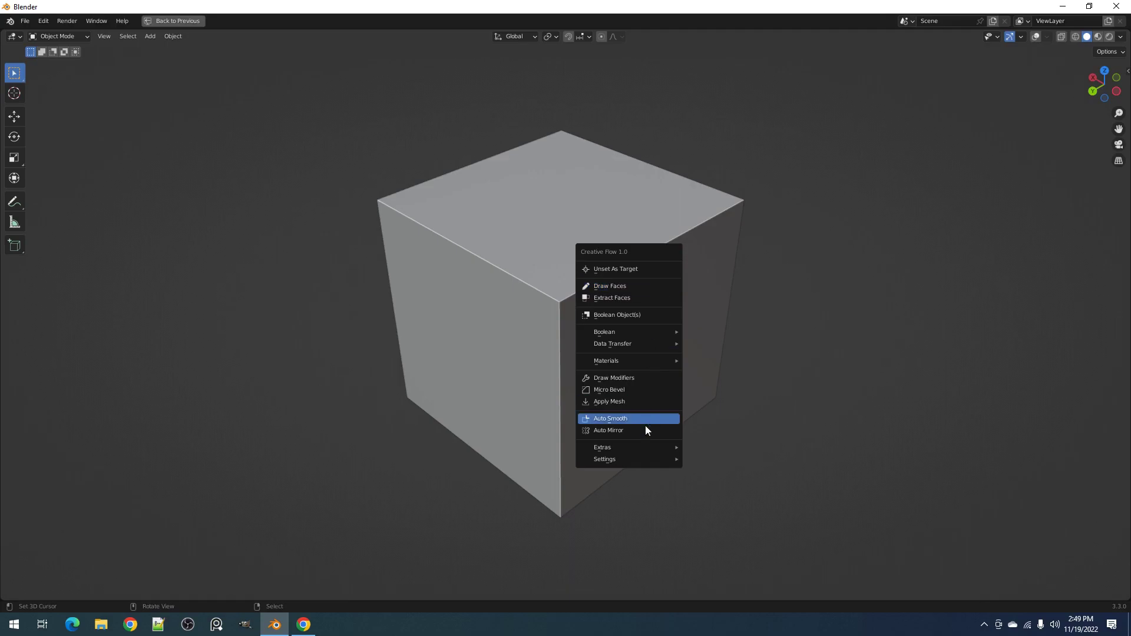
pyautogui.click(644, 430)
pyautogui.click(619, 351)
pyautogui.moveTo(695, 312)
pyautogui.mouseDown(button='middle')
pyautogui.moveTo(666, 275)
pyautogui.moveTo(581, 304)
pyautogui.moveTo(689, 323)
pyautogui.mouseUp(button='middle')
pyautogui.press('Escape')
# Step: Draw a box over the cube's upper corner with Draw Faces and solidify it to about -0.48
pyautogui.hotkey('ctrl', 'shift', 'q')
pyautogui.press('d')
pyautogui.click(689, 274)
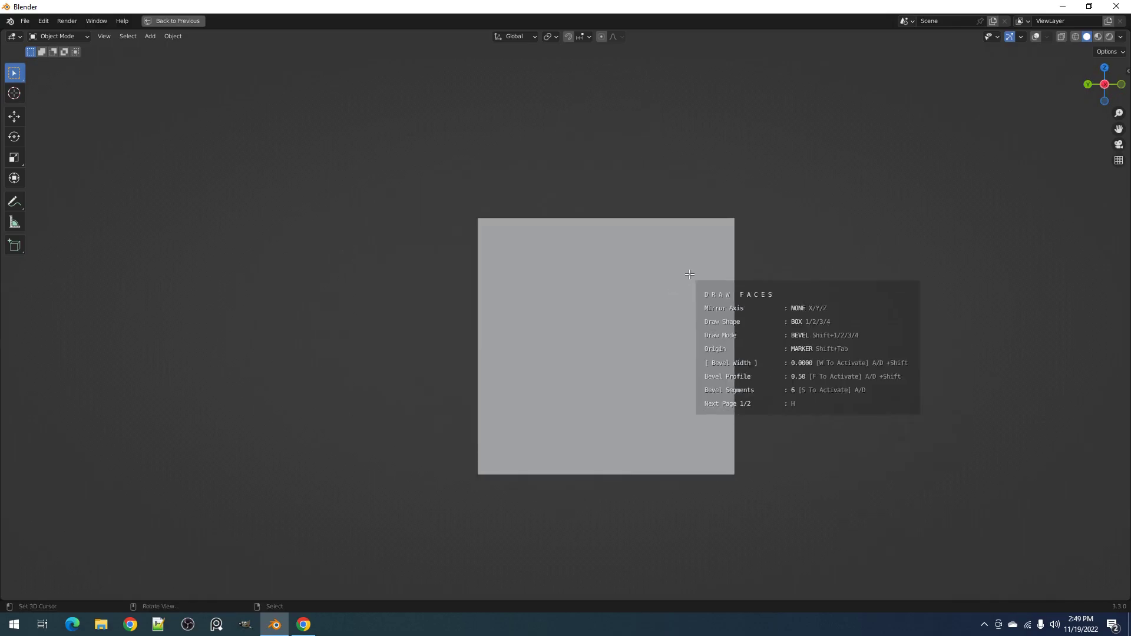
pyautogui.click(766, 176)
pyautogui.moveTo(766, 177); pyautogui.dragTo(723, 264, button='middle')
pyautogui.keyDown('ctrl'); pyautogui.moveTo(723, 264); pyautogui.dragTo(747, 293); pyautogui.keyUp('ctrl')
pyautogui.moveTo(747, 324); pyautogui.dragTo(744, 291, button='middle')
pyautogui.press('space')
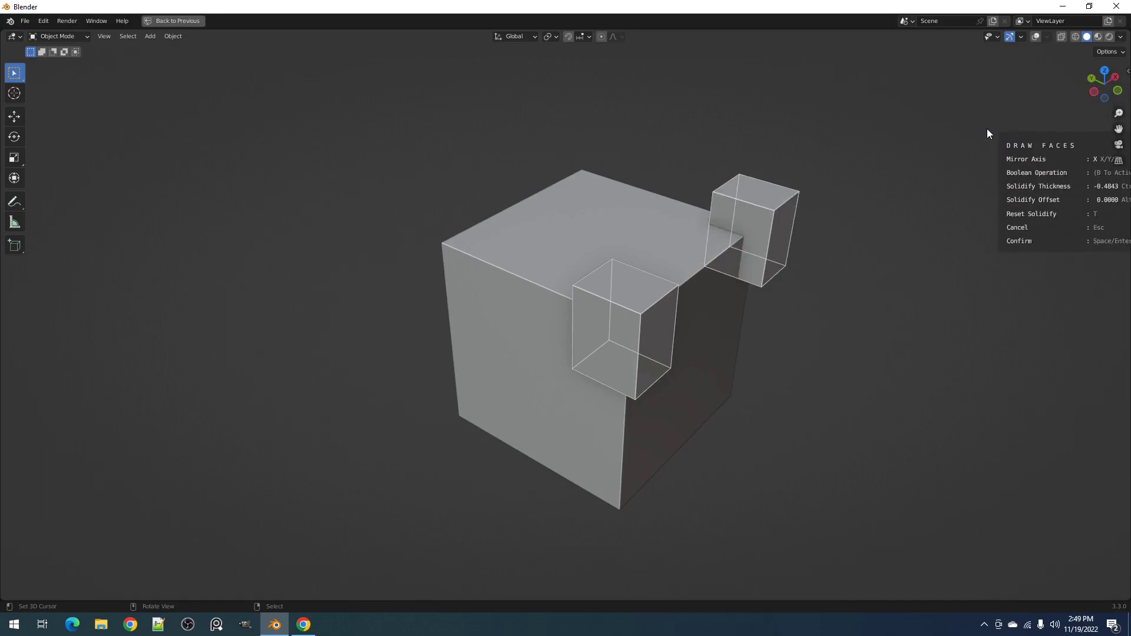
# Step: Mirror the solidified box across X, Y and Z, then toggle the Z mirror axis off and on
pyautogui.press('x')
pyautogui.press('y')
pyautogui.press('z')
pyautogui.press('z')
pyautogui.press('z')
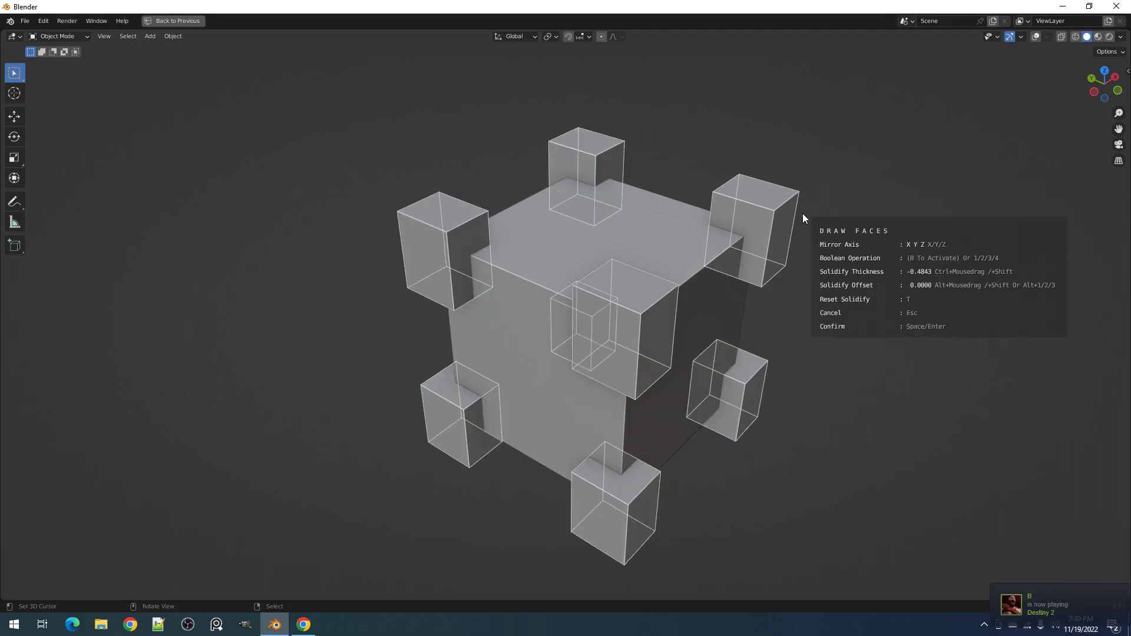
pyautogui.press('z')
pyautogui.press('z')
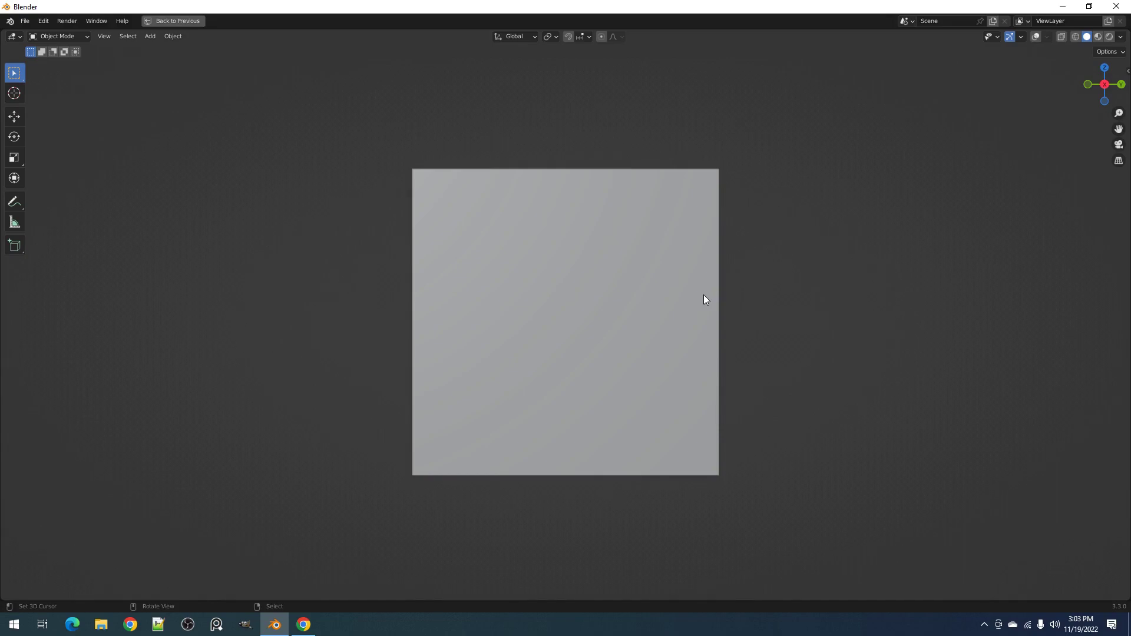
# Step: Draw a stepped polygon with a slanted edge over the cube's upper corner with Draw Faces and finish the outline
pyautogui.hotkey('ctrl', 'd')
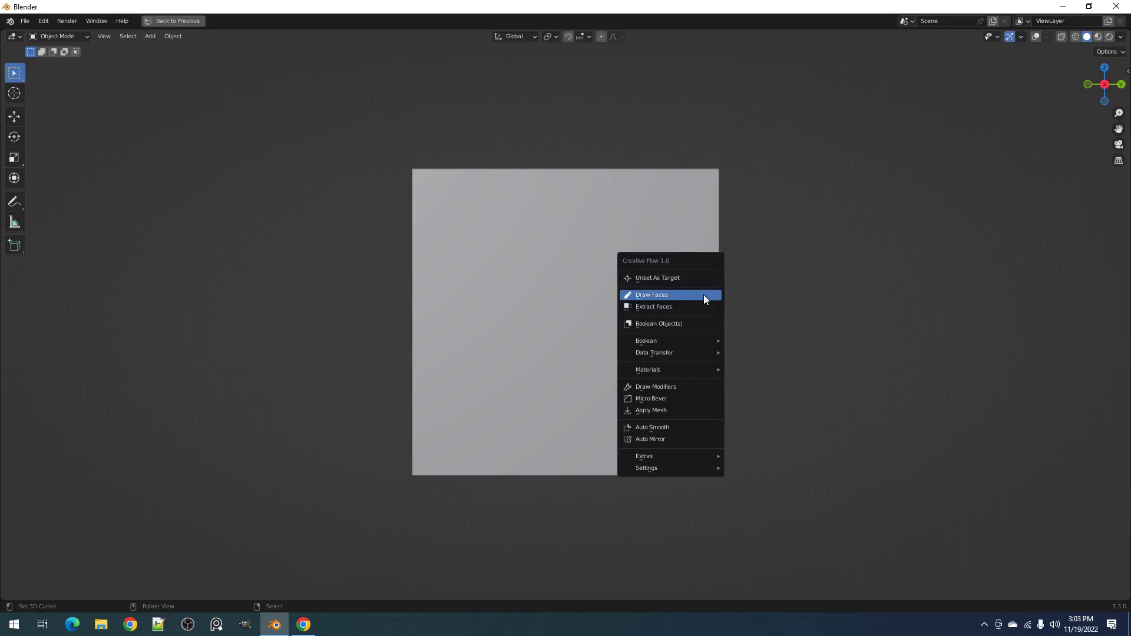
pyautogui.click(704, 296)
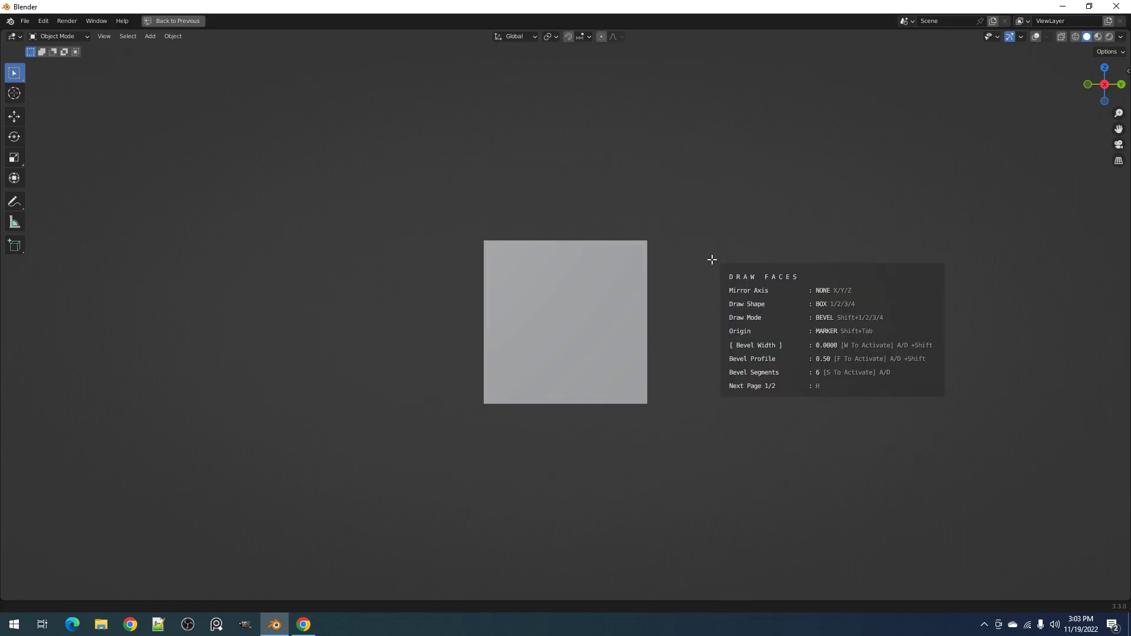
pyautogui.click(604, 278)
pyautogui.click(625, 300)
pyautogui.click(625, 337)
pyautogui.click(661, 337)
pyautogui.click(666, 198)
pyautogui.press('space')
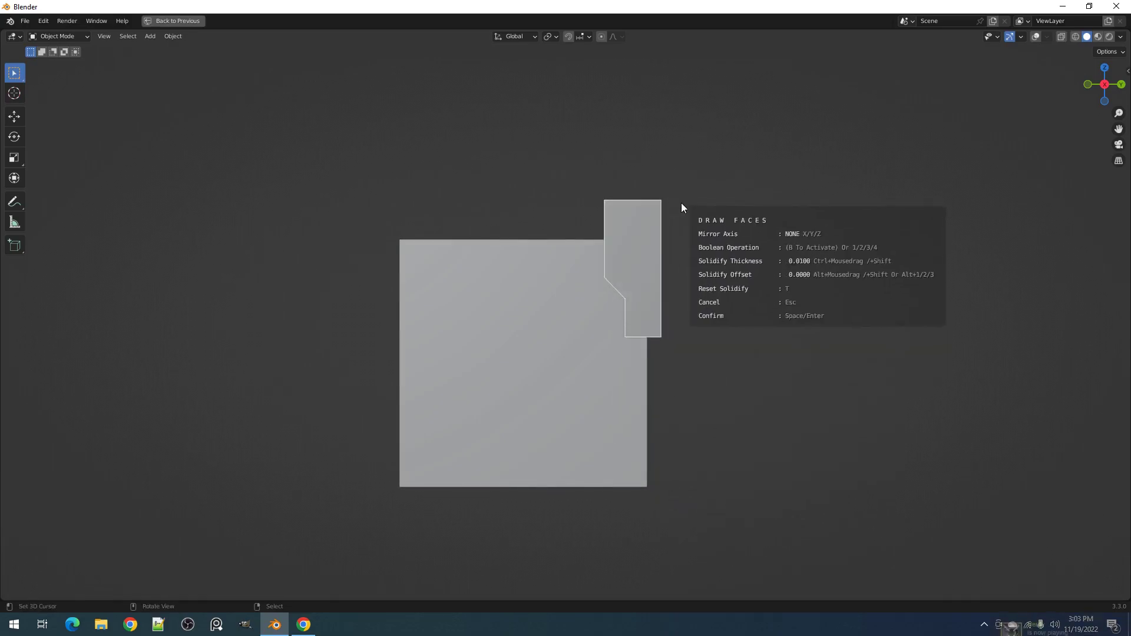
# Step: Vary the solidify thickness of the stepped polygon, then reset its solidify settings
pyautogui.moveTo(690, 236); pyautogui.dragTo(636, 274, button='middle')
pyautogui.keyDown('ctrl'); pyautogui.moveTo(636, 274); pyautogui.dragTo(696, 251); pyautogui.keyUp('ctrl')
pyautogui.keyDown('shift'); pyautogui.moveTo(586, 305); pyautogui.dragTo(611, 289, button='middle'); pyautogui.keyUp('shift')
pyautogui.moveTo(653, 268)
pyautogui.keyDown('ctrl'); pyautogui.mouseDown()
pyautogui.moveTo(712, 245)
pyautogui.moveTo(644, 277)
pyautogui.moveTo(694, 247)
pyautogui.moveTo(663, 270)
pyautogui.moveTo(680, 272)
pyautogui.moveTo(697, 254)
pyautogui.moveTo(836, 202)
pyautogui.moveTo(654, 285)
pyautogui.moveTo(880, 186)
pyautogui.moveTo(794, 214)
pyautogui.moveTo(819, 217)
pyautogui.mouseUp(); pyautogui.keyUp('ctrl')
pyautogui.press('t')
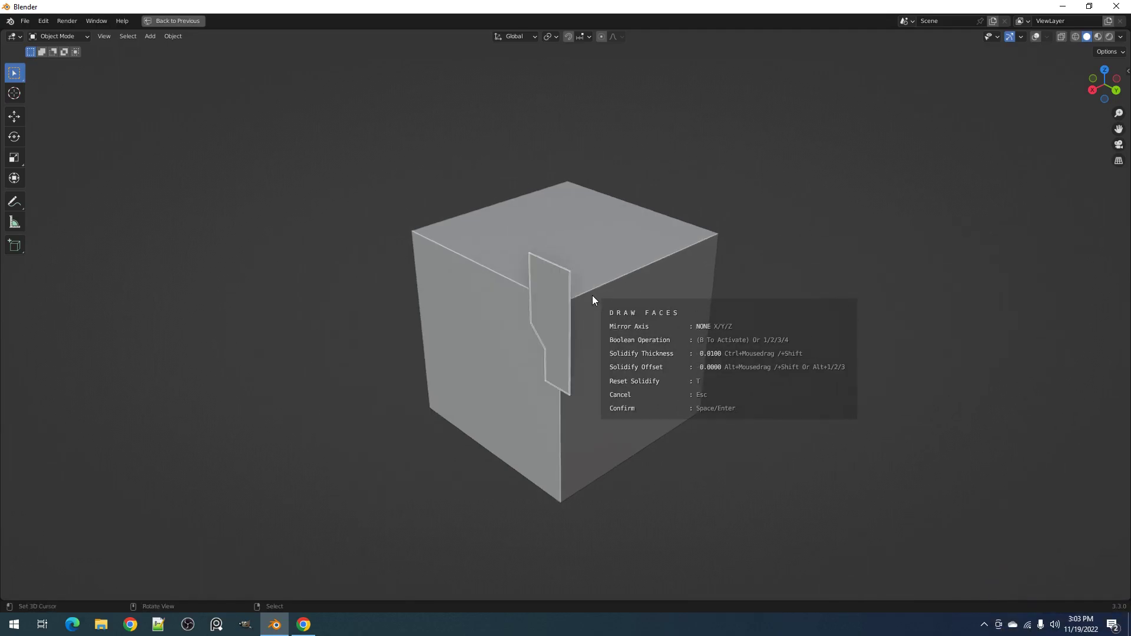
# Step: Solidify the stepped polygon to about -0.79 and cycle through the offset presets, ending at 1.0
pyautogui.keyDown('ctrl'); pyautogui.moveTo(629, 288); pyautogui.dragTo(672, 267); pyautogui.keyUp('ctrl')
pyautogui.moveTo(651, 313); pyautogui.dragTo(627, 300, button='middle')
pyautogui.scroll(2, 625, 293)
pyautogui.hotkey('alt', '1')
pyautogui.hotkey('alt', '2')
pyautogui.hotkey('alt', '3')
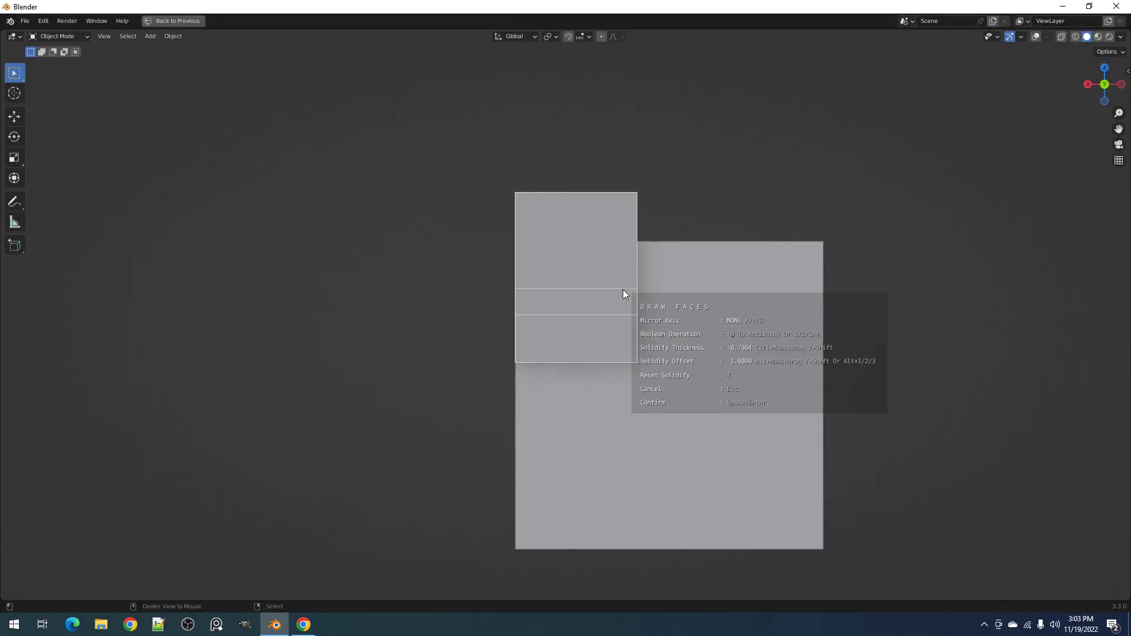
# Step: Draw a box on the cube's upper side face, cycle its solidify offset to 1.0, and solidify it to about -0.47
pyautogui.moveTo(575, 211); pyautogui.dragTo(642, 347)
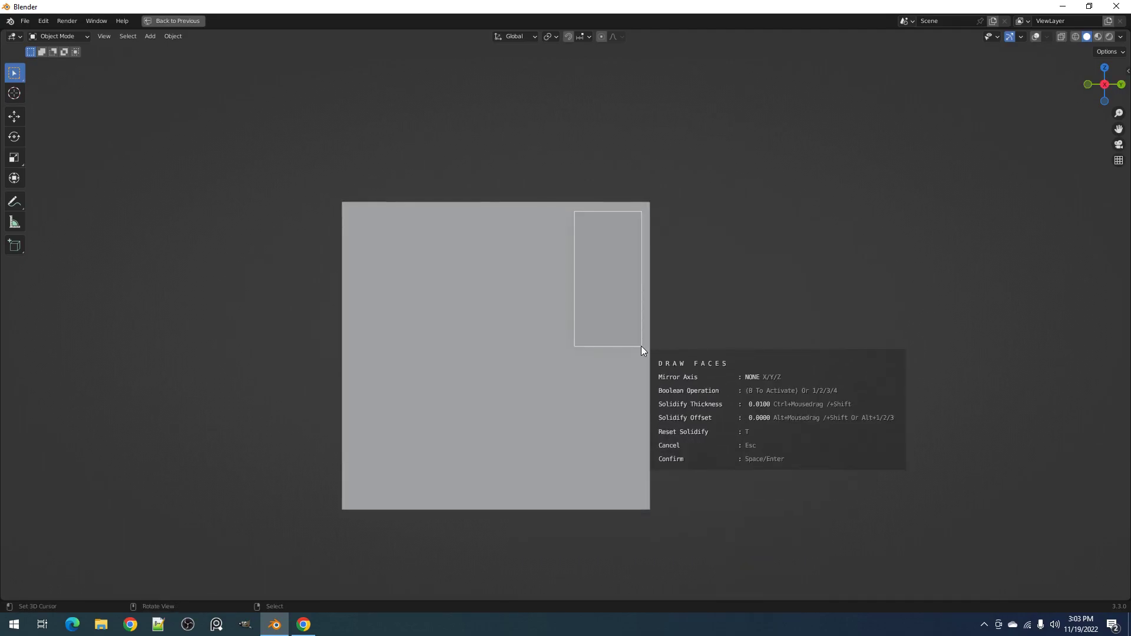
pyautogui.moveTo(642, 347); pyautogui.dragTo(678, 334, button='middle')
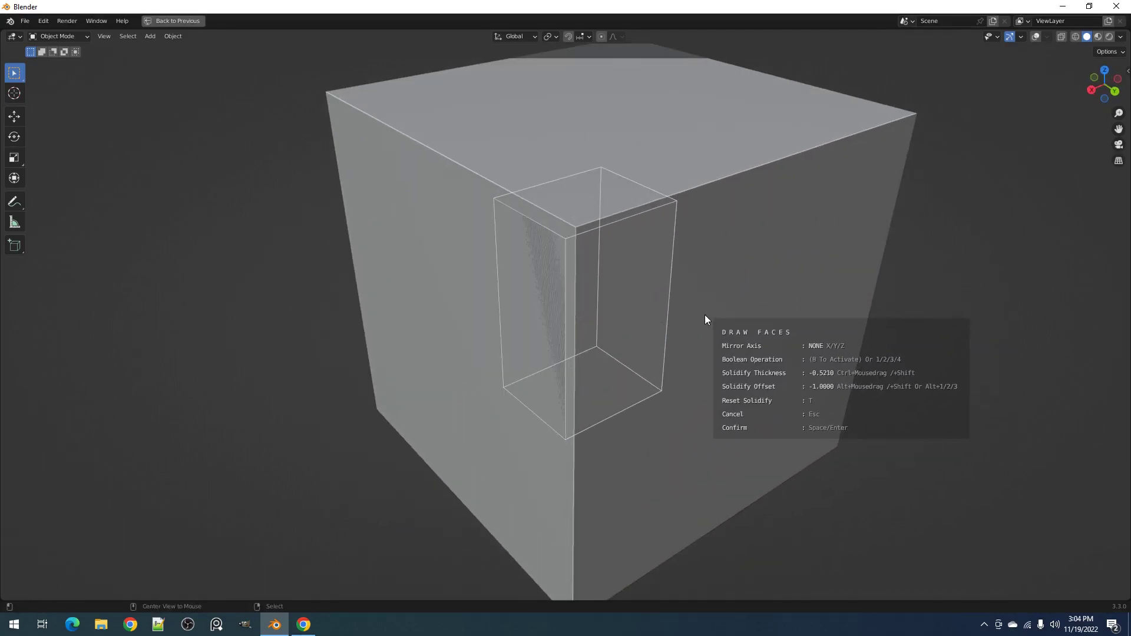
pyautogui.hotkey('alt', '2')
pyautogui.hotkey('alt', '3')
pyautogui.moveTo(705, 315)
pyautogui.keyDown('ctrl'); pyautogui.mouseDown()
pyautogui.moveTo(674, 324)
pyautogui.moveTo(714, 307)
pyautogui.moveTo(682, 323)
pyautogui.moveTo(702, 307)
pyautogui.mouseUp(); pyautogui.keyUp('ctrl')
pyautogui.scroll(-2, 701, 309)
pyautogui.keyDown('shift'); pyautogui.moveTo(701, 309); pyautogui.dragTo(681, 297, button='middle'); pyautogui.keyUp('shift')
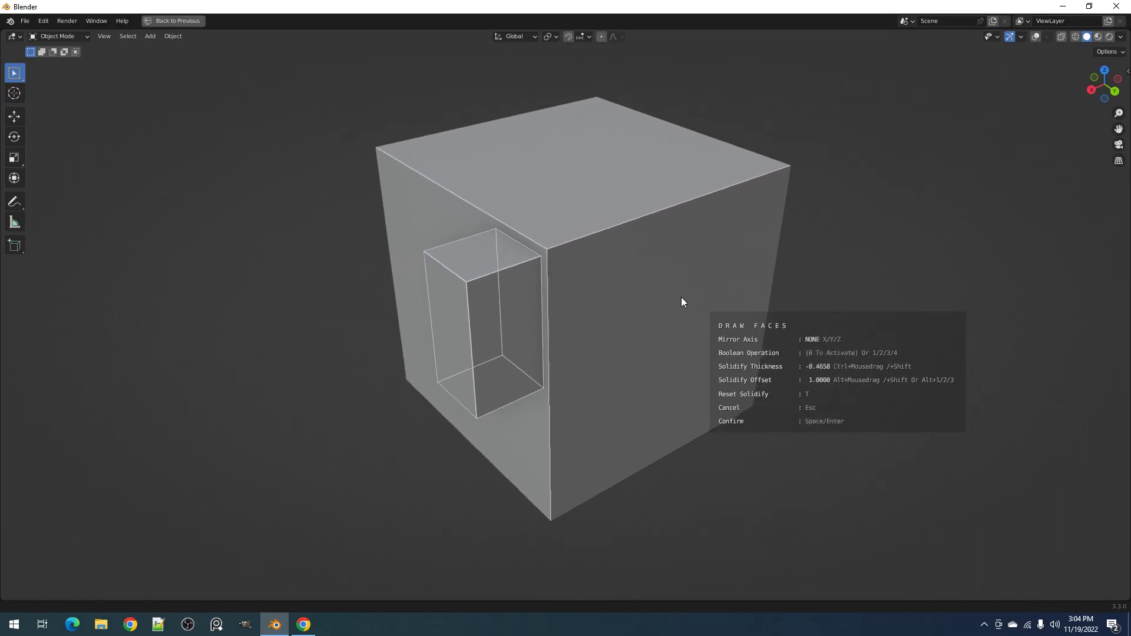
pyautogui.press('space')
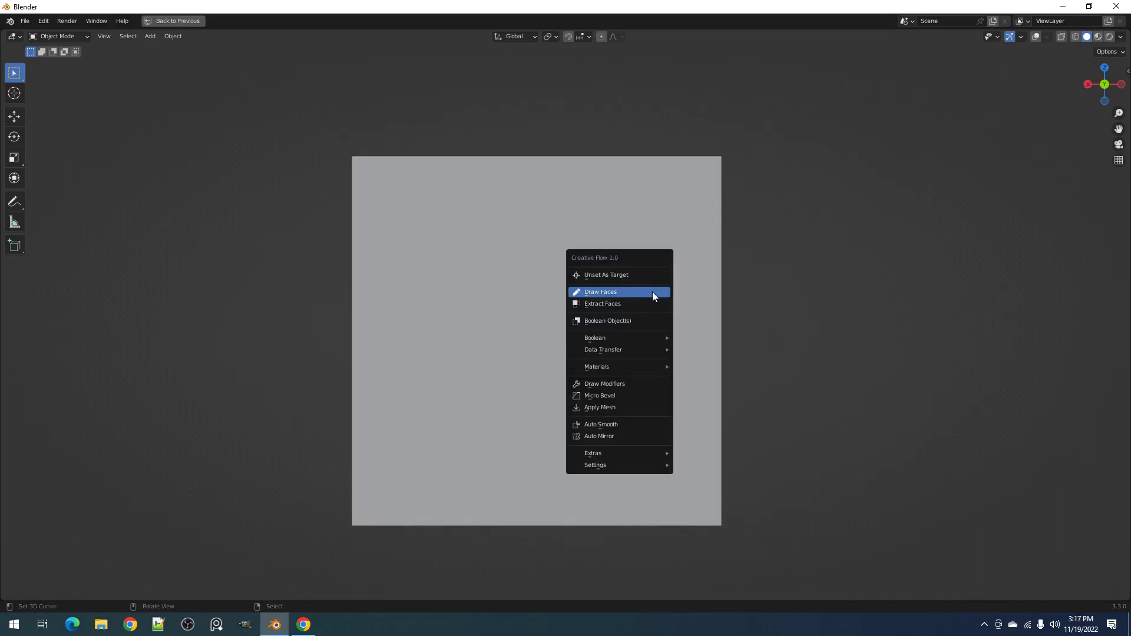
# Step: Draw a tall box near the cube's upper corner with Draw Faces and solidify it to about -0.66
pyautogui.click(646, 292)
pyautogui.moveTo(628, 167); pyautogui.dragTo(709, 336)
pyautogui.scroll(-2, 707, 330)
pyautogui.moveTo(704, 323); pyautogui.dragTo(688, 337, button='middle')
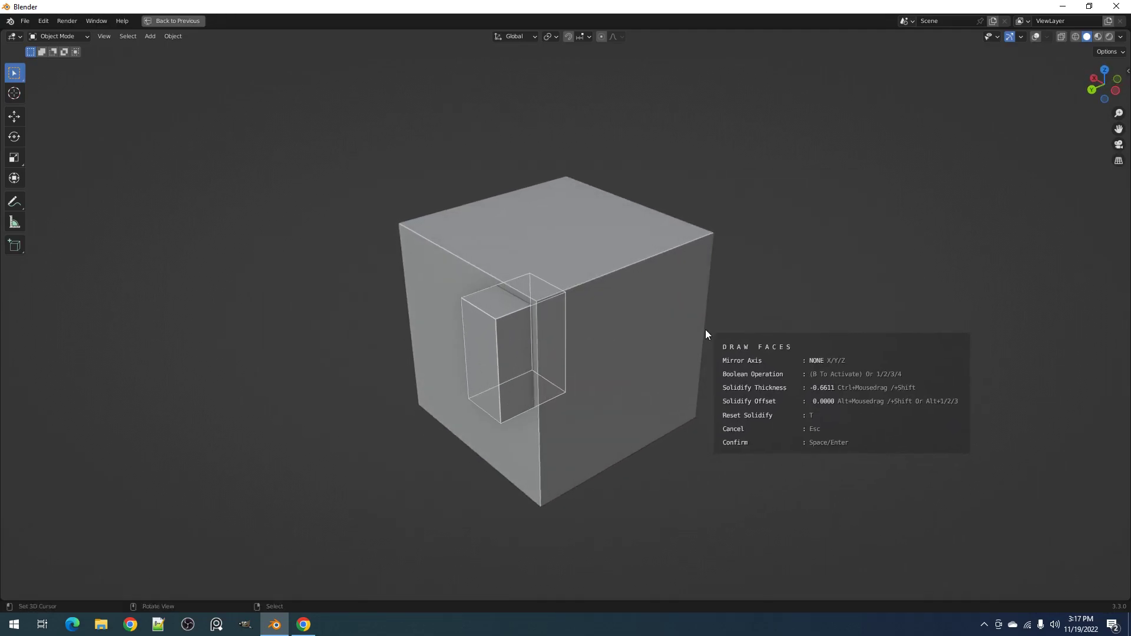
pyautogui.press('space')
# Step: Show the overlays and use Draw Modifiers to set the box's solidify thickness to about -0.53 and adjust its offset
pyautogui.keyDown('shift'); pyautogui.moveTo(600, 338); pyautogui.dragTo(620, 316, button='middle'); pyautogui.keyUp('shift')
pyautogui.scroll(2, 613, 312)
pyautogui.hotkey('shift', 'alt', 'z')
pyautogui.press('q')
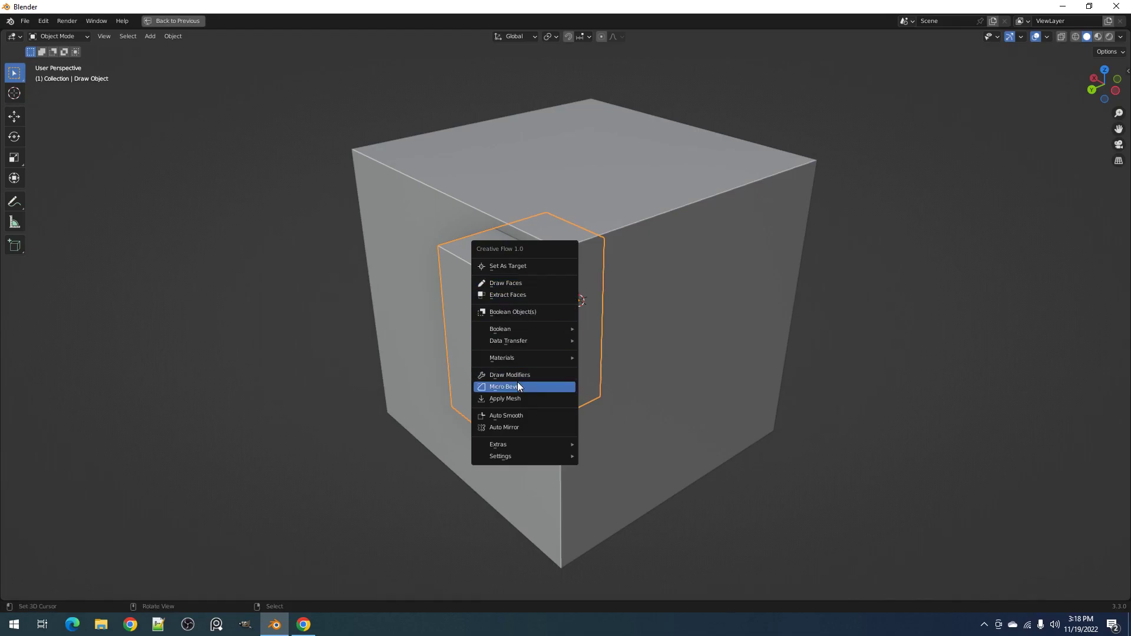
pyautogui.click(517, 376)
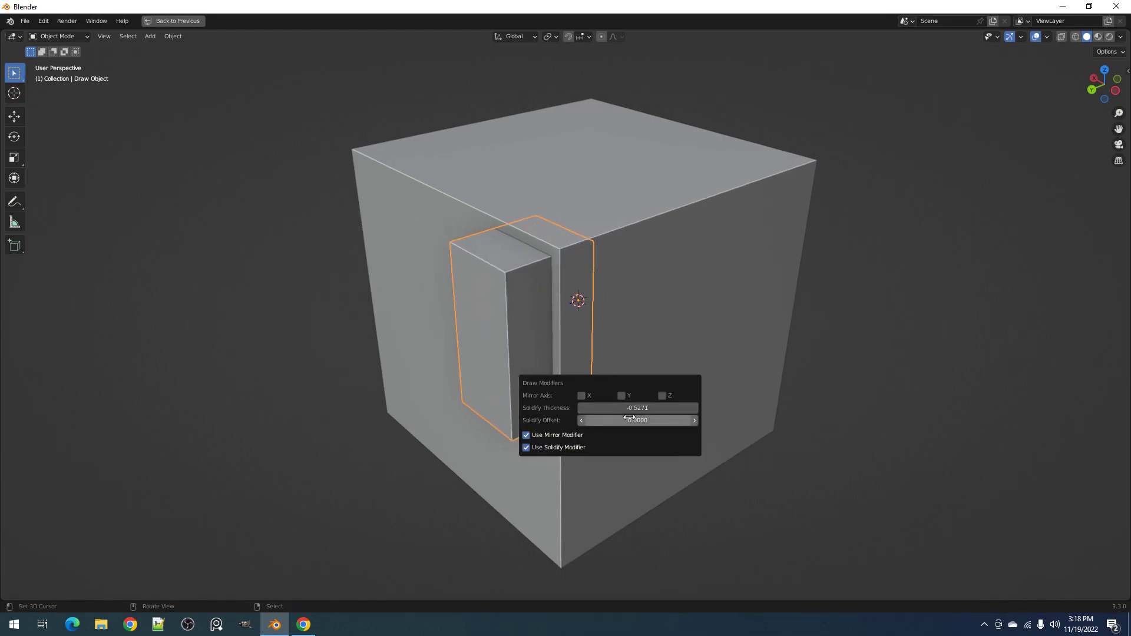
pyautogui.moveTo(614, 418); pyautogui.dragTo(606, 409)
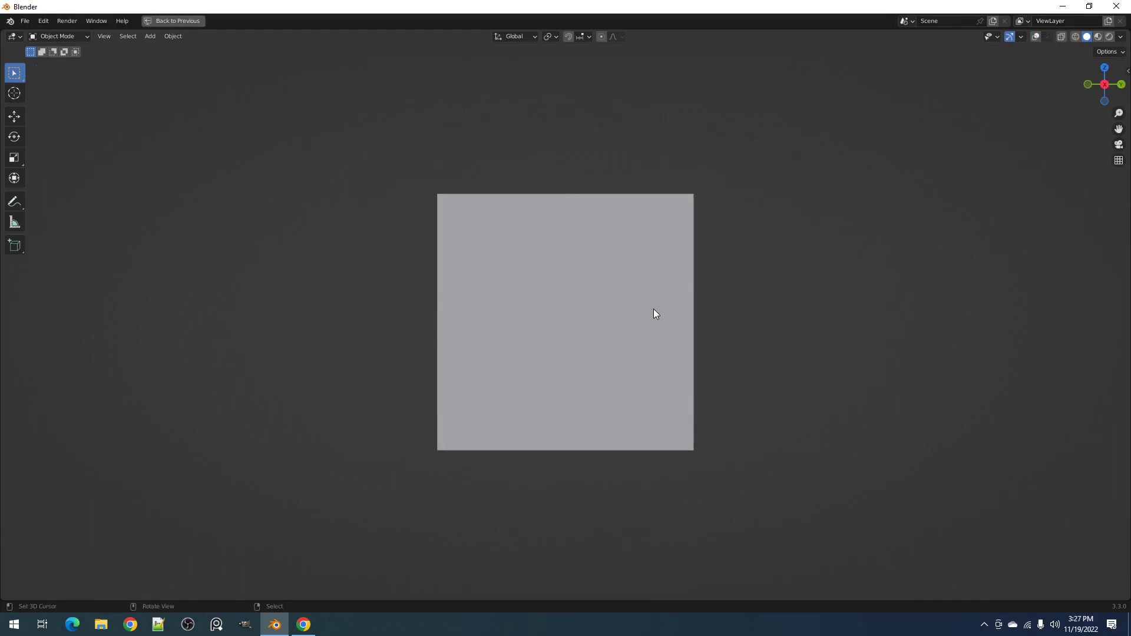
# Step: Draw a box over the cube's corner, mirror it across X, Y and Z, and solidify it to about -0.49
pyautogui.press('q')
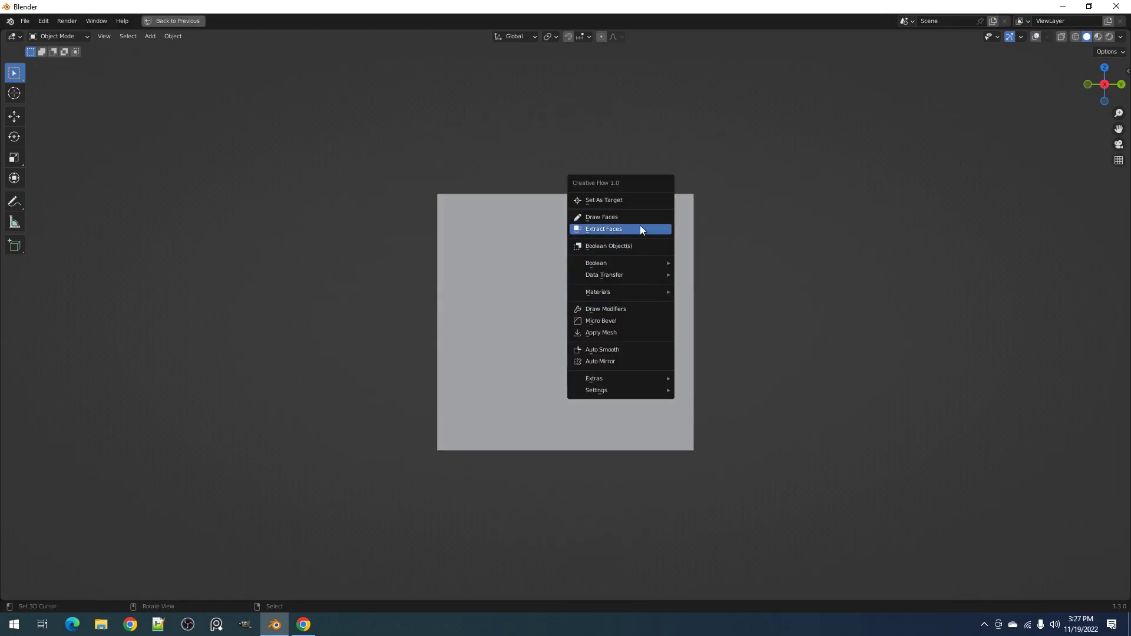
pyautogui.click(625, 217)
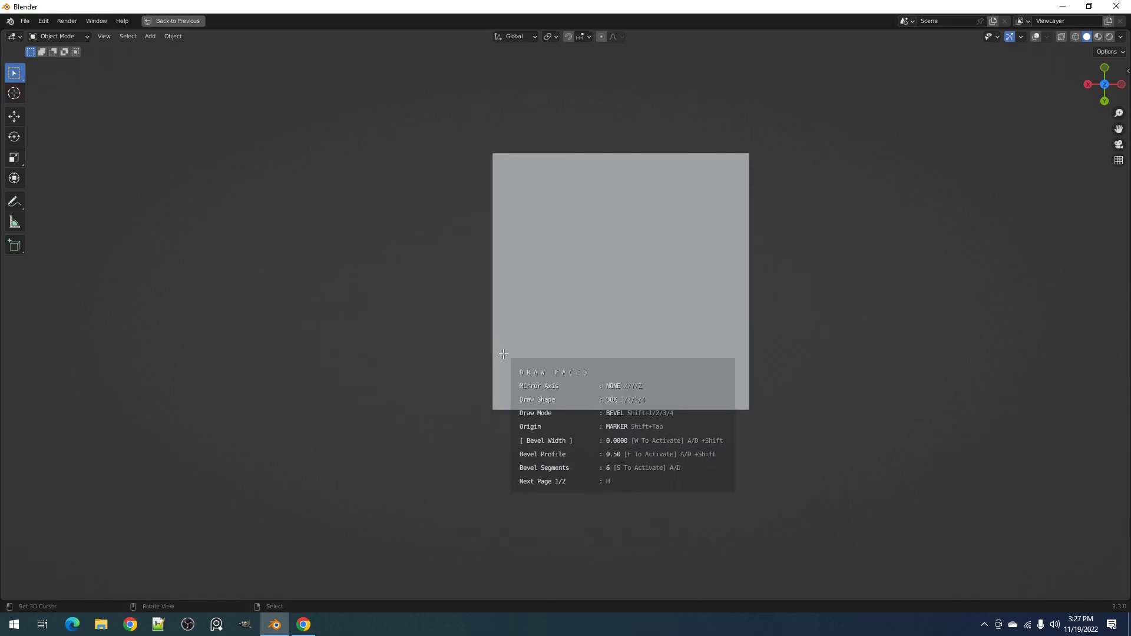
pyautogui.moveTo(524, 342); pyautogui.dragTo(448, 400)
pyautogui.press('z')
pyautogui.moveTo(576, 380); pyautogui.dragTo(665, 298, button='middle')
pyautogui.keyDown('ctrl'); pyautogui.moveTo(666, 298); pyautogui.dragTo(703, 296); pyautogui.keyUp('ctrl')
pyautogui.moveTo(693, 270)
pyautogui.mouseDown(button='middle')
pyautogui.moveTo(661, 305)
pyautogui.moveTo(670, 289)
pyautogui.mouseUp(button='middle')
# Step: Activate the boolean for the mirrored boxes and cycle through union, intersect and slice, ending on Difference
pyautogui.press('b')
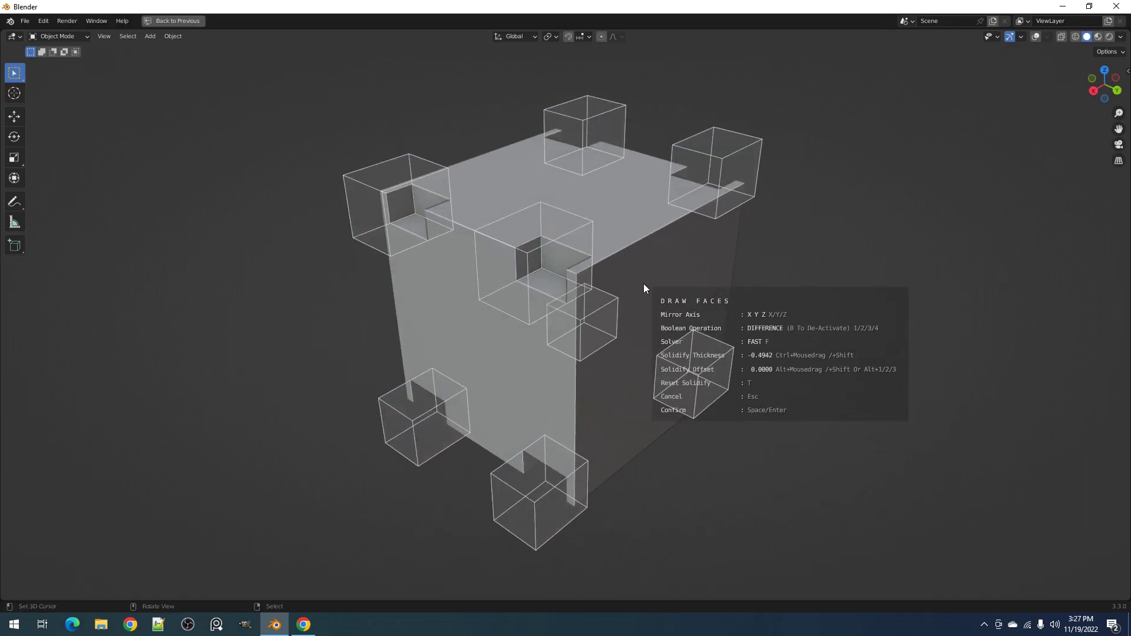
pyautogui.press('2')
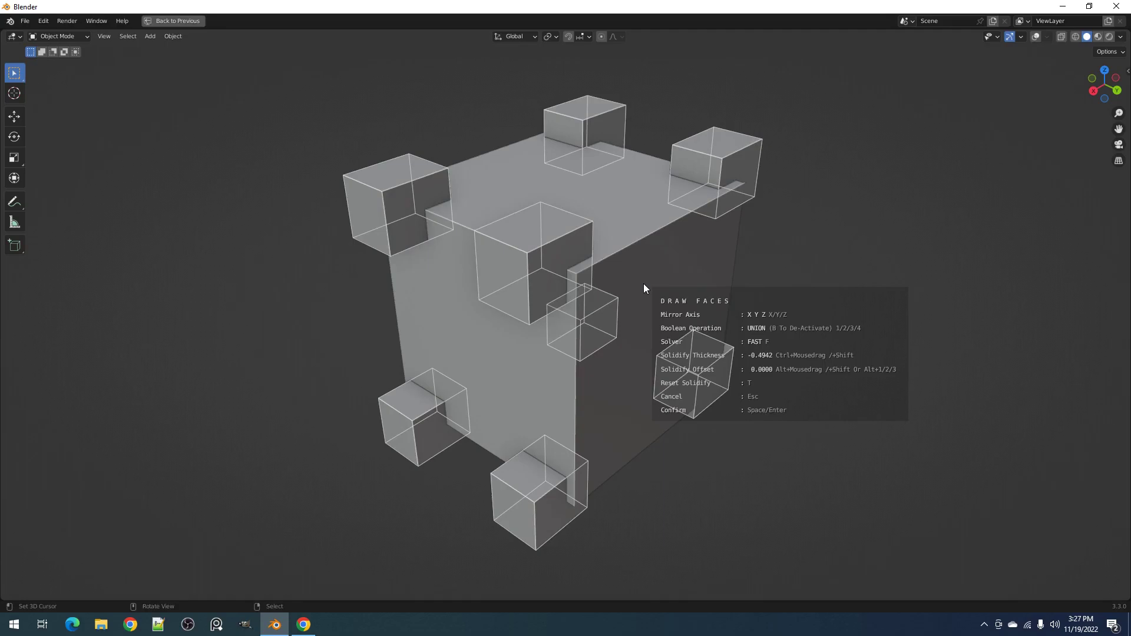
pyautogui.press('3')
pyautogui.press('4')
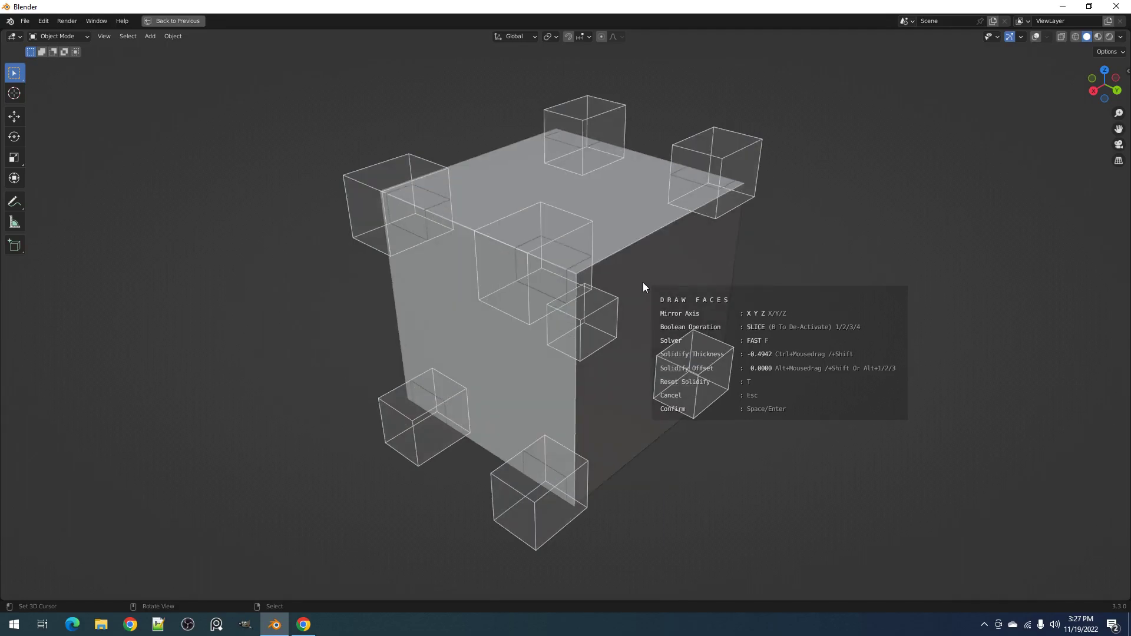
pyautogui.press('1')
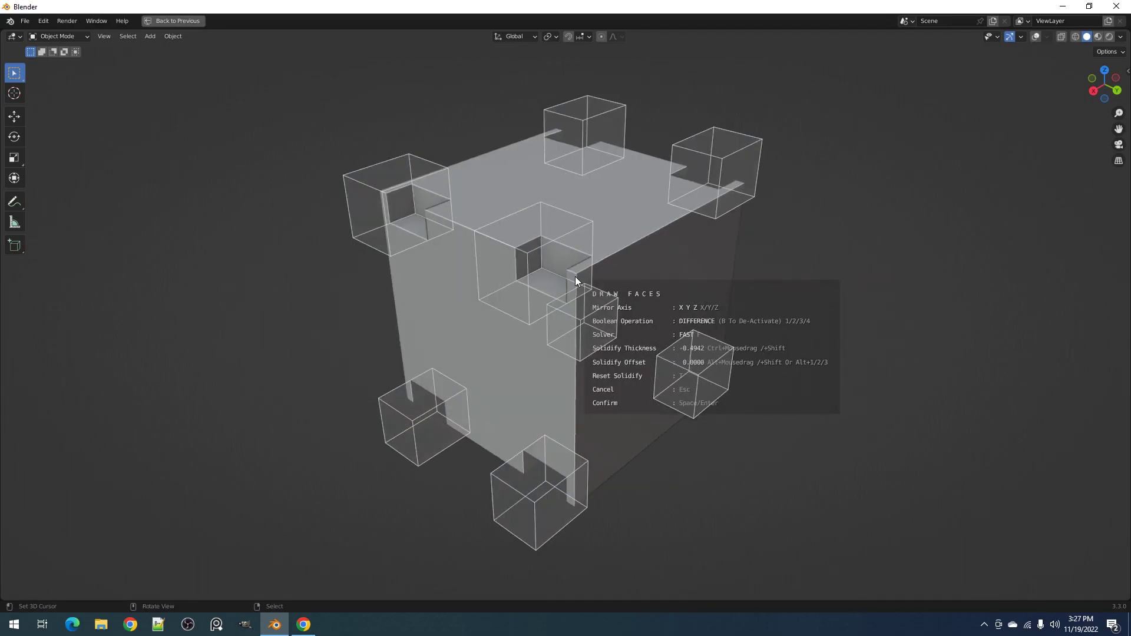
# Step: Extend the mirrored boxes' solidify thickness to about -2.29 and toggle the boolean solver between Fast and Exact
pyautogui.press('ctrl')
pyautogui.press('f')
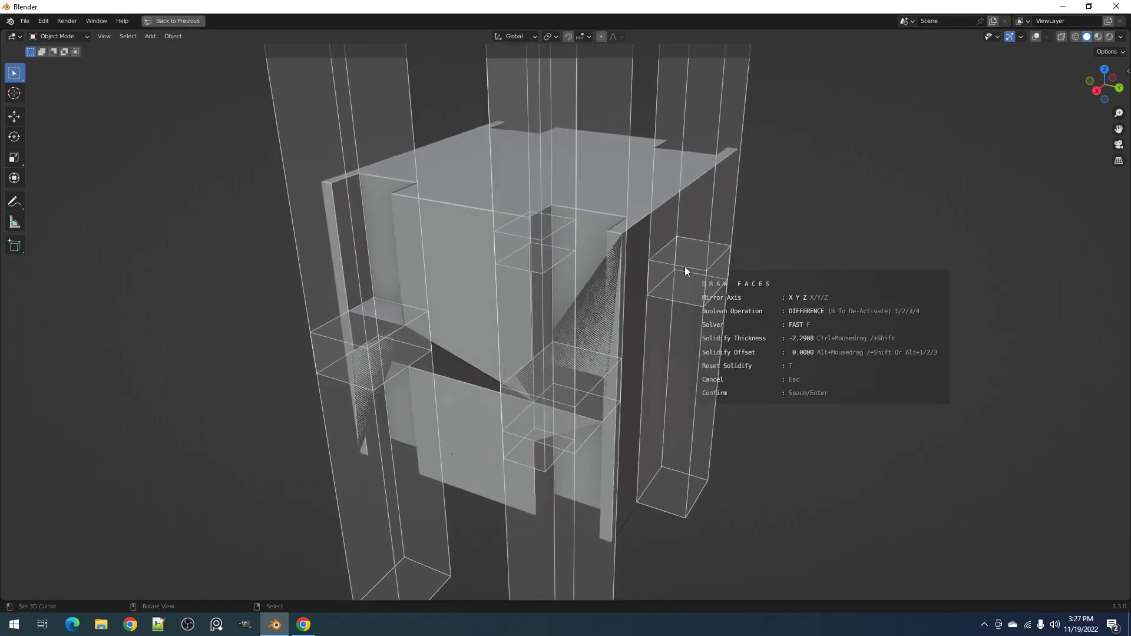
pyautogui.moveTo(685, 267)
pyautogui.mouseDown(button='middle')
pyautogui.moveTo(691, 246)
pyautogui.moveTo(667, 234)
pyautogui.moveTo(659, 279)
pyautogui.moveTo(674, 277)
pyautogui.moveTo(616, 293)
pyautogui.moveTo(632, 281)
pyautogui.mouseUp(button='middle')
pyautogui.press('f')
# Step: Turn the mirrored boxes' boolean off, set their solidify thickness to about 1.01, and turn the boolean back on
pyautogui.scroll(-2, 640, 278)
pyautogui.press('b')
pyautogui.scroll(2, 633, 282)
pyautogui.scroll(-1, 632, 282)
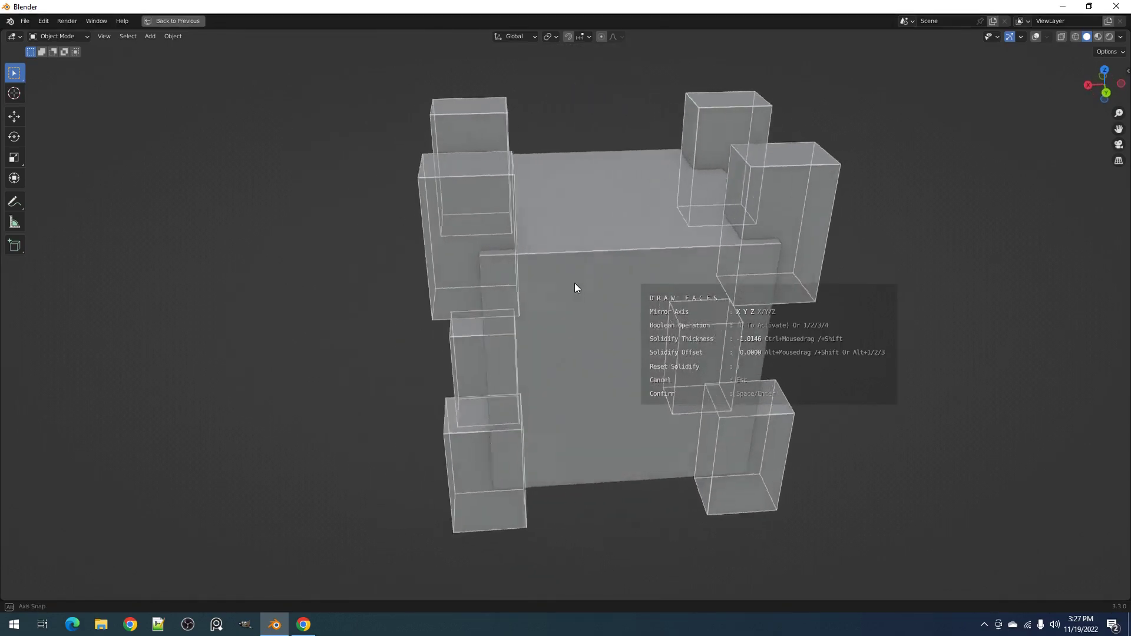
pyautogui.moveTo(574, 282); pyautogui.dragTo(628, 281, button='middle')
pyautogui.press('b')
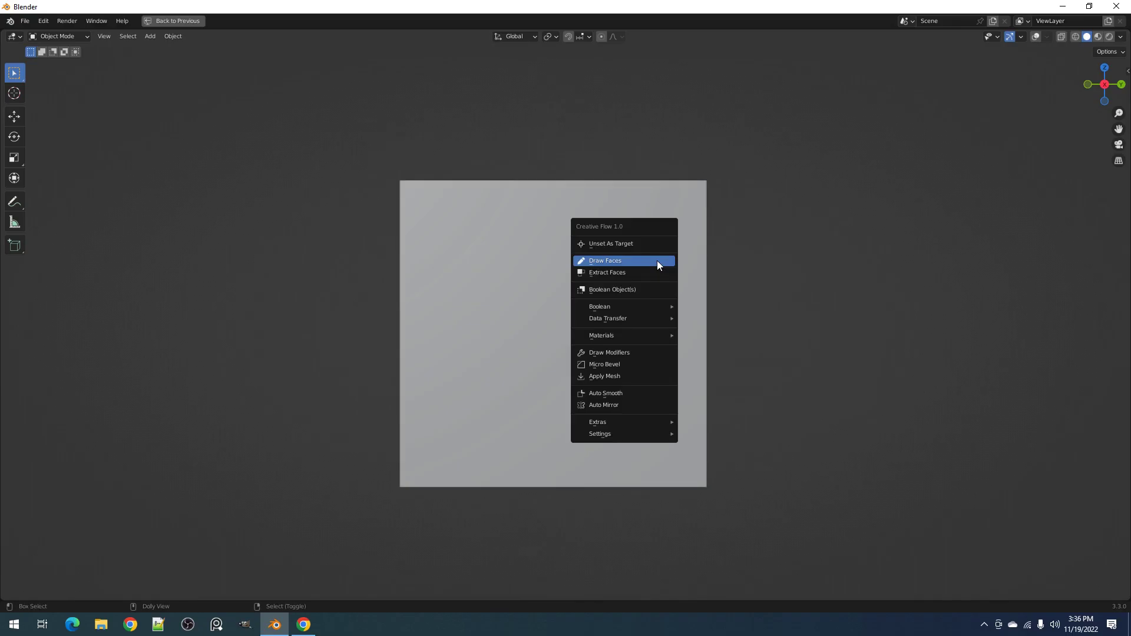
# Step: Draw a box across the cube's upper edge, solidify it to about -0.89, and cut it out with a Fast Difference boolean
pyautogui.click(657, 261)
pyautogui.moveTo(666, 197); pyautogui.dragTo(739, 297)
pyautogui.press('space')
pyautogui.moveTo(739, 297); pyautogui.dragTo(656, 327, button='middle')
pyautogui.keyDown('ctrl'); pyautogui.moveTo(657, 327); pyautogui.dragTo(709, 315); pyautogui.keyUp('ctrl')
pyautogui.press('b')
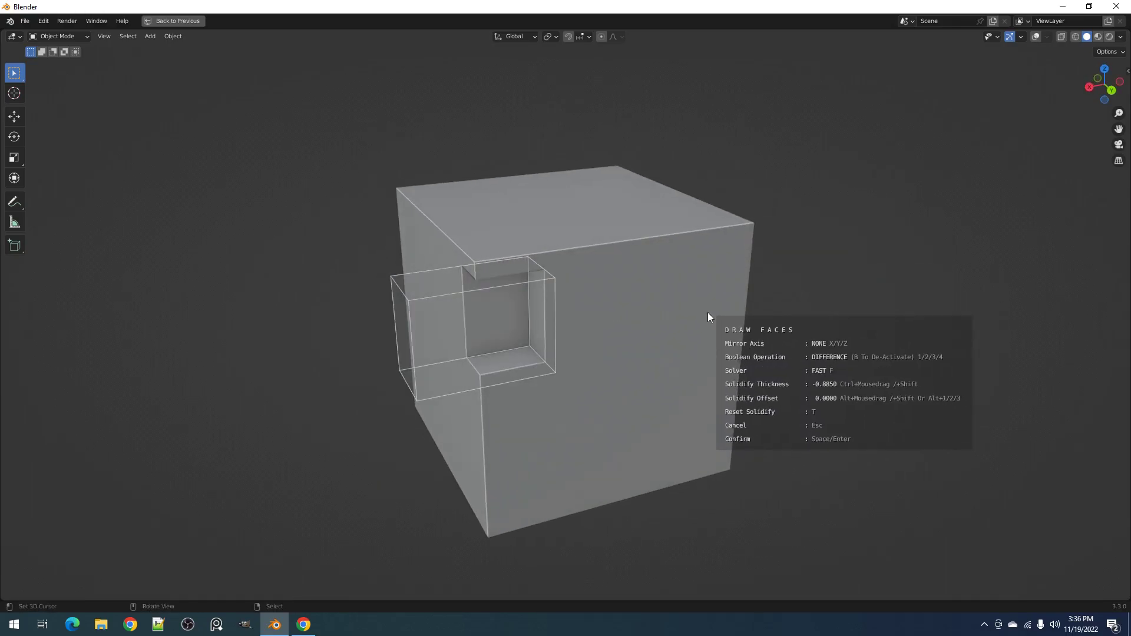
pyautogui.press('space')
# Step: Draw a second box across another vertical edge of the cube and confirm its boolean cut
pyautogui.moveTo(707, 312); pyautogui.dragTo(663, 284, button='middle')
pyautogui.press('w')
pyautogui.click(664, 267)
pyautogui.moveTo(661, 228); pyautogui.dragTo(734, 319)
pyautogui.press('space')
pyautogui.moveTo(781, 287); pyautogui.dragTo(705, 328, button='middle')
pyautogui.press('space')
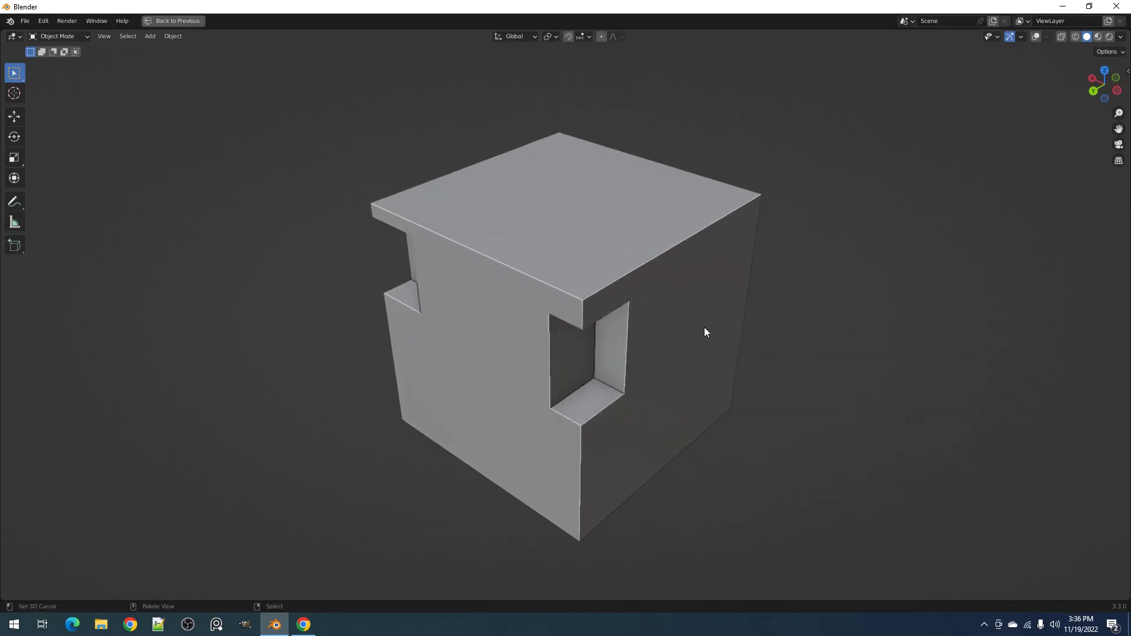
# Step: Enable the Reset Draw/Extract Boolean setting in Creative Flow
pyautogui.hotkey('shift', 'w')
pyautogui.moveTo(536, 420)
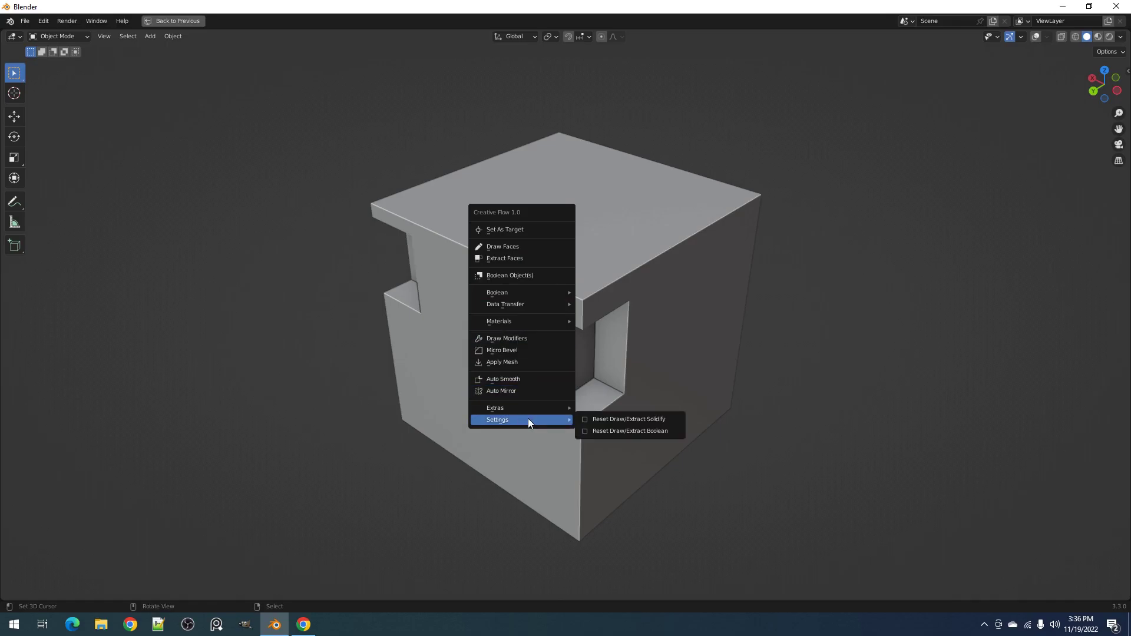
pyautogui.click(596, 431)
# Step: Draw a box below the existing notch in front view and cut it into the cube with the Difference boolean
pyautogui.press('KP_1')
pyautogui.press('q')
pyautogui.click(501, 195)
pyautogui.moveTo(438, 304); pyautogui.dragTo(504, 399)
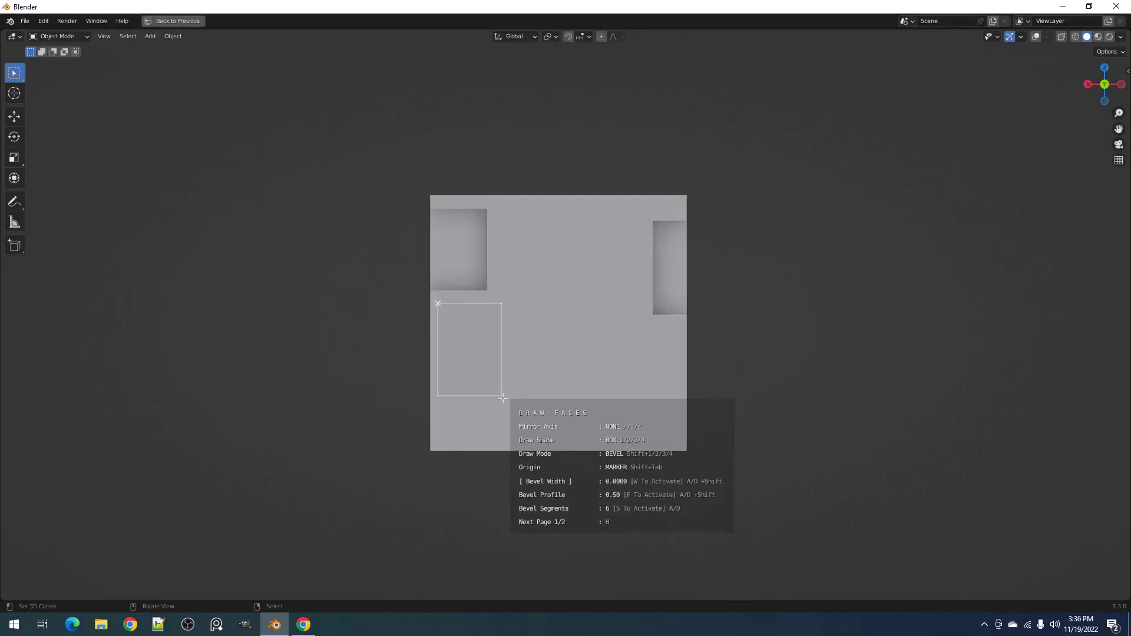
pyautogui.moveTo(589, 347); pyautogui.dragTo(674, 365, button='middle')
pyautogui.press('1')
pyautogui.press('space')
pyautogui.moveTo(714, 330); pyautogui.dragTo(683, 296, button='middle')
# Step: Draw another box in front view beside the upper notch with Draw Faces
pyautogui.press('KP_1')
pyautogui.press('q')
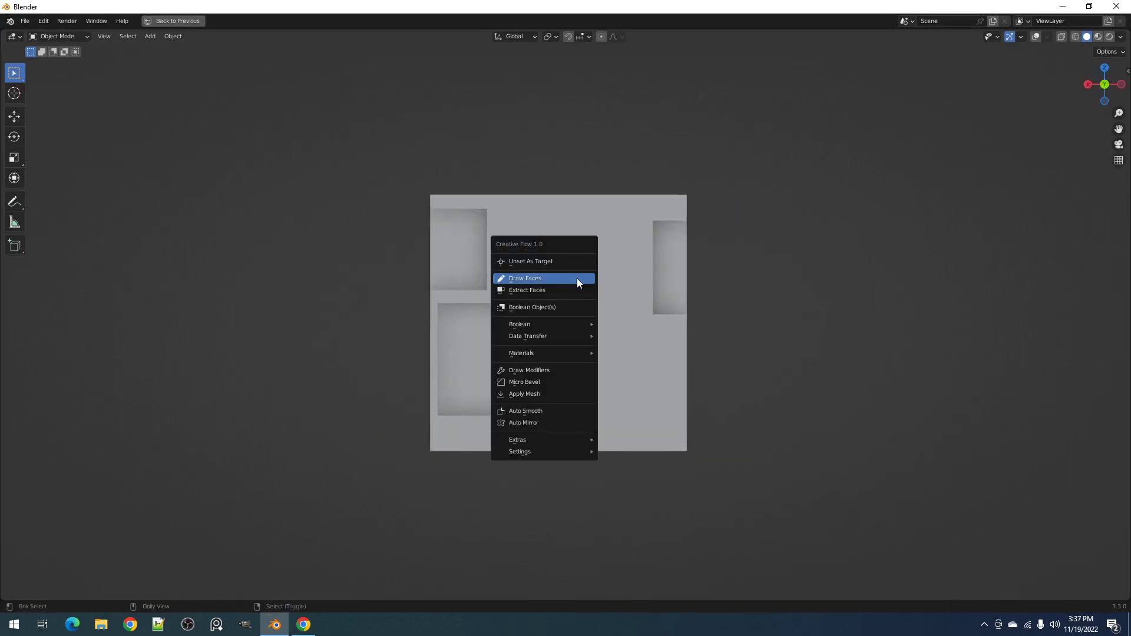
pyautogui.click(577, 278)
pyautogui.moveTo(497, 210); pyautogui.dragTo(554, 290)
pyautogui.moveTo(554, 290); pyautogui.dragTo(718, 302, button='middle')
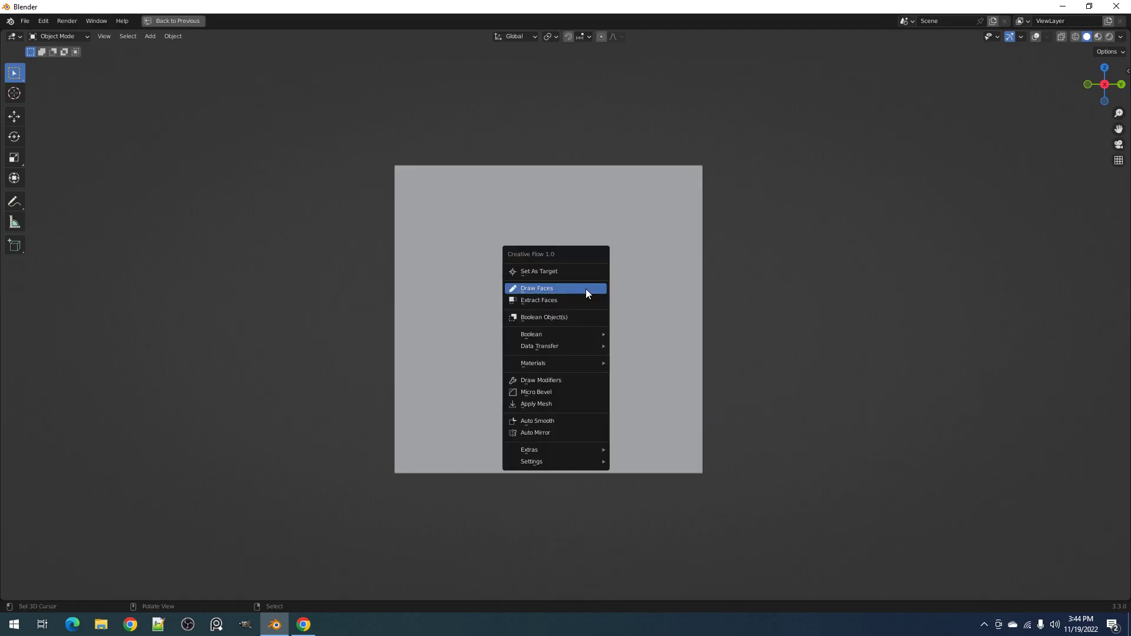
# Step: Draw a large box on the cube's side face near its upper corner and solidify it outward as a separate object
pyautogui.click(586, 289)
pyautogui.moveTo(406, 175); pyautogui.dragTo(530, 346)
pyautogui.moveTo(642, 234); pyautogui.dragTo(590, 293, button='middle')
pyautogui.keyDown('ctrl'); pyautogui.moveTo(589, 293); pyautogui.dragTo(647, 258); pyautogui.keyUp('ctrl')
pyautogui.press('space')
# Step: Apply Boolean Object(s) from the drawn box to the target with the Fast solver, trying Add, Intr and Slice before choosing Cut
pyautogui.scroll(-3, 582, 270)
pyautogui.keyDown('shift'); pyautogui.moveTo(548, 279); pyautogui.dragTo(583, 265, button='middle'); pyautogui.keyUp('shift')
pyautogui.scroll(2, 583, 265)
pyautogui.press('v')
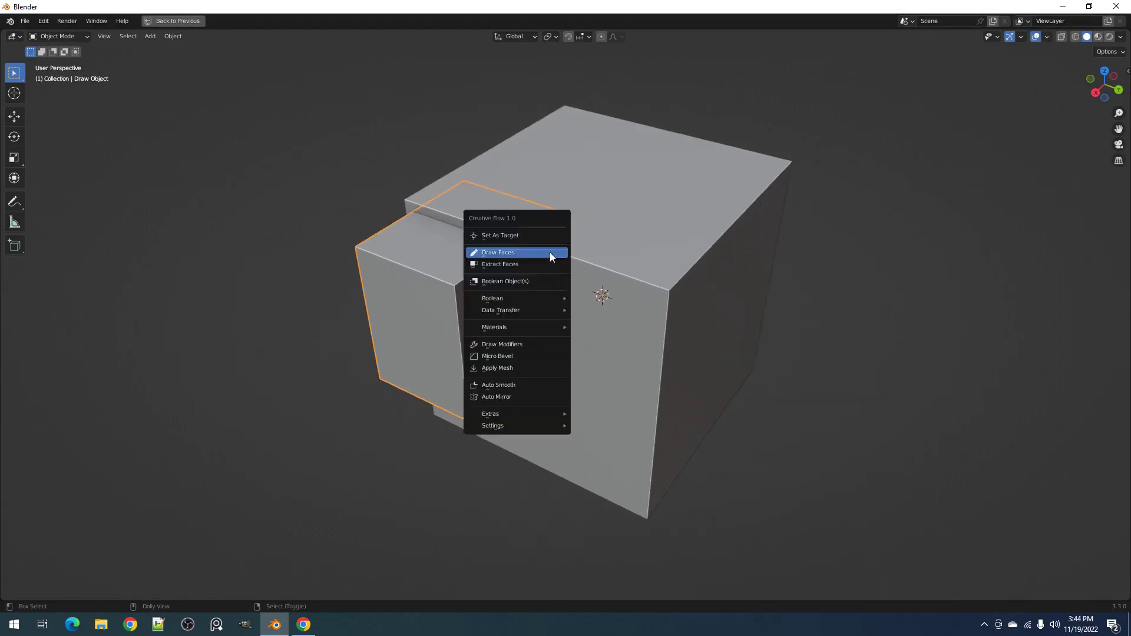
pyautogui.click(506, 284)
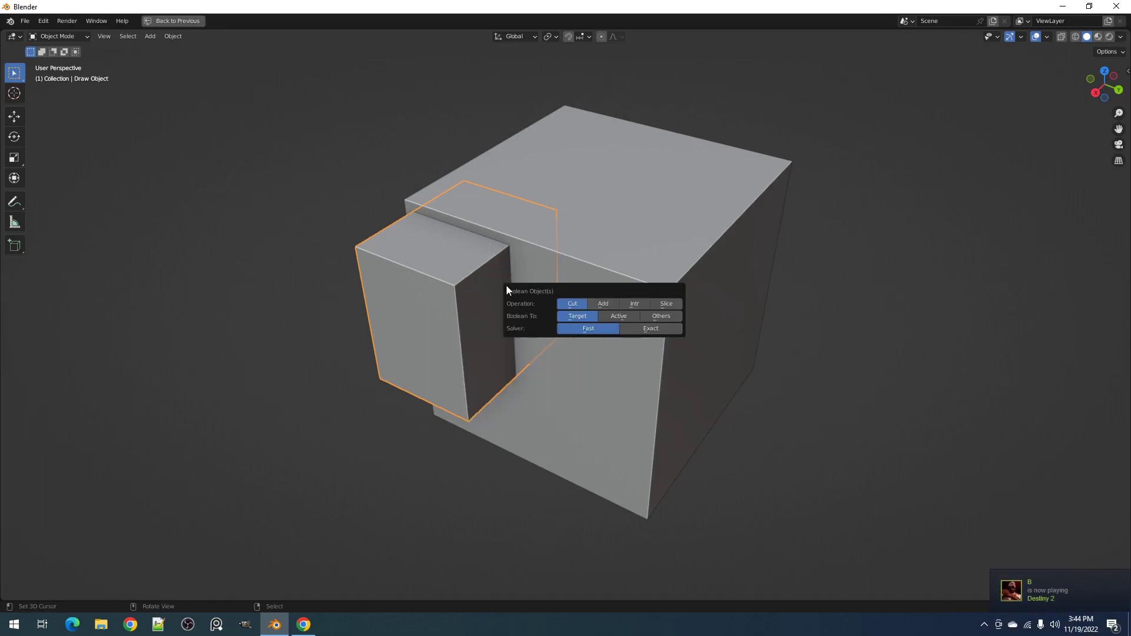
pyautogui.click(600, 304)
pyautogui.click(639, 304)
pyautogui.click(661, 304)
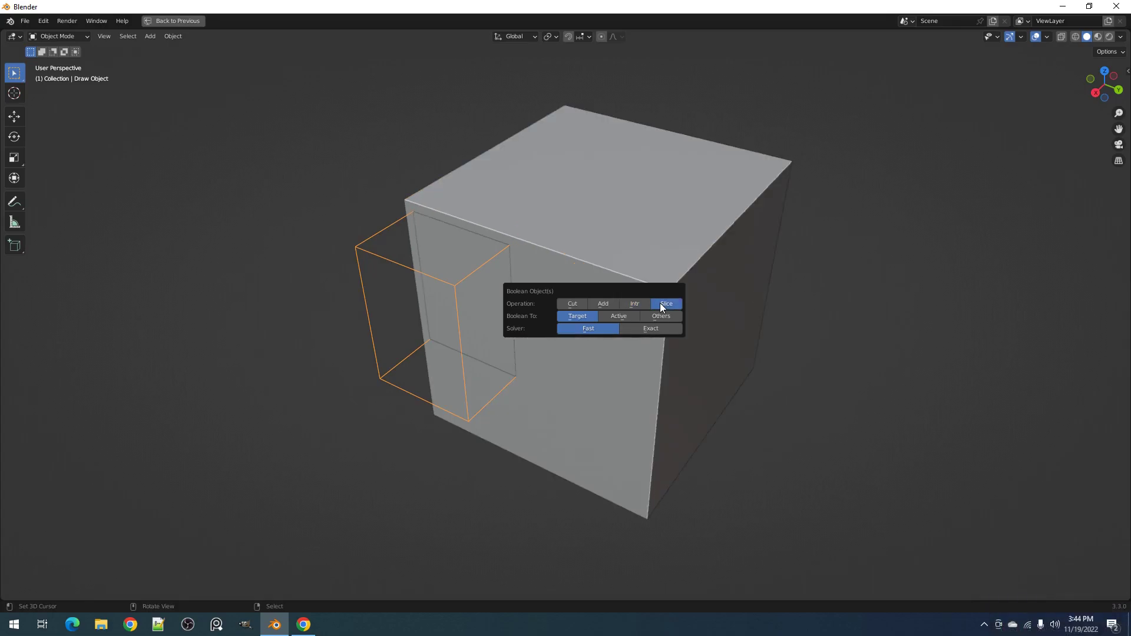
pyautogui.click(564, 306)
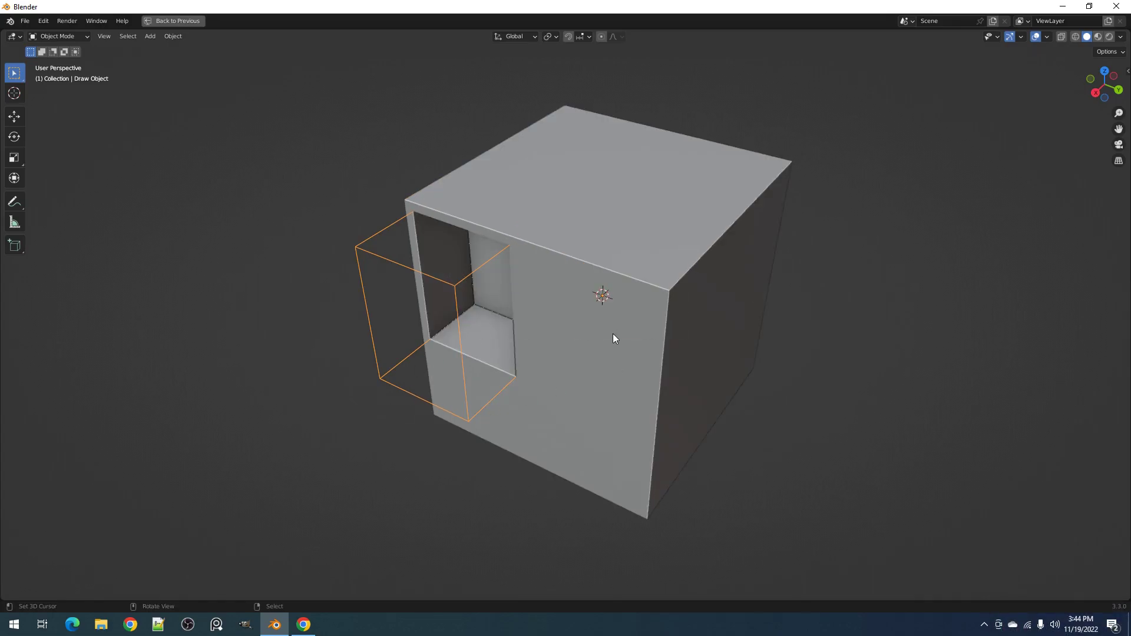
pyautogui.keyDown('shift'); pyautogui.moveTo(610, 323); pyautogui.dragTo(599, 329, button='middle'); pyautogui.keyUp('shift')
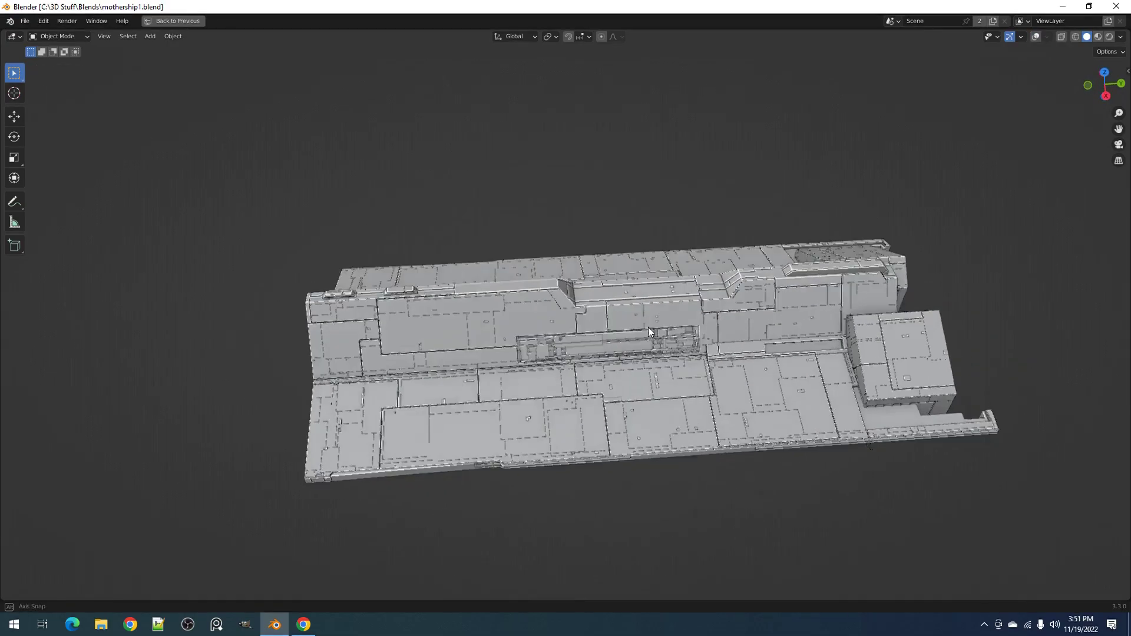
# Step: Start Draw Faces on the mothership model and outline a polygon along the recessed upper edge of its hull in side view
pyautogui.moveTo(648, 327); pyautogui.dragTo(570, 341, button='middle')
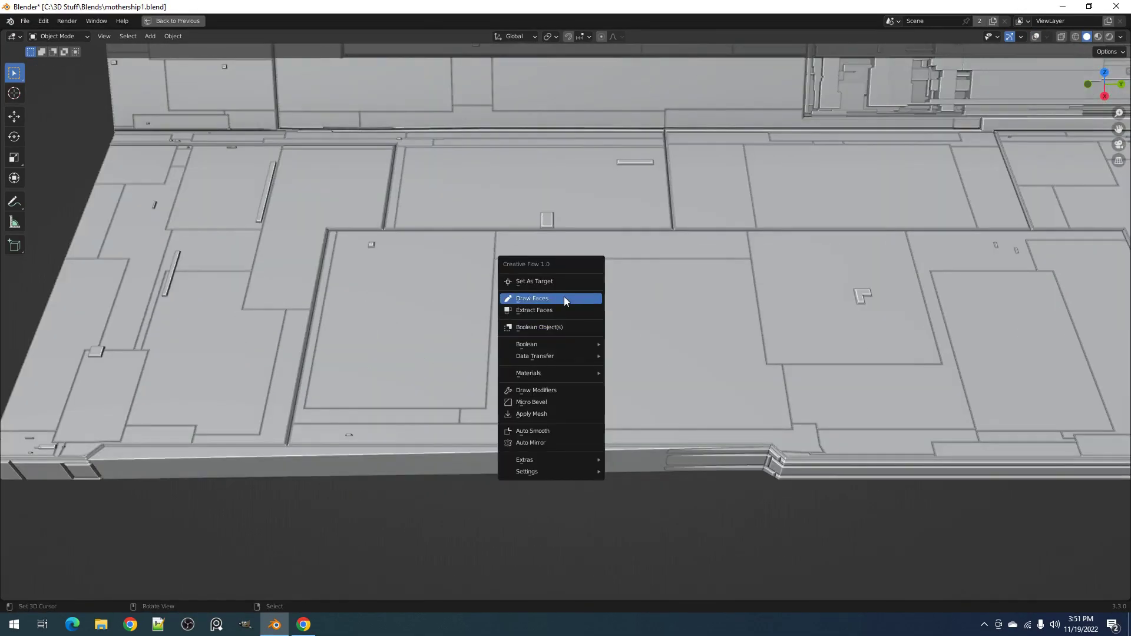
pyautogui.click(565, 298)
pyautogui.moveTo(593, 286); pyautogui.dragTo(692, 285, button='middle')
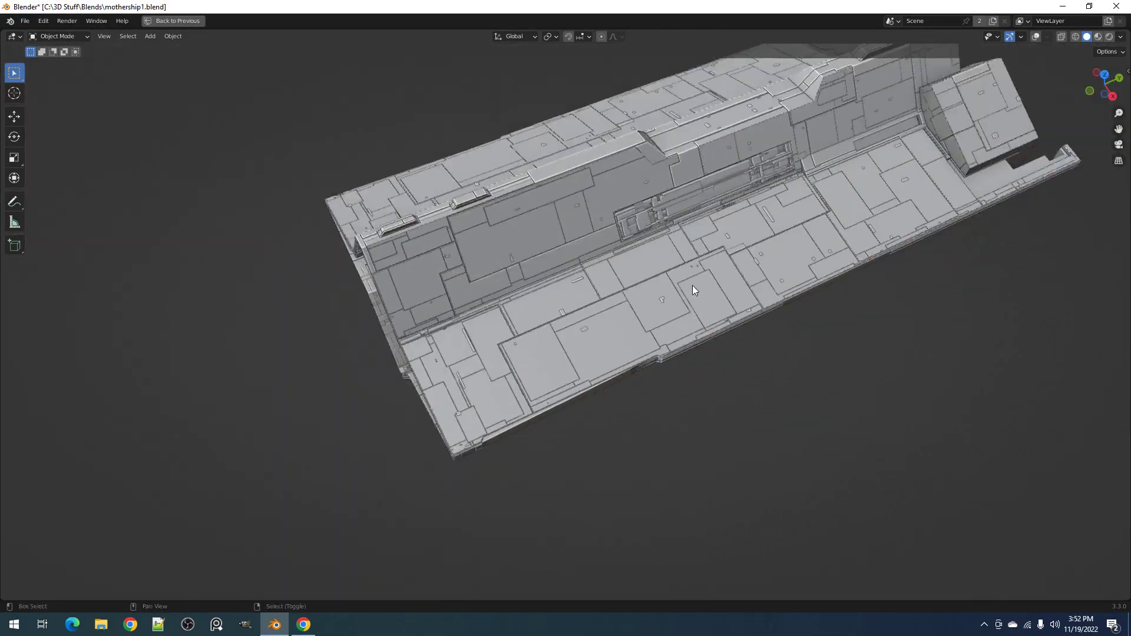
pyautogui.moveTo(692, 285)
pyautogui.mouseDown(button='middle')
pyautogui.moveTo(585, 238)
pyautogui.moveTo(676, 225)
pyautogui.mouseUp(button='middle')
pyautogui.scroll(2, 602, 229)
pyautogui.press('2')
pyautogui.click(526, 259)
pyautogui.click(654, 259)
pyautogui.click(660, 266)
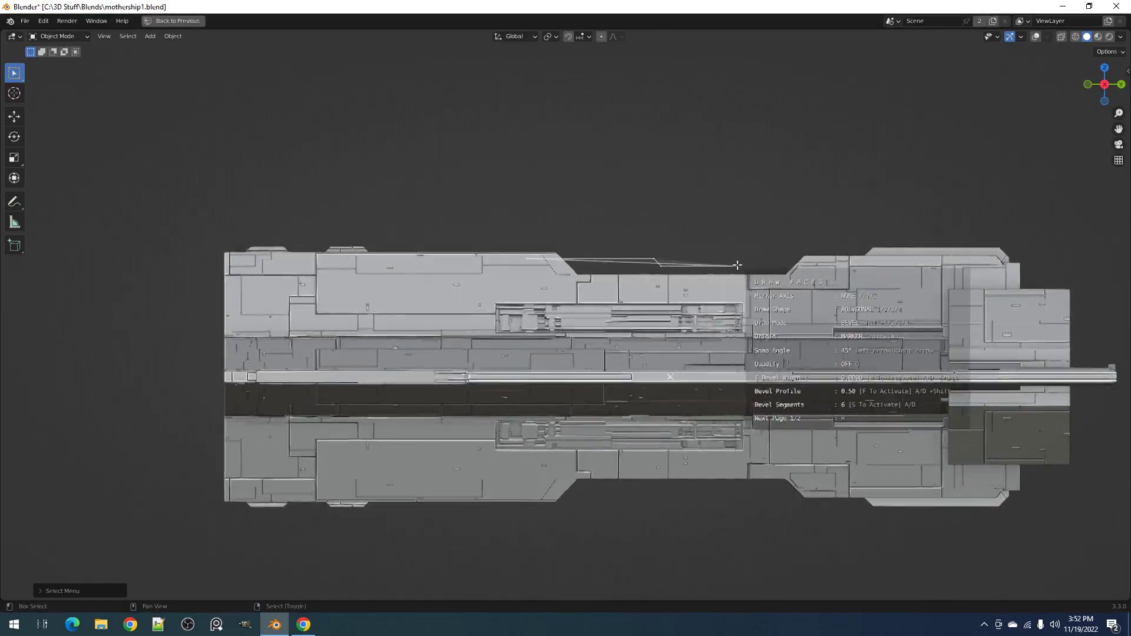
pyautogui.click(769, 266)
pyautogui.click(773, 262)
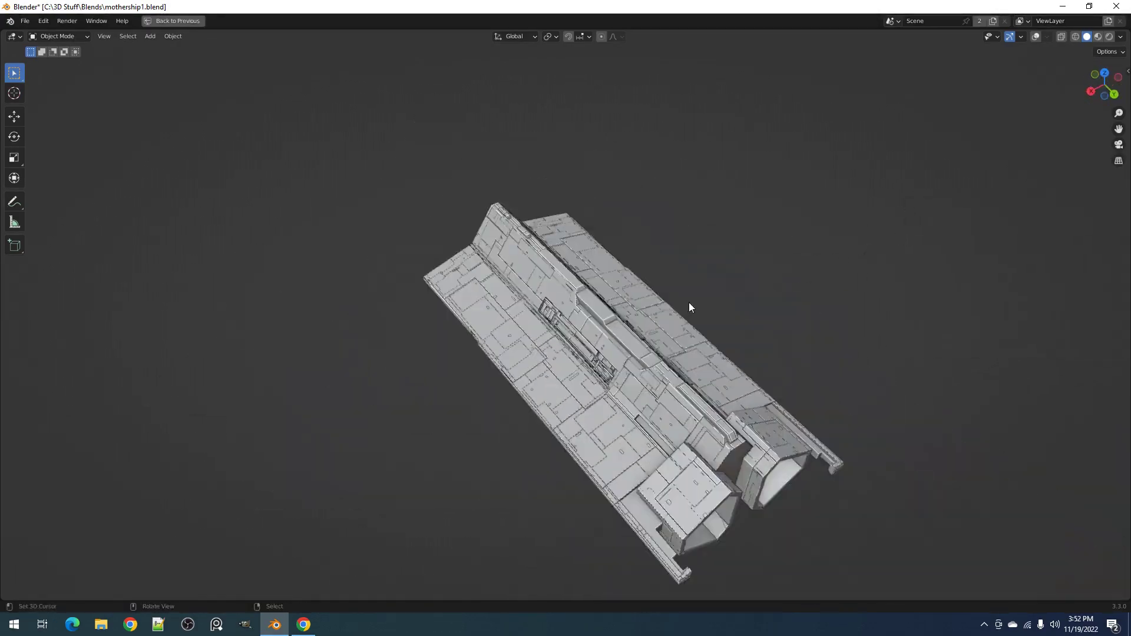